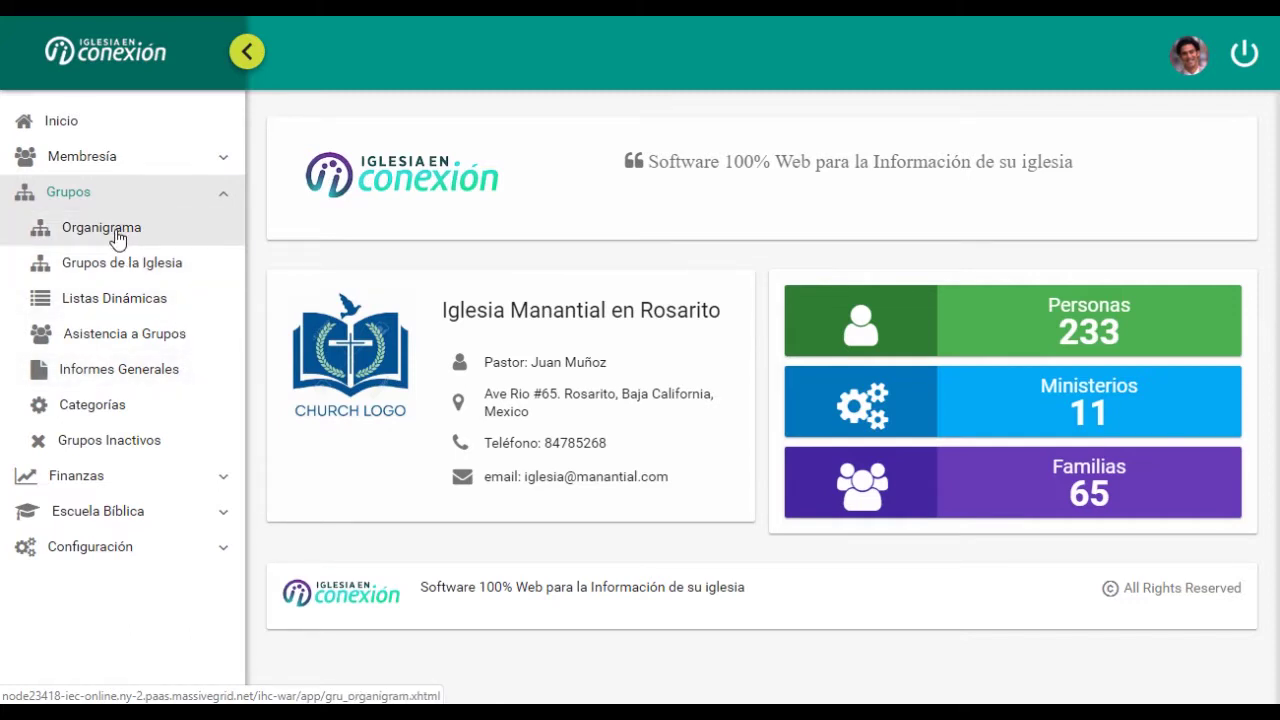
- View the church's organization chart (Organigrama) and the church groups page (Grupos de la Iglesia)
left_click(117, 236)
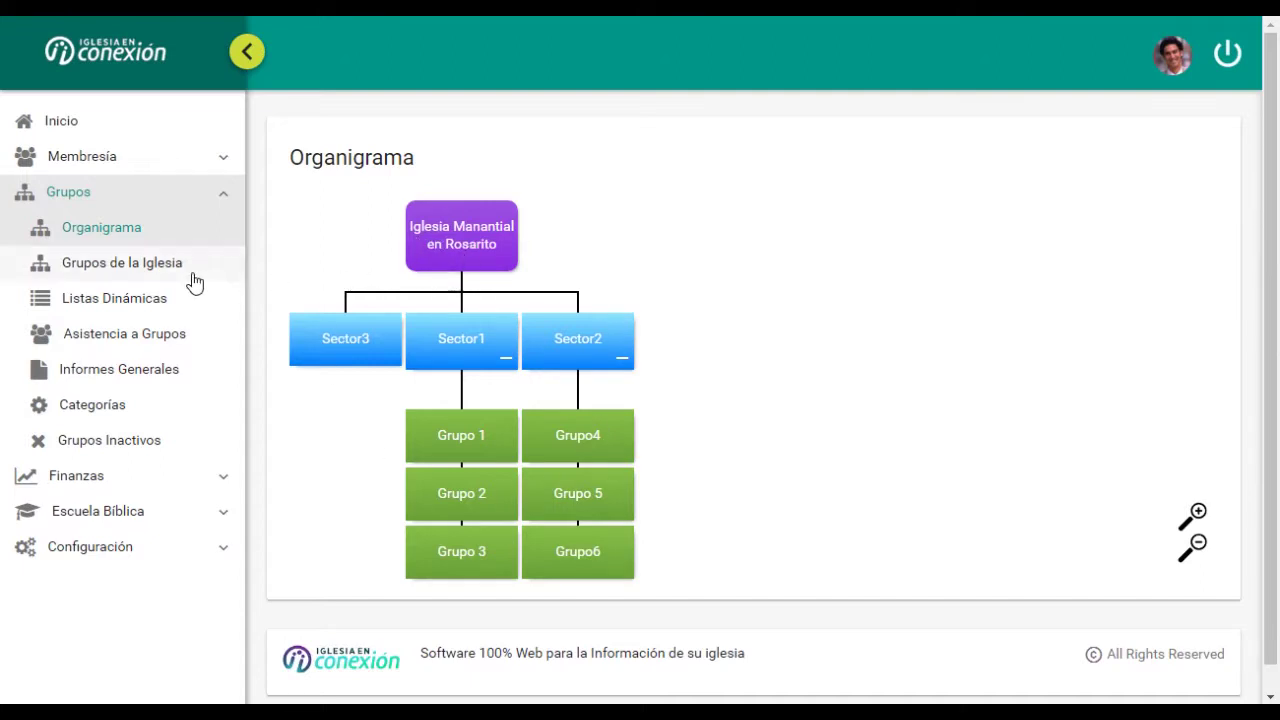
left_click(155, 268)
left_click(155, 268)
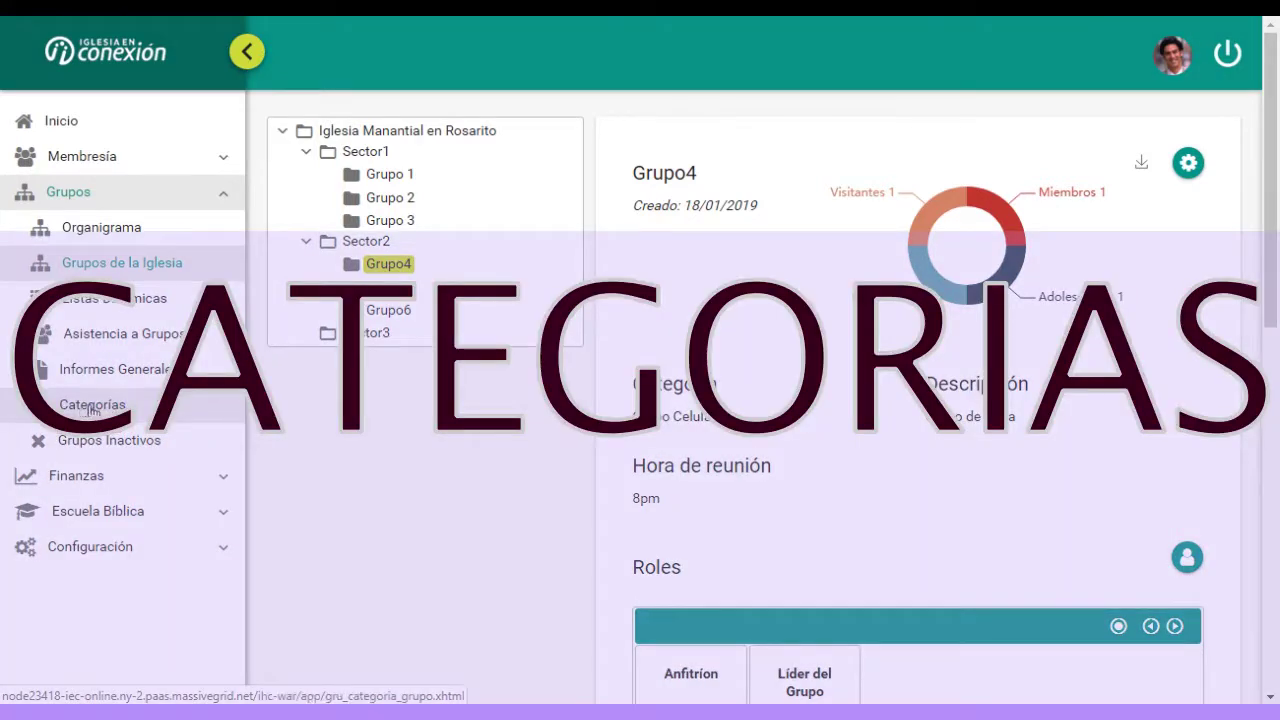
- Open the group categories and review the roles defined for the Grupo Celular and Sector categories
left_click(91, 406)
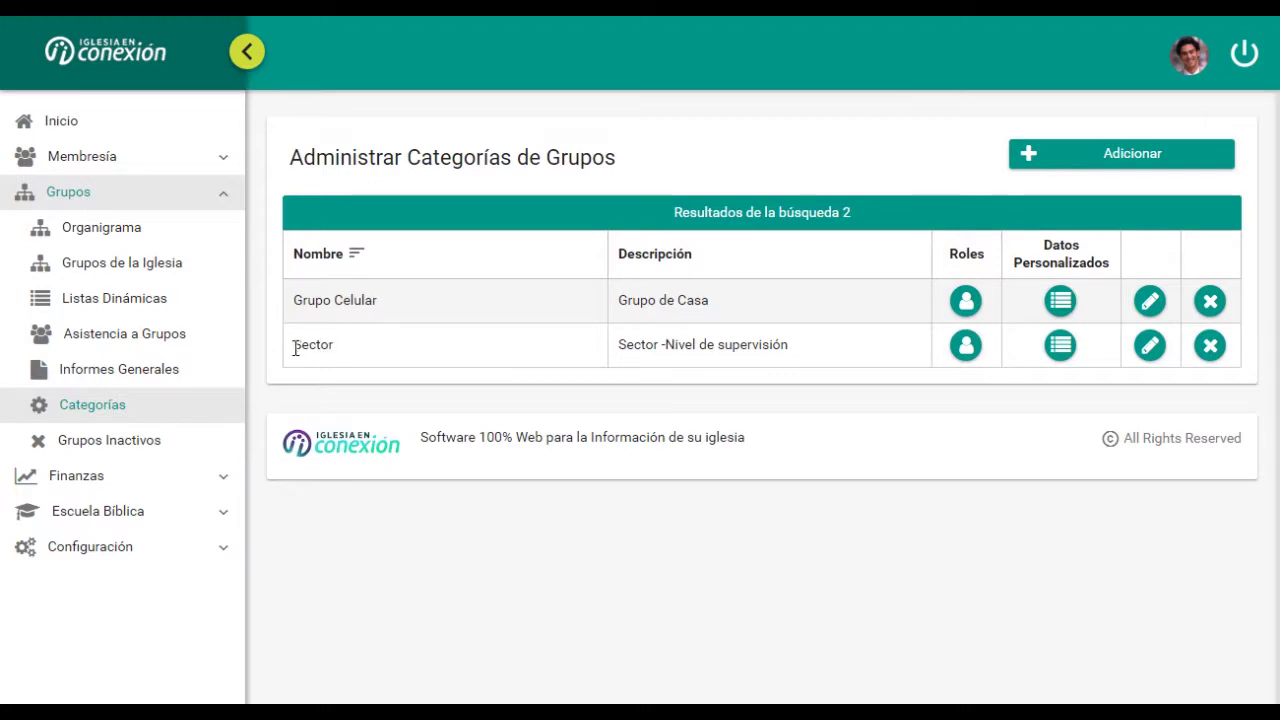
left_click_drag(295, 348, 397, 352)
left_click(621, 347)
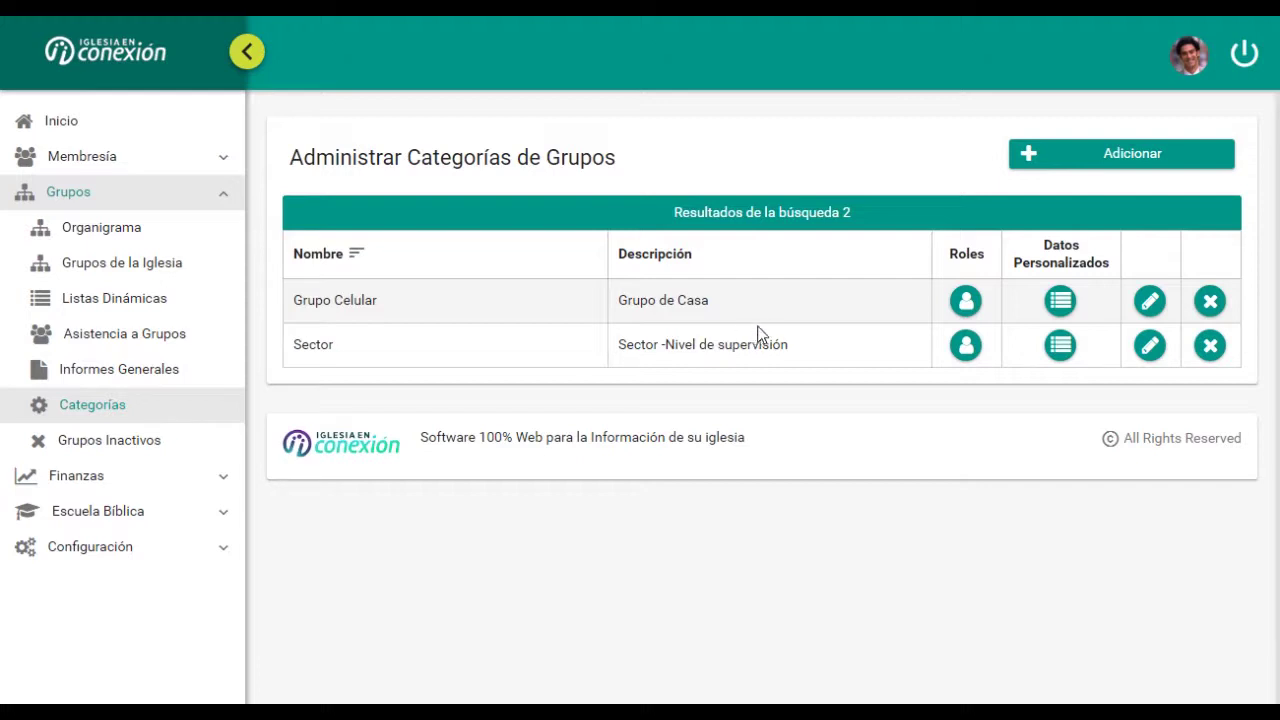
left_click(967, 303)
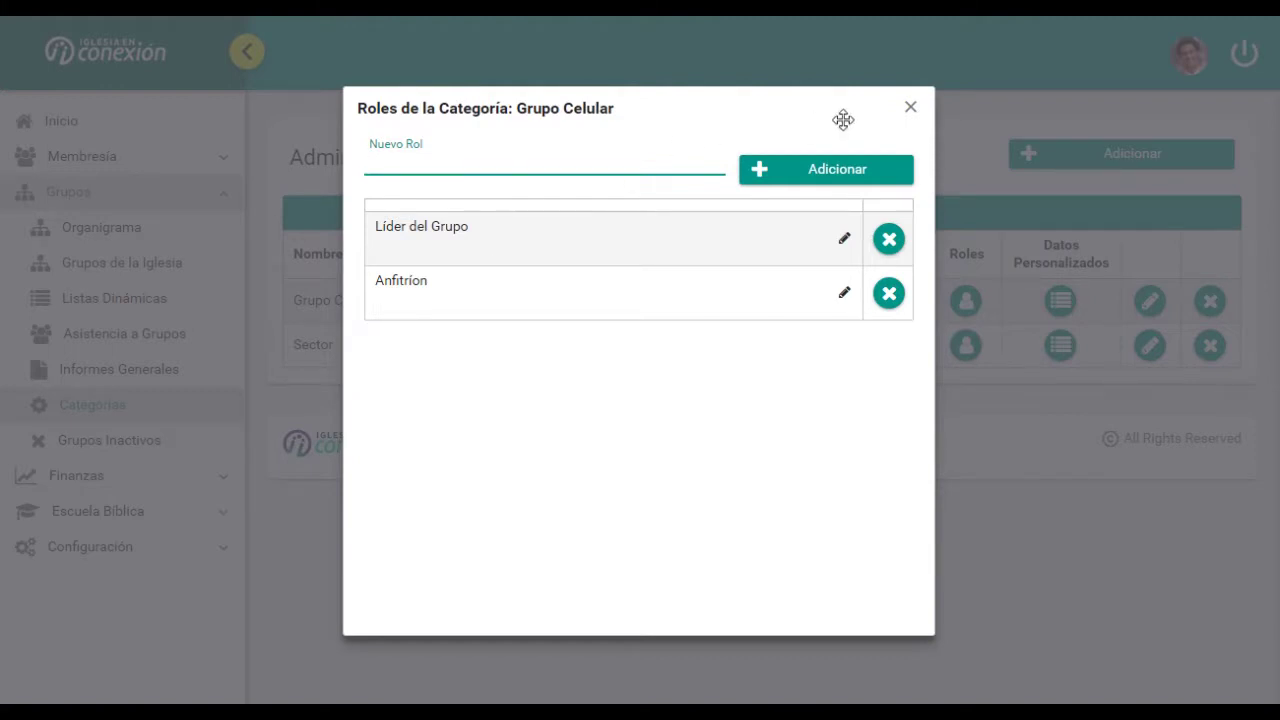
left_click(911, 107)
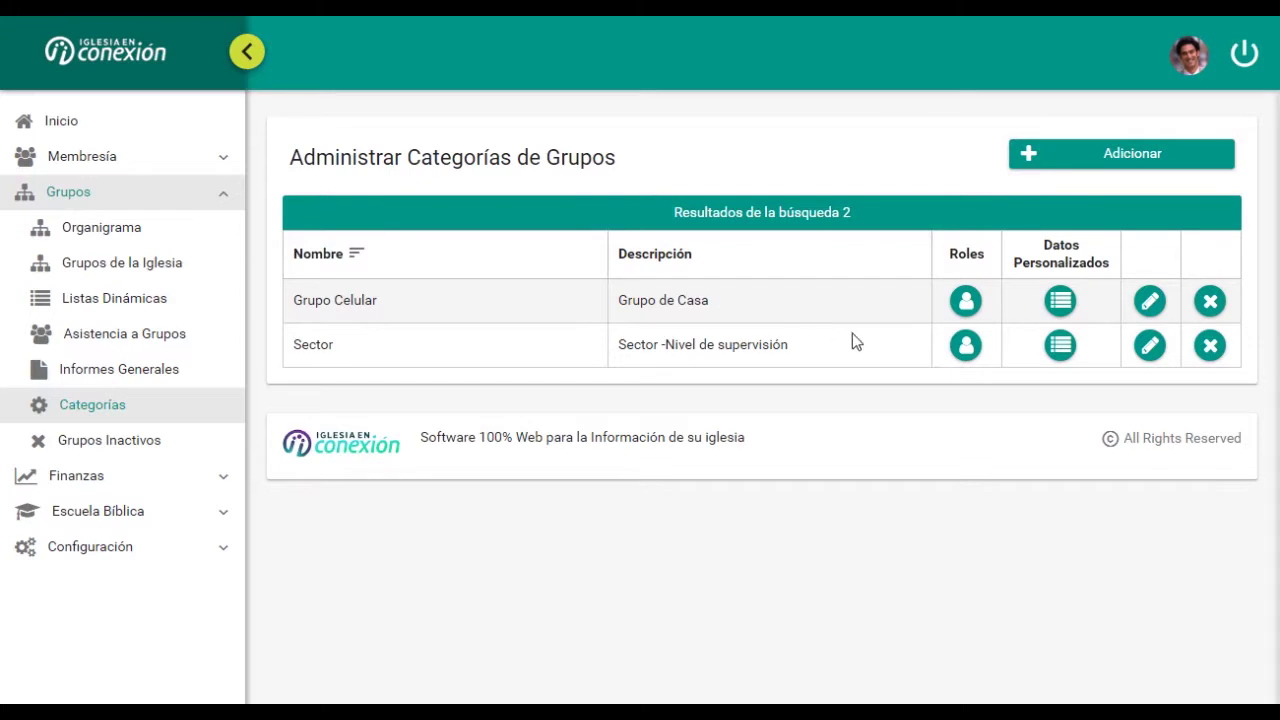
left_click(966, 357)
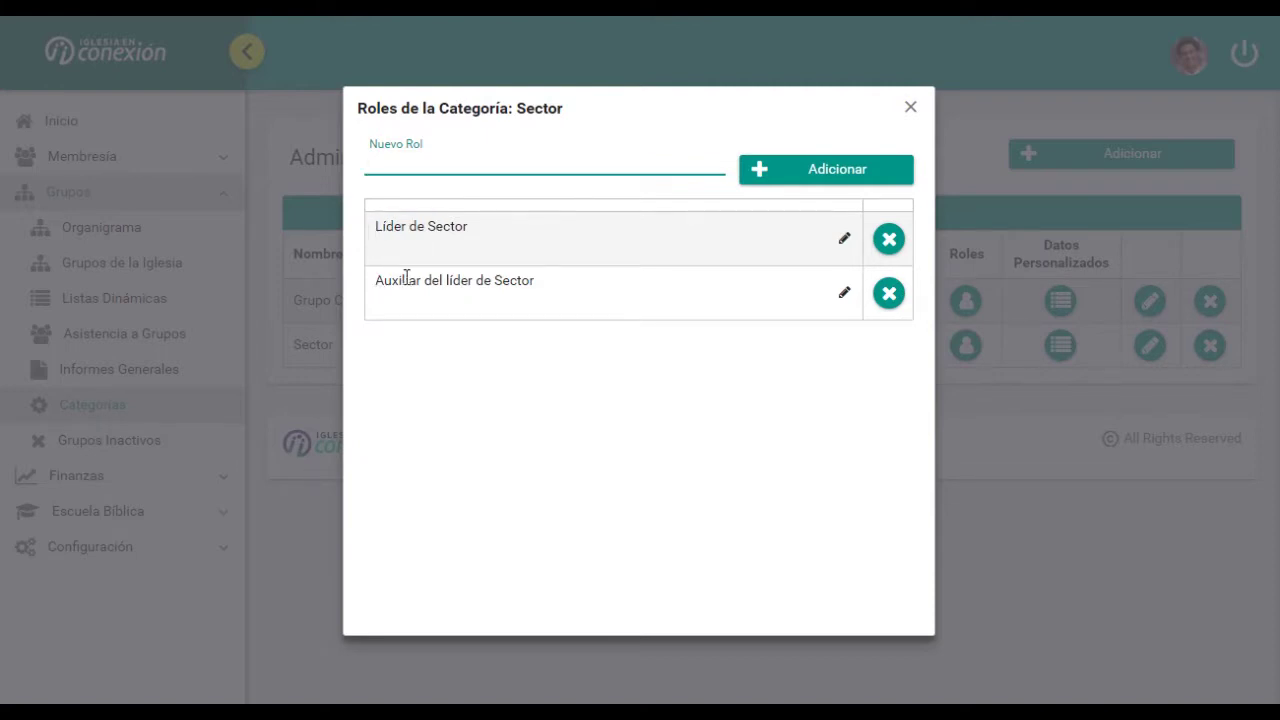
left_click(911, 108)
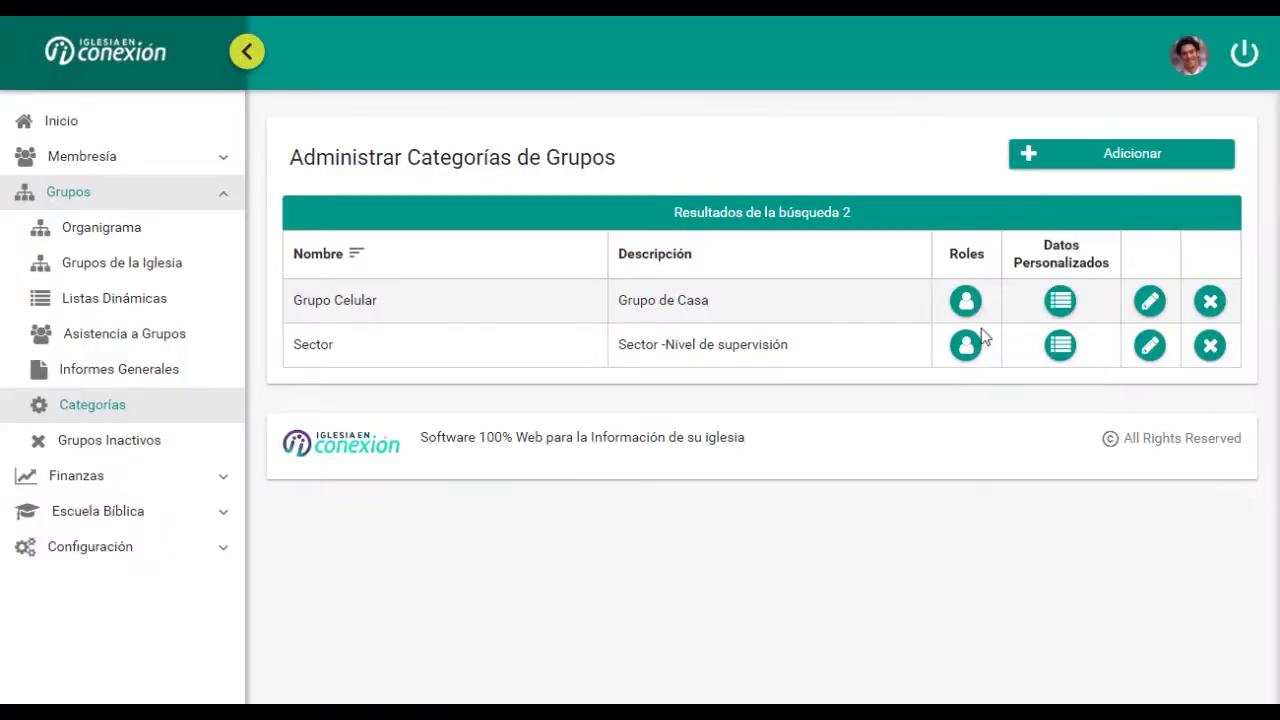
- Review the custom data fields defined for the Grupo Celular and Sector categories
left_click(1061, 303)
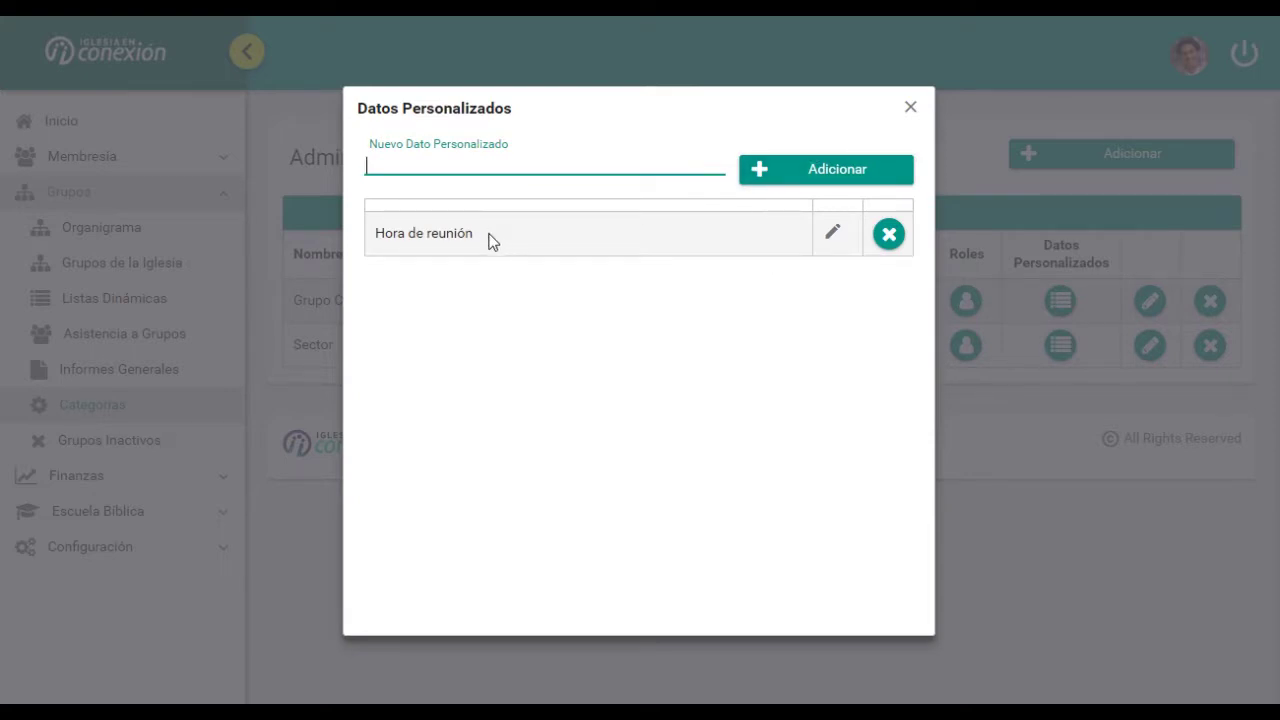
left_click(910, 107)
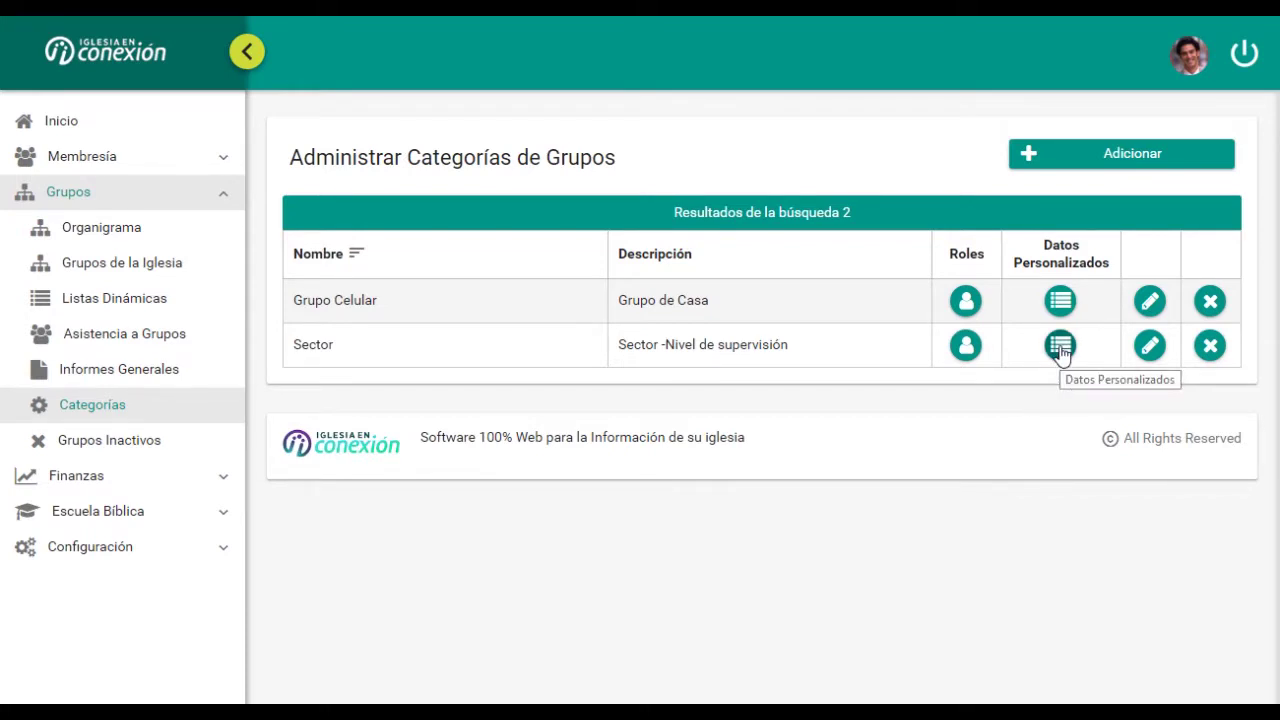
left_click(1060, 346)
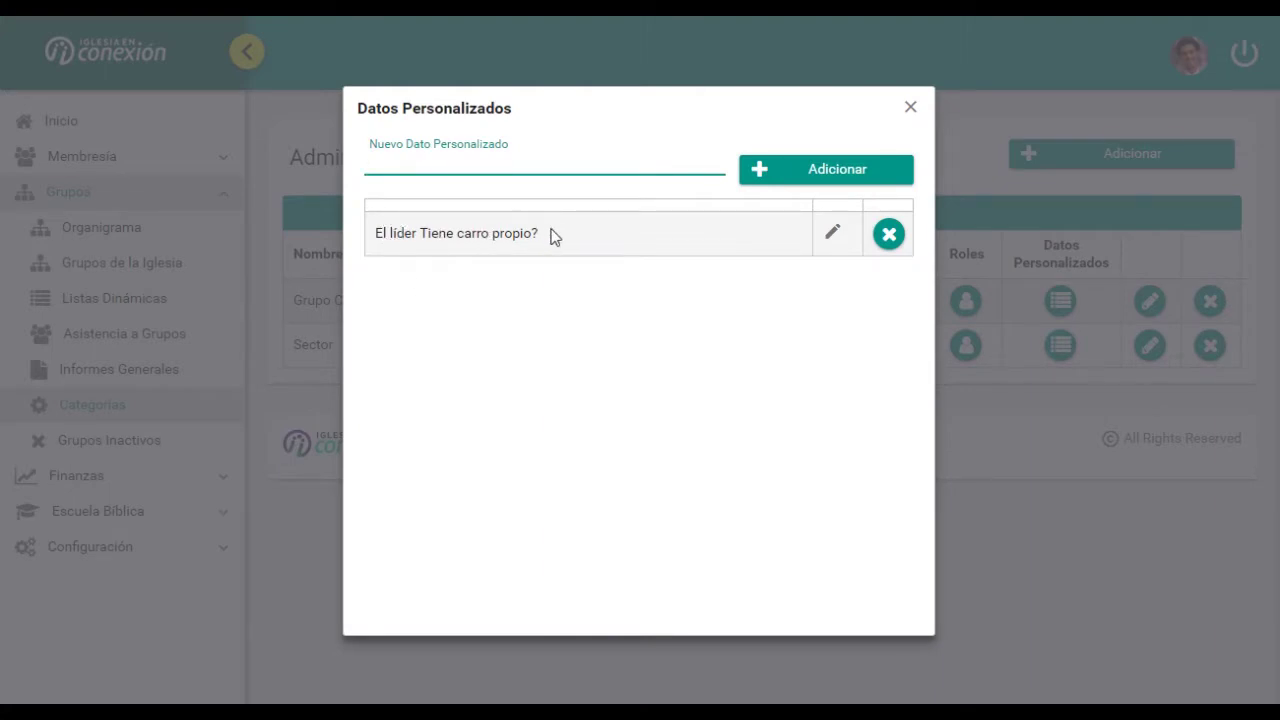
left_click(910, 107)
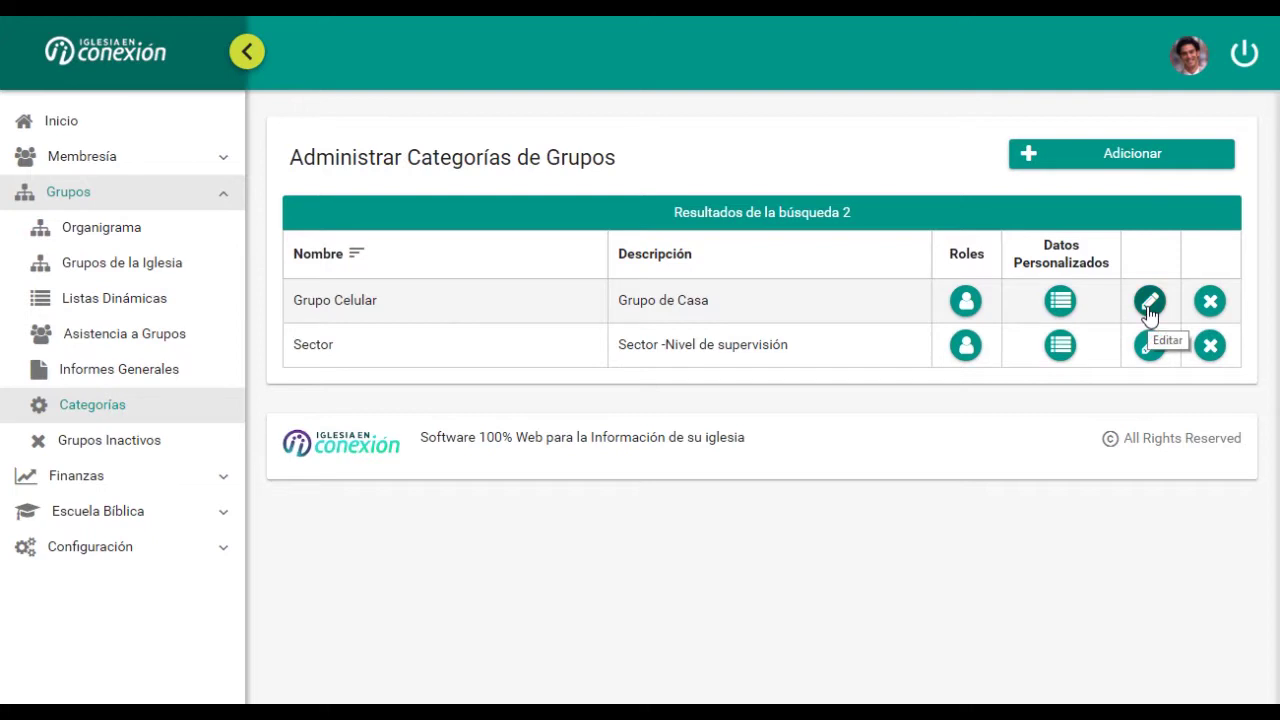
- Return to the church groups and view the details of Sector1, Sector2 and Sector3
left_click(120, 270)
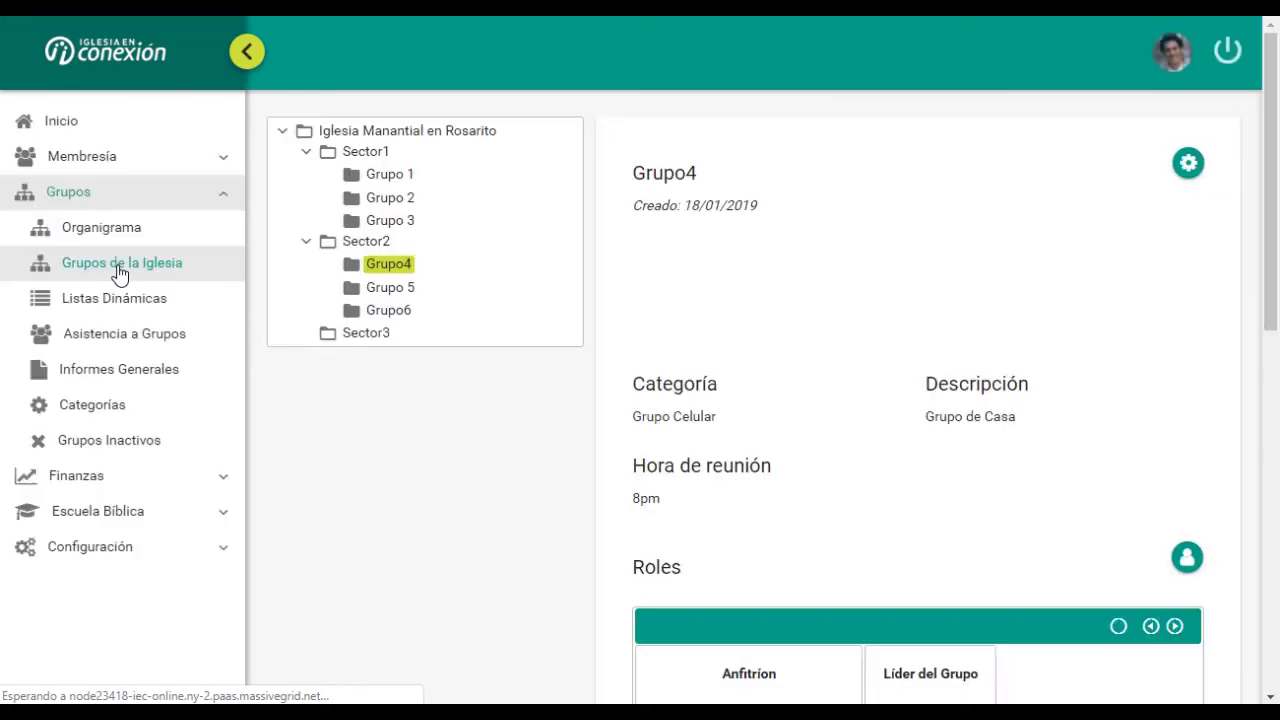
left_click(329, 157)
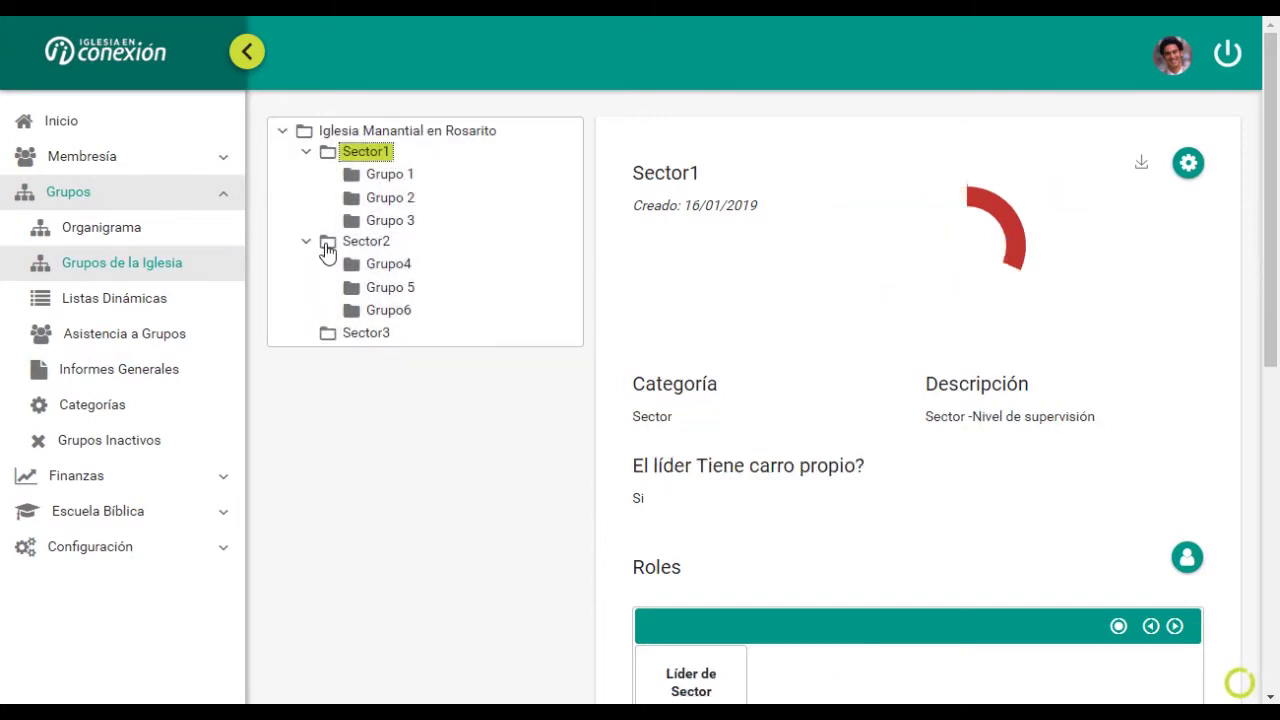
left_click(329, 245)
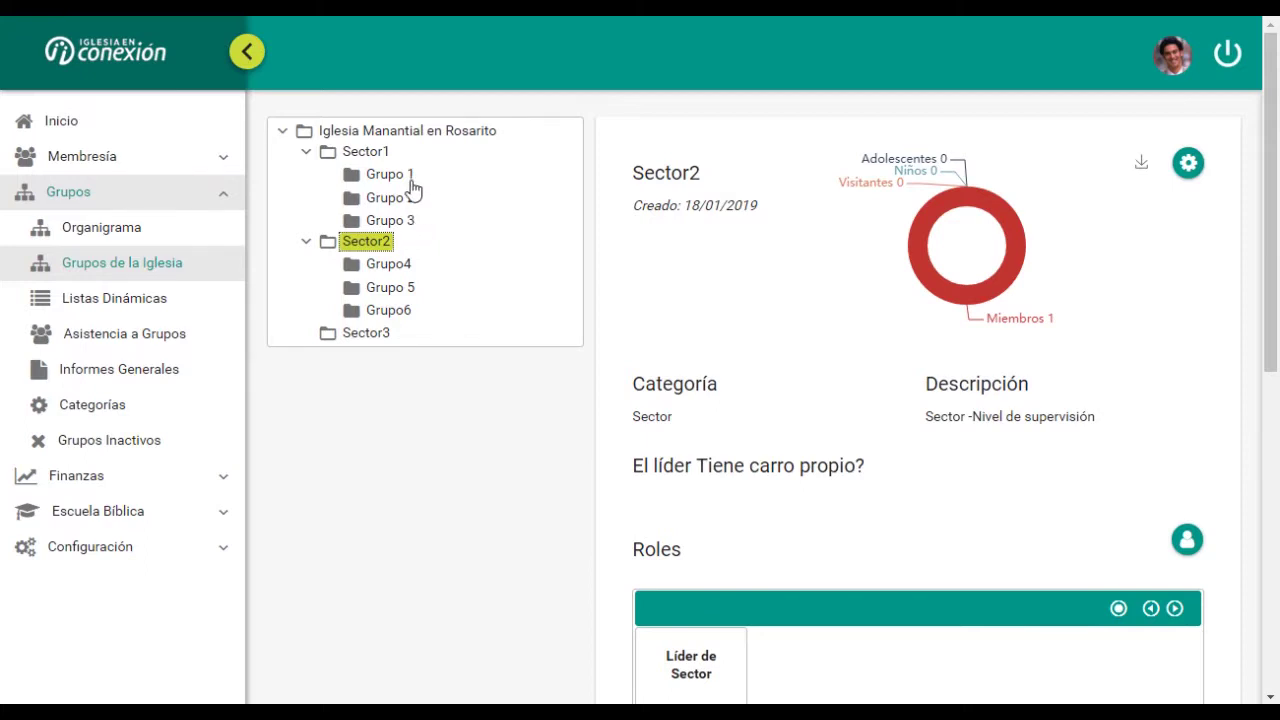
left_click(360, 334)
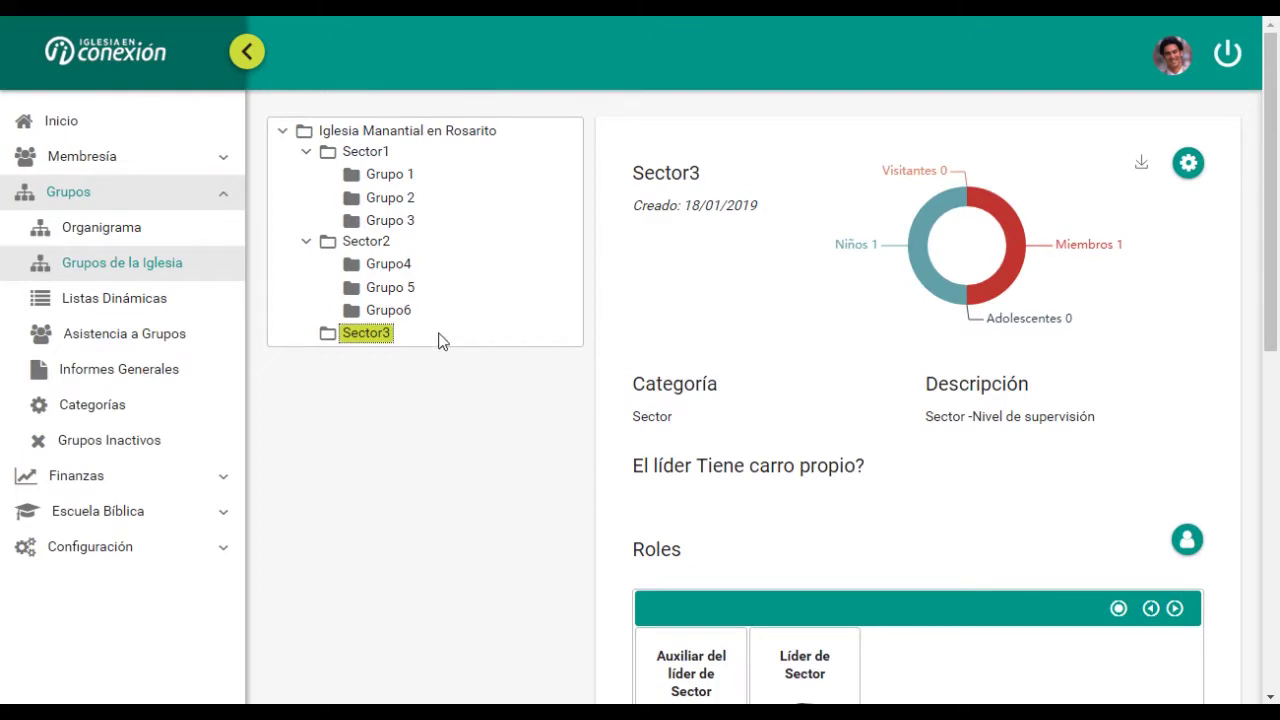
- Examine Sector1's category, description, custom data, assigned roles and member list
left_click(364, 156)
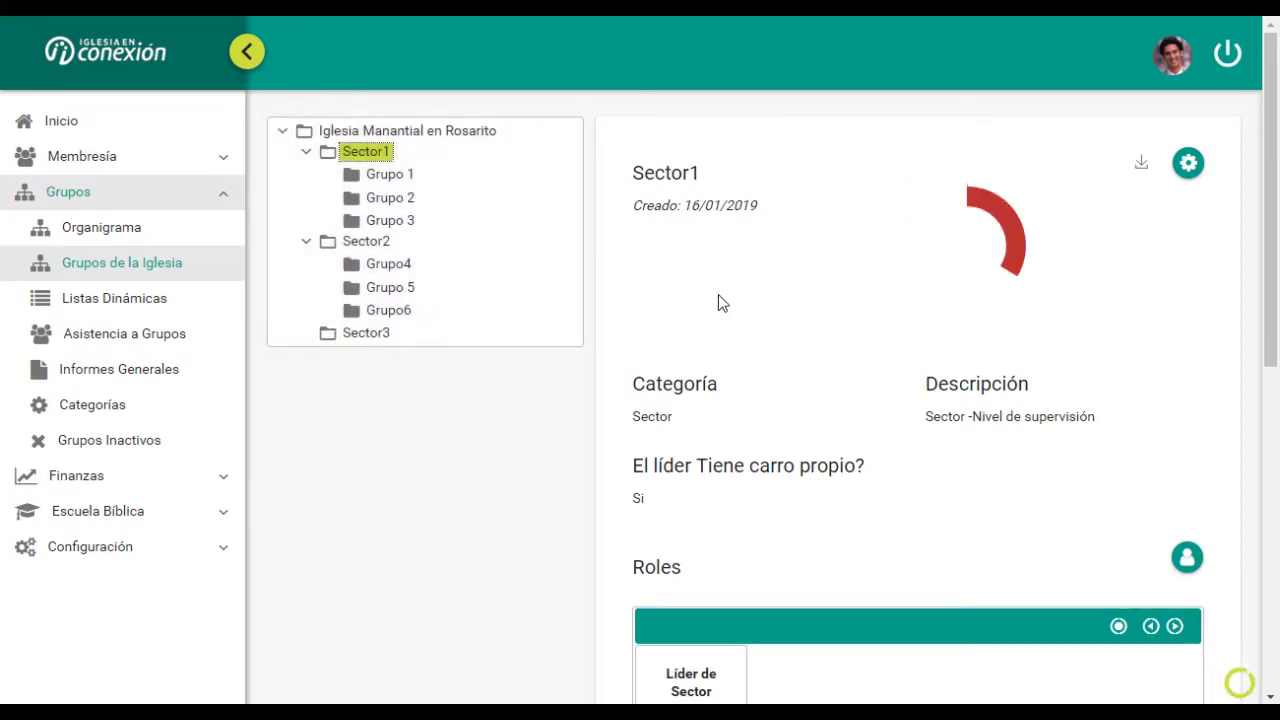
scroll(799, 345, "down", 1)
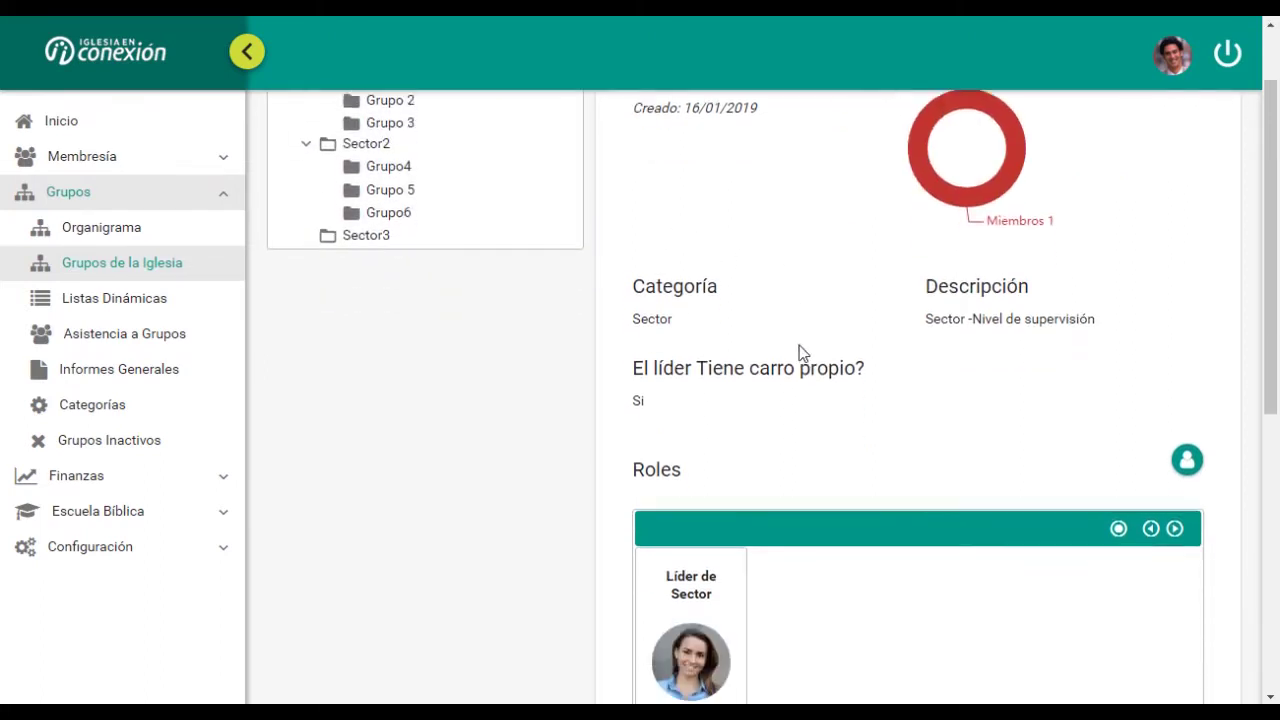
scroll(799, 345, "down", 2)
scroll(806, 360, "down", 4)
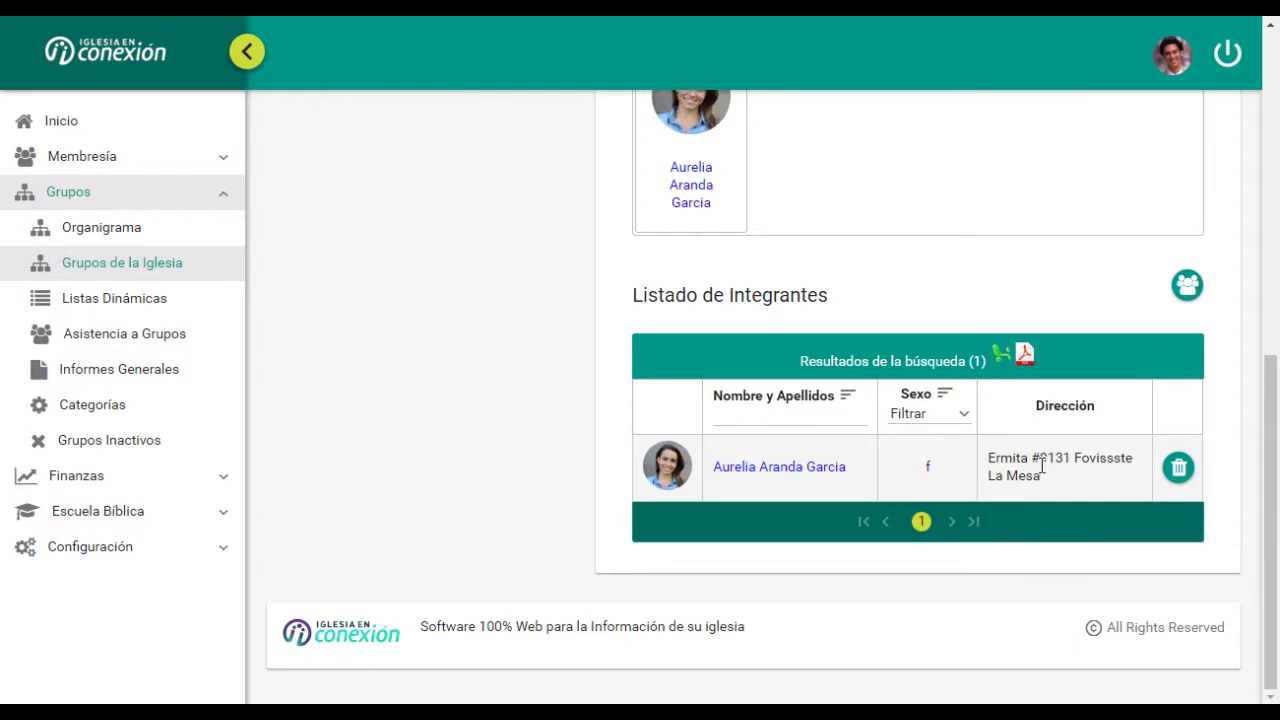
scroll(1040, 465, "up", 7)
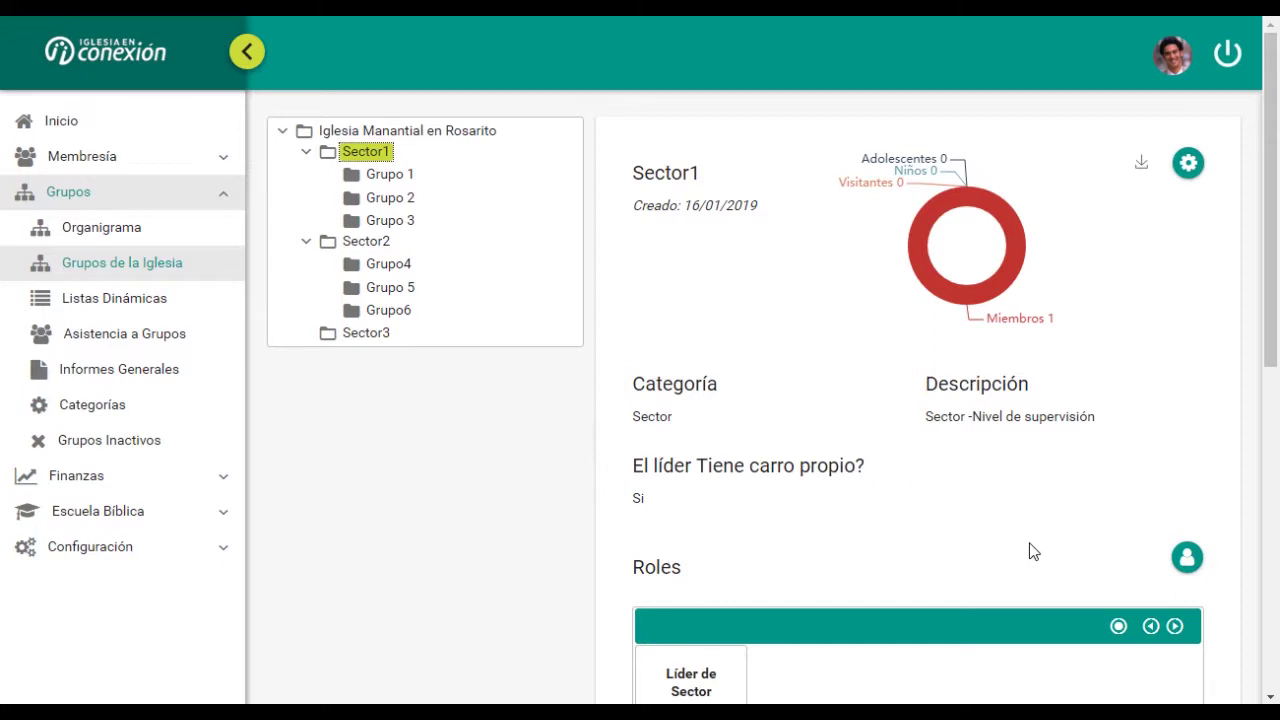
scroll(1031, 550, "down", 2)
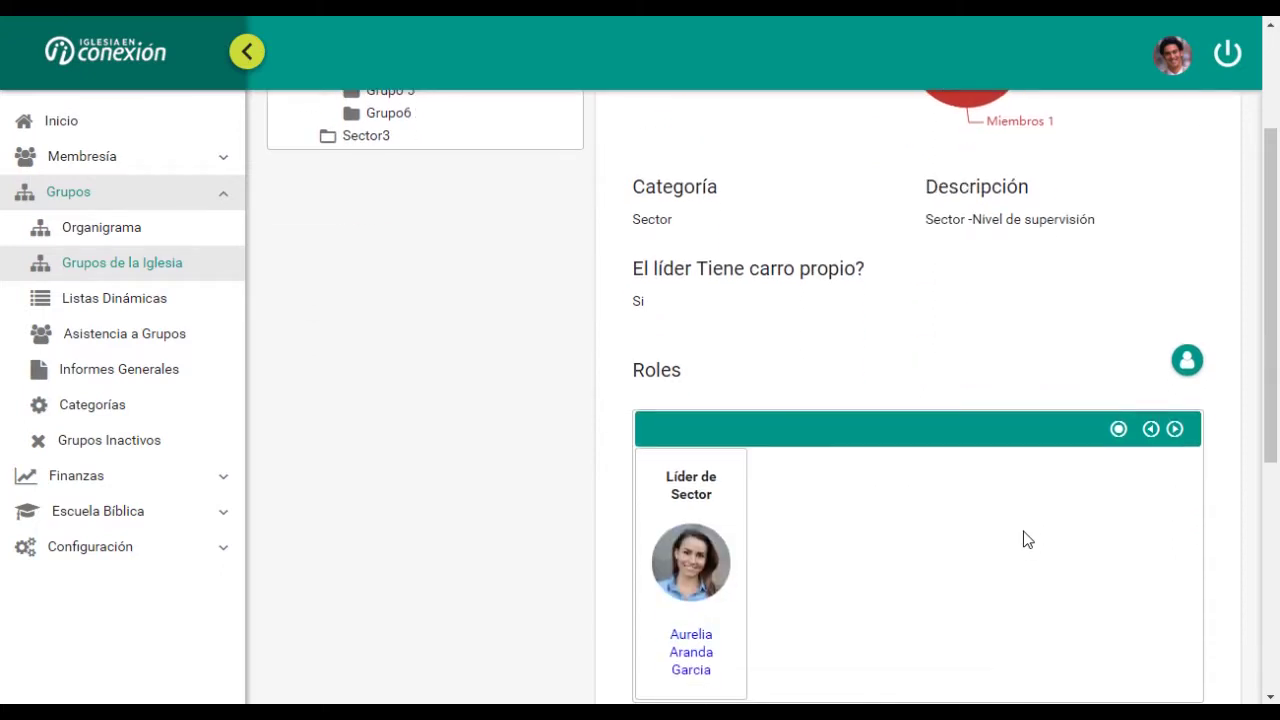
scroll(1025, 538, "down", 1)
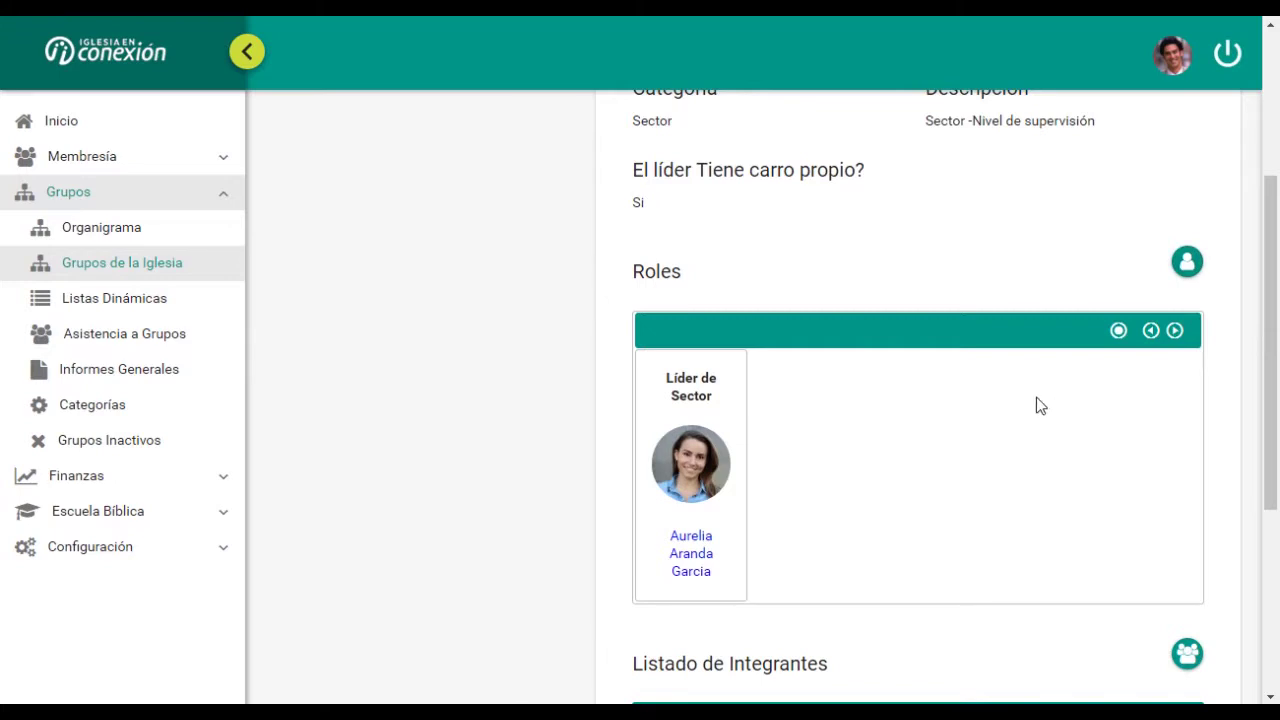
scroll(1034, 396, "up", 3)
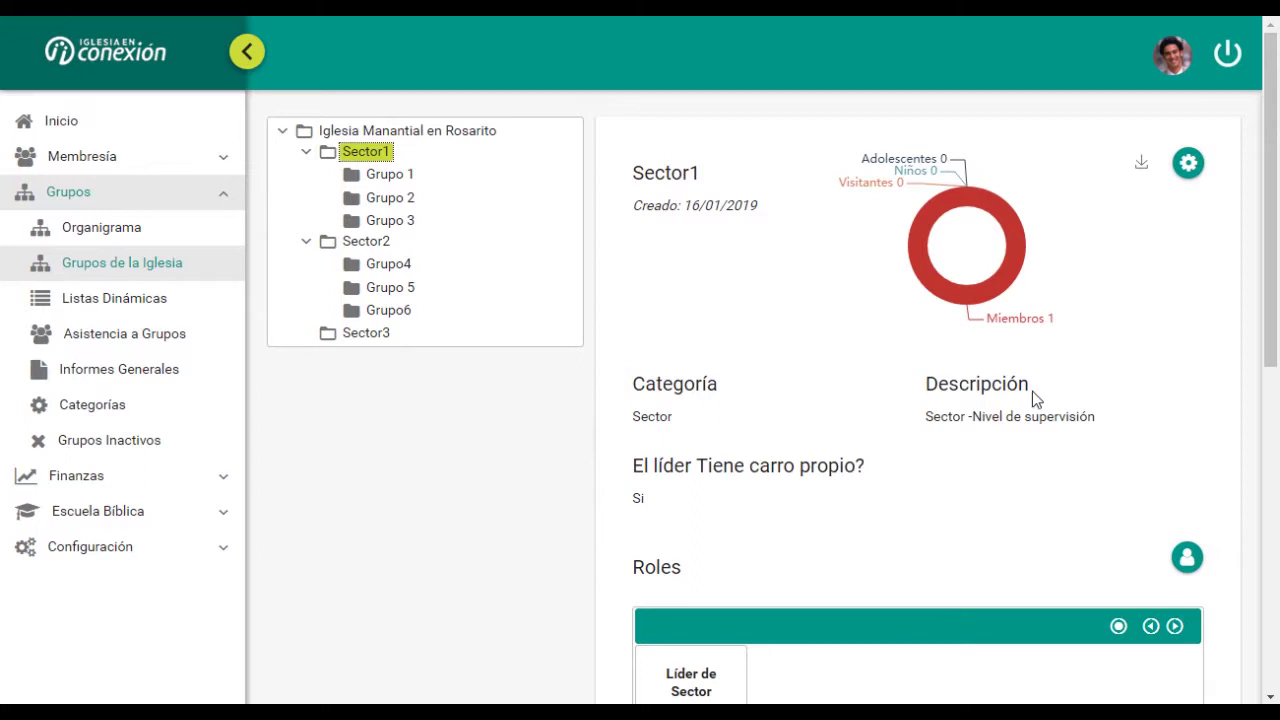
scroll(1032, 390, "down", 3)
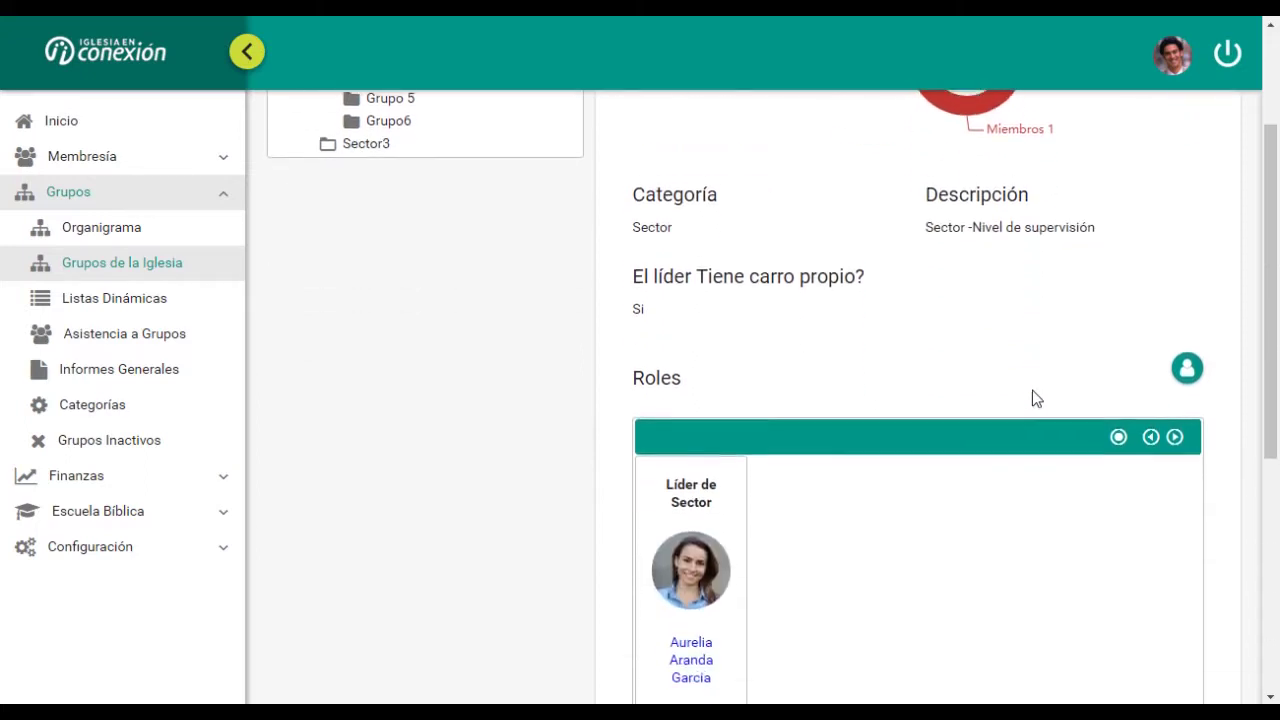
scroll(1032, 390, "down", 2)
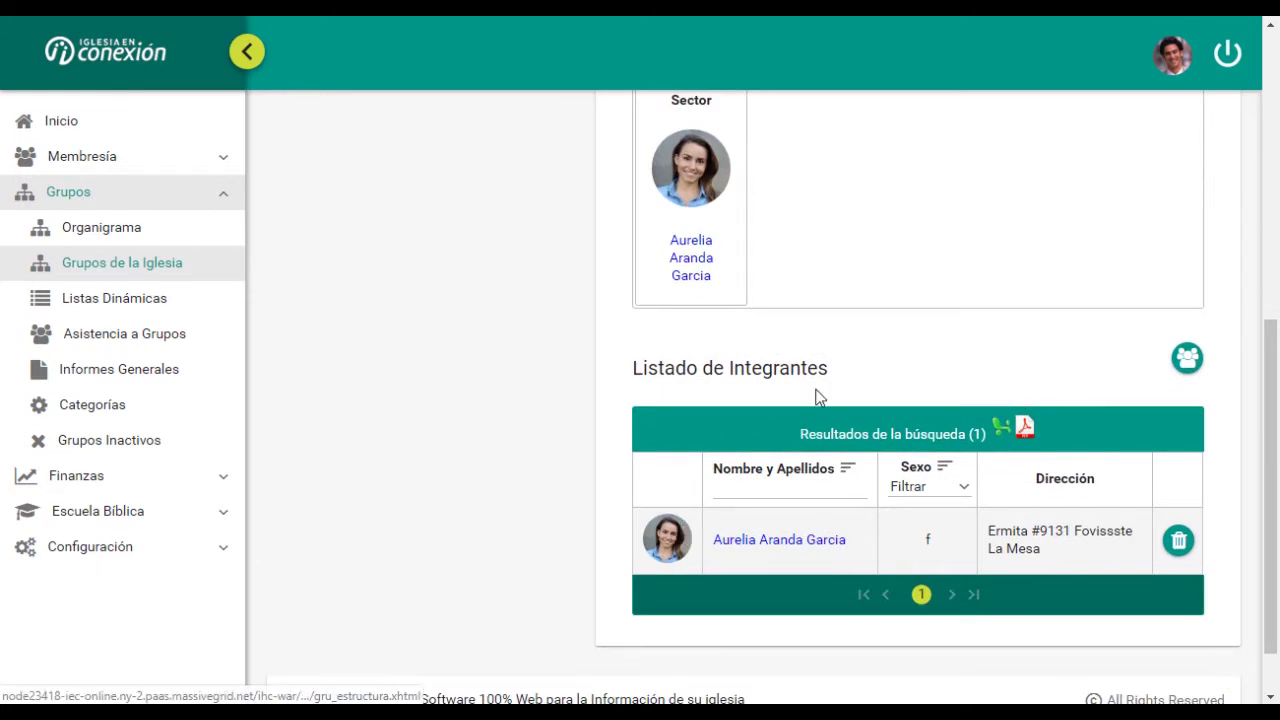
scroll(817, 397, "up", 3)
scroll(818, 397, "up", 3)
scroll(820, 397, "down", 5)
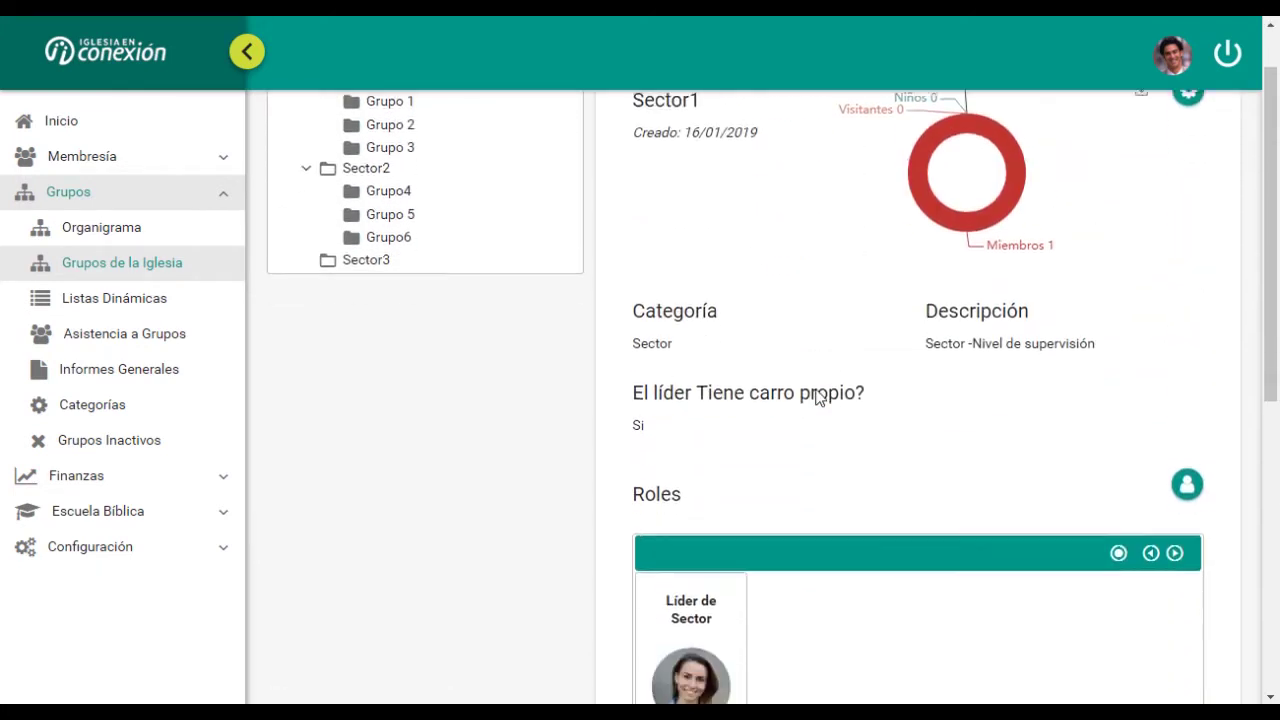
scroll(820, 392, "down", 2)
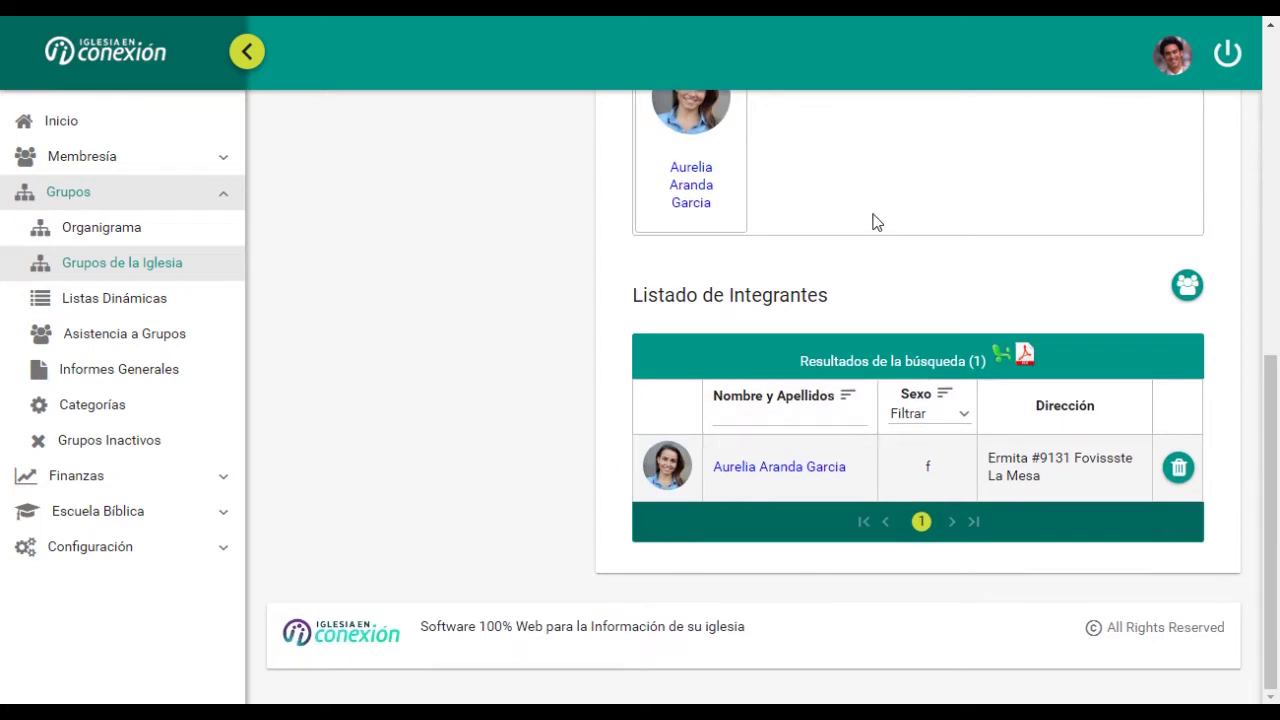
scroll(868, 228, "up", 2)
scroll(909, 333, "down", 2)
- Add the last person on page 6 of the available people to Sector1 as a new member and save
left_click(1188, 288)
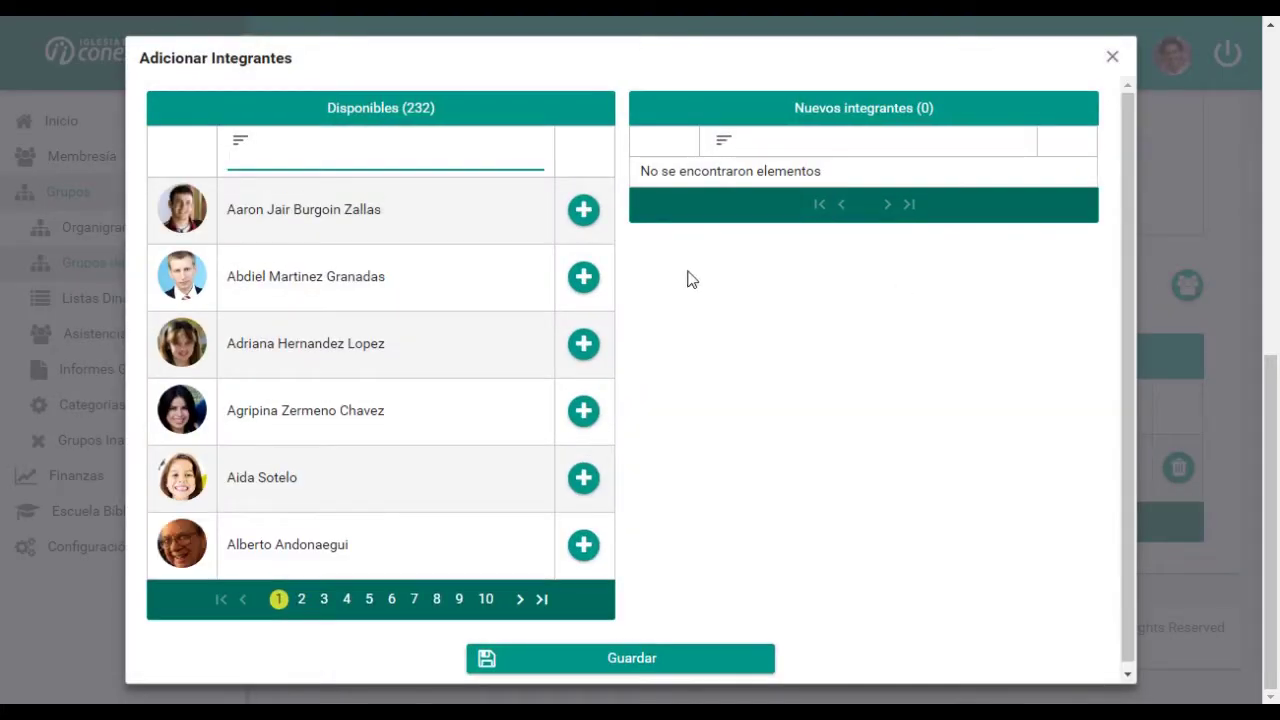
left_click(391, 598)
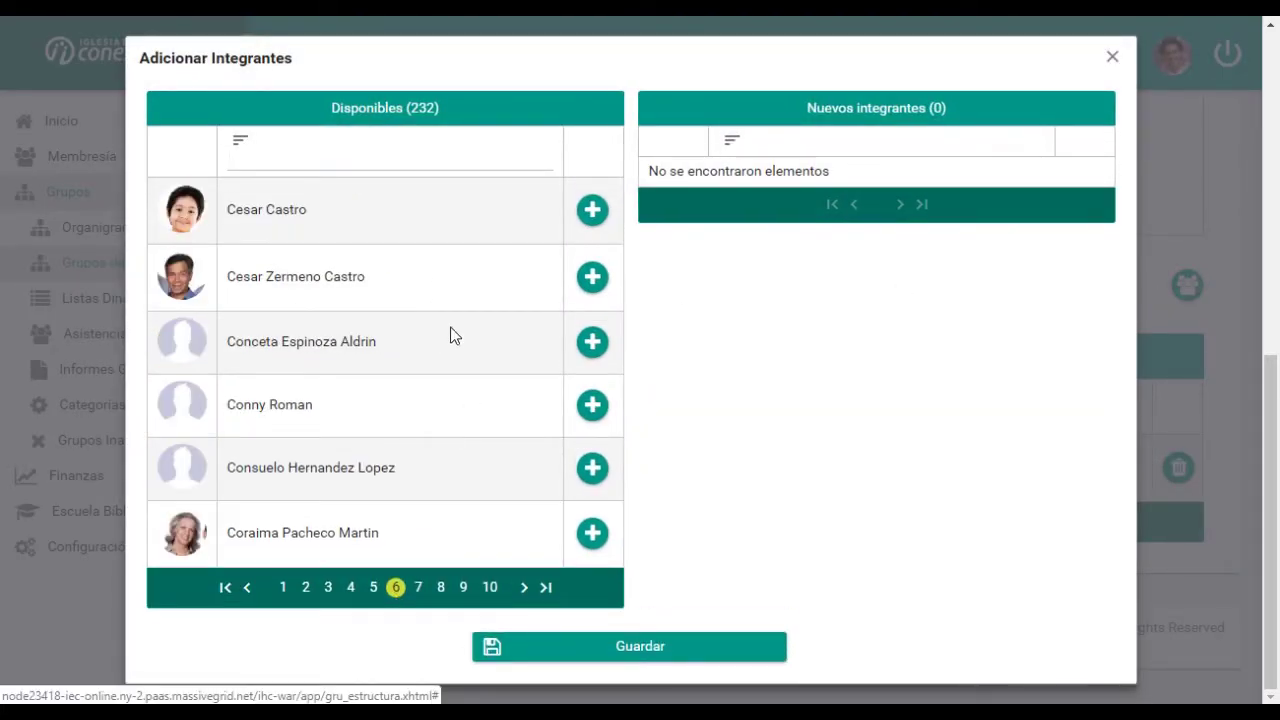
left_click(593, 533)
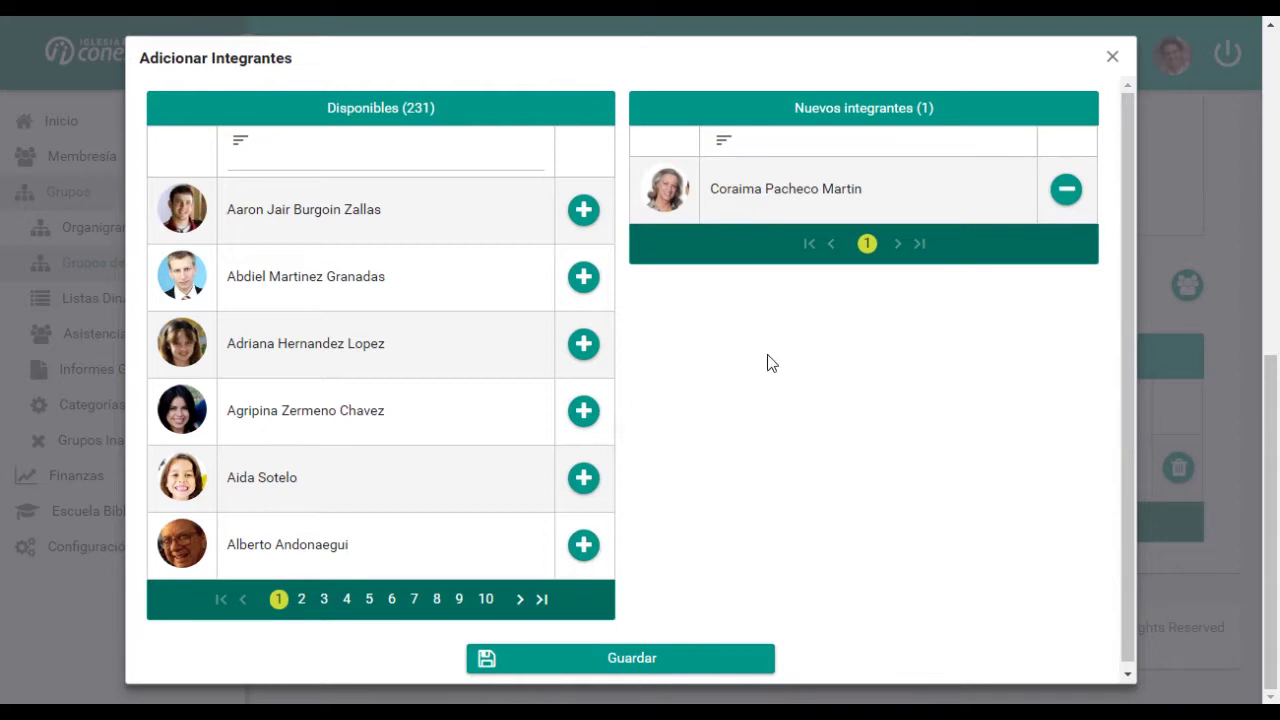
left_click(646, 657)
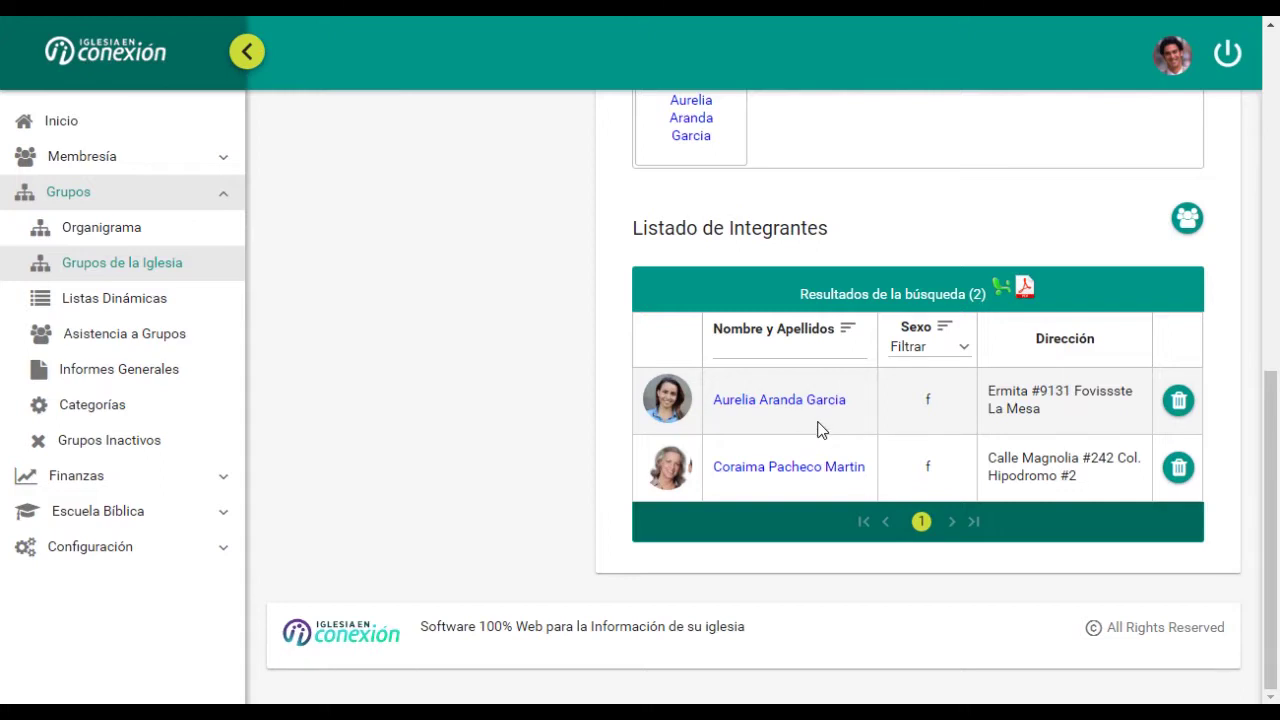
- Assign the role Auxiliar del líder de Sector to Sector1's newly added member and save
scroll(817, 430, "up", 4)
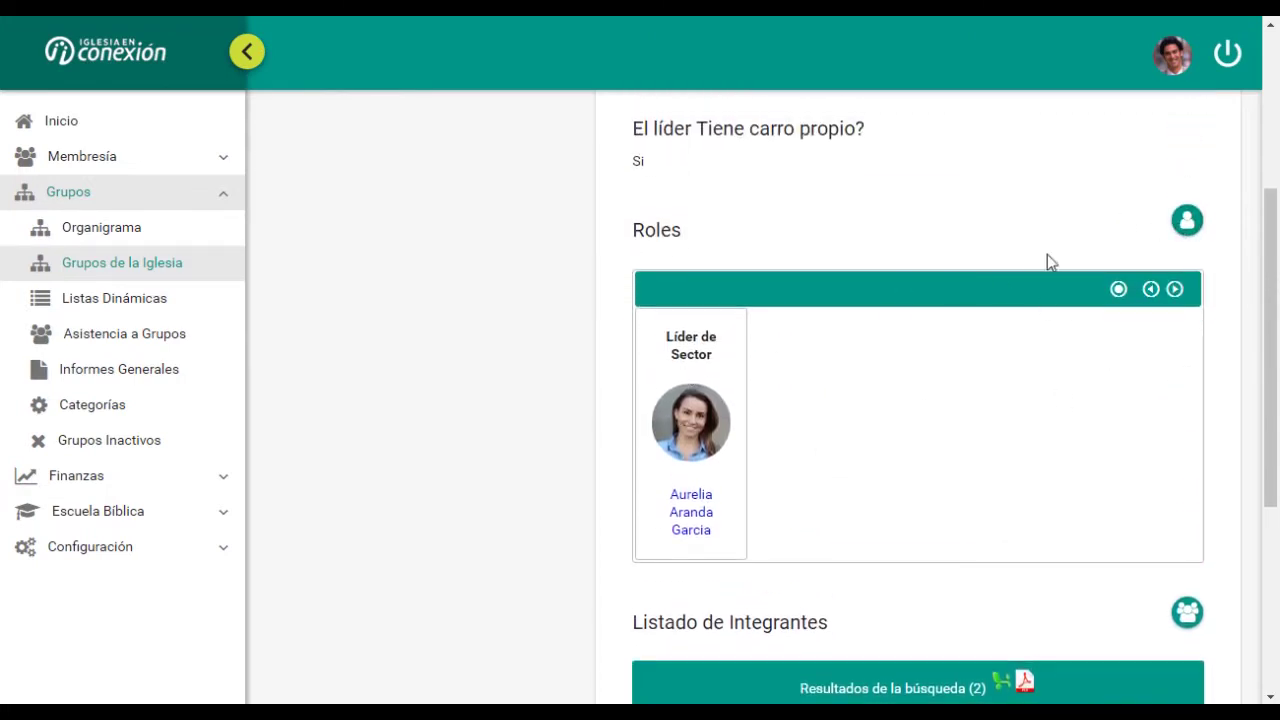
left_click(1188, 224)
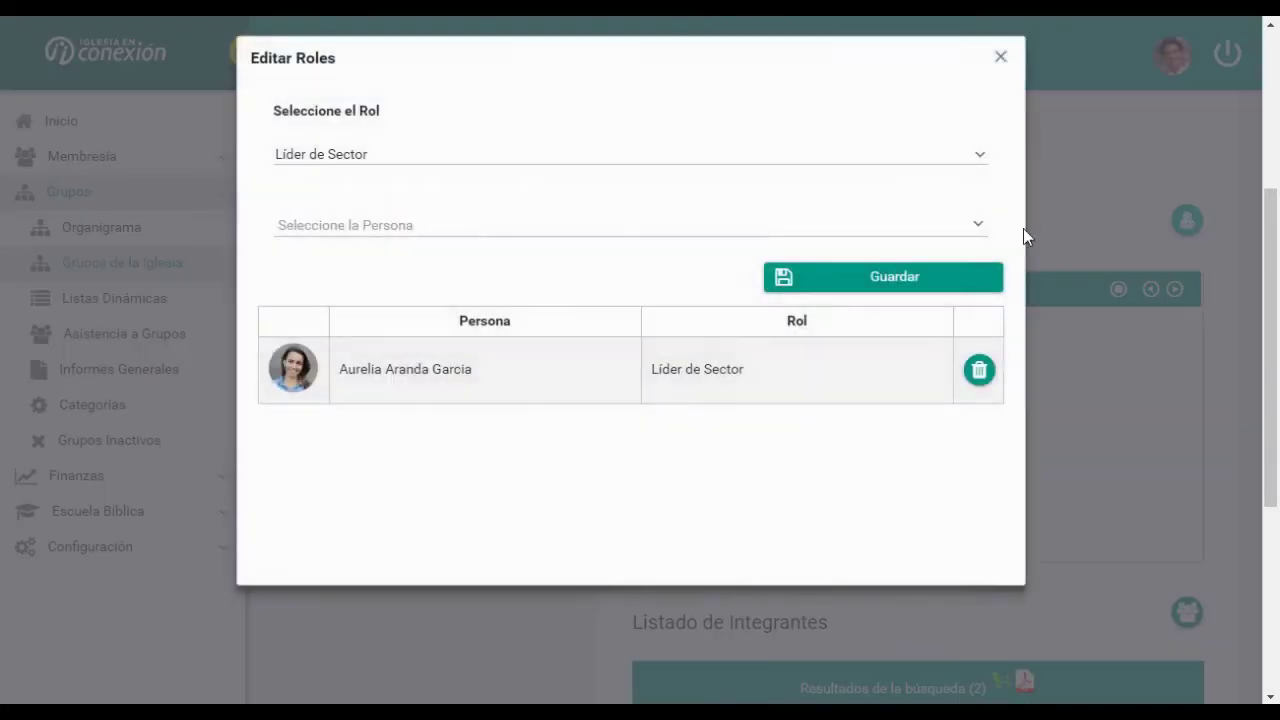
left_click(981, 160)
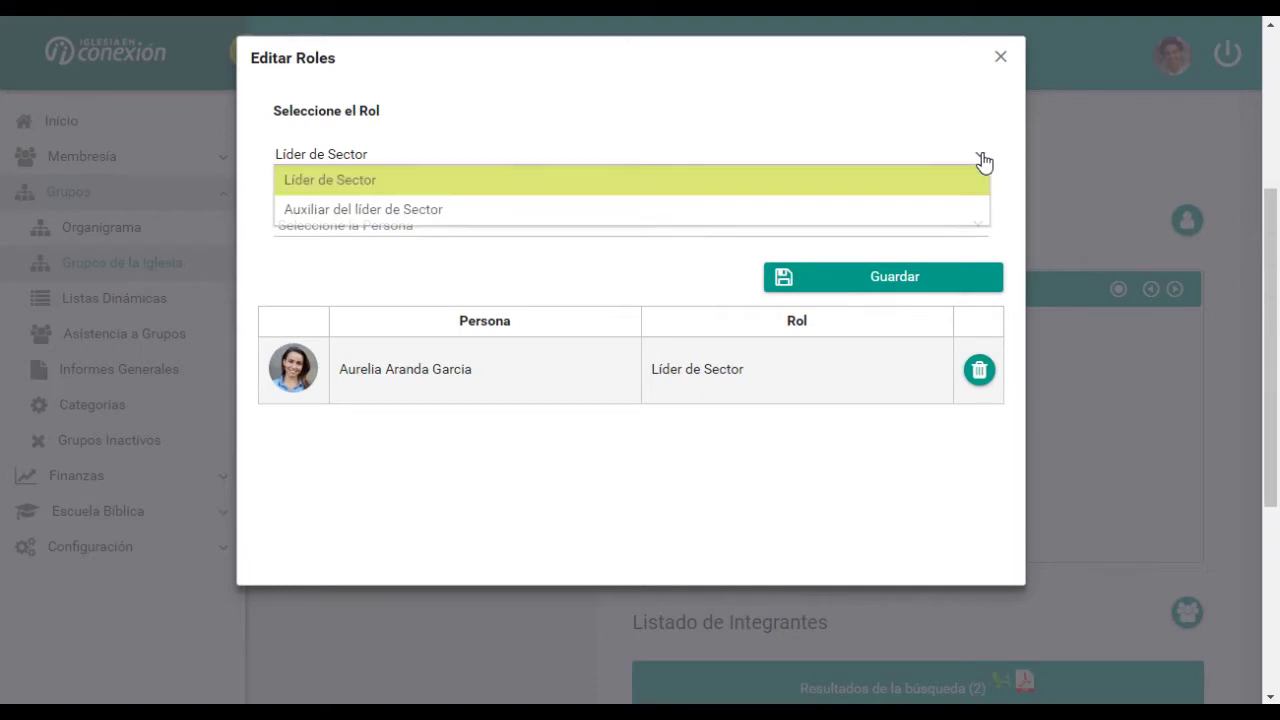
left_click(324, 212)
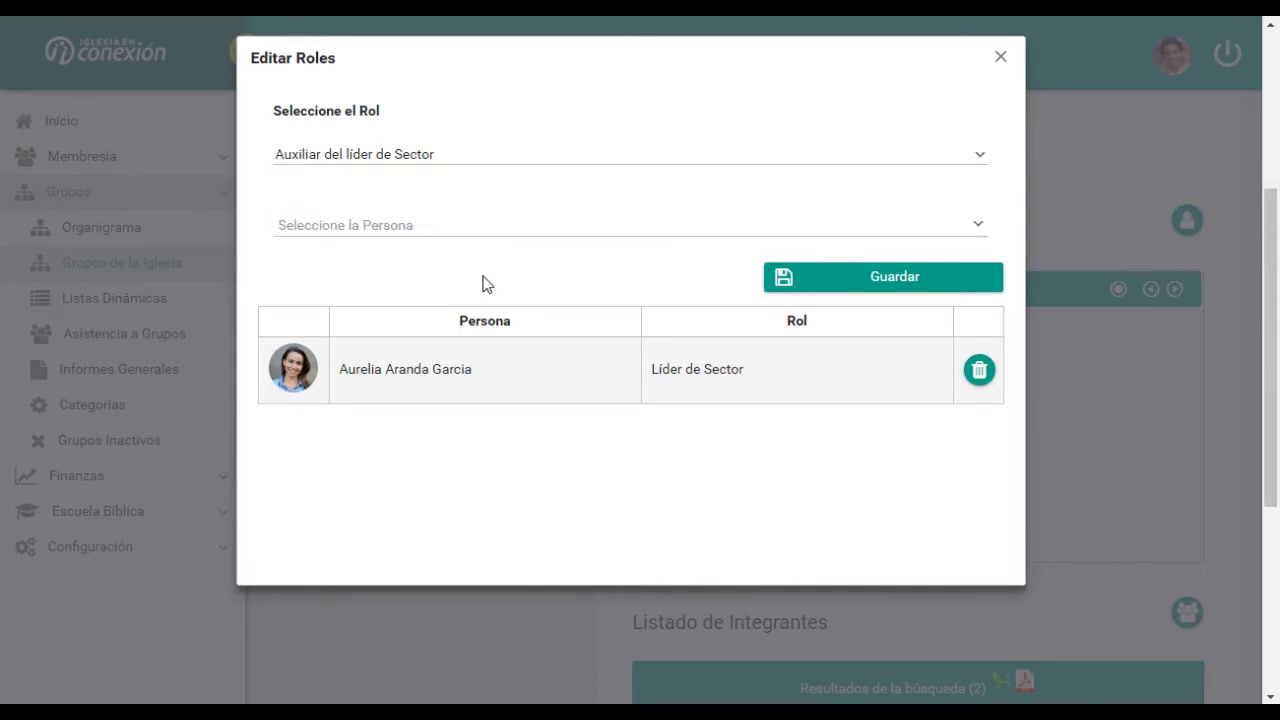
left_click(980, 229)
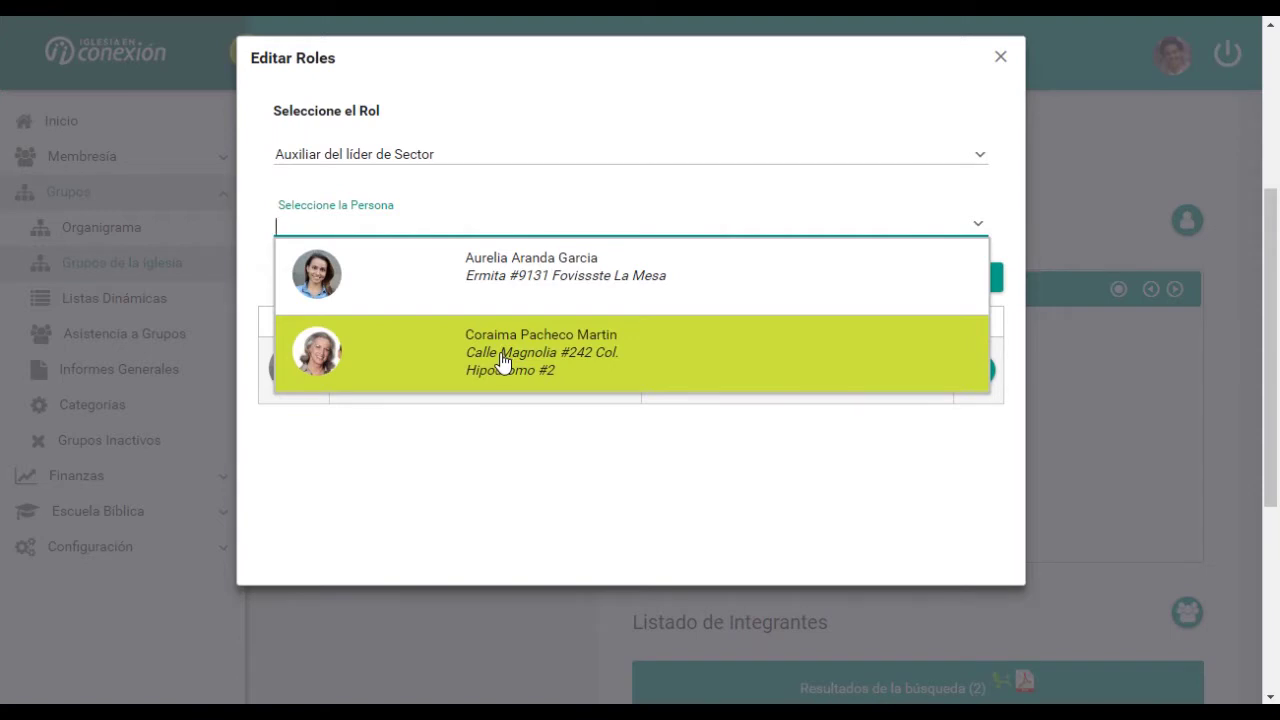
left_click(503, 362)
left_click(885, 282)
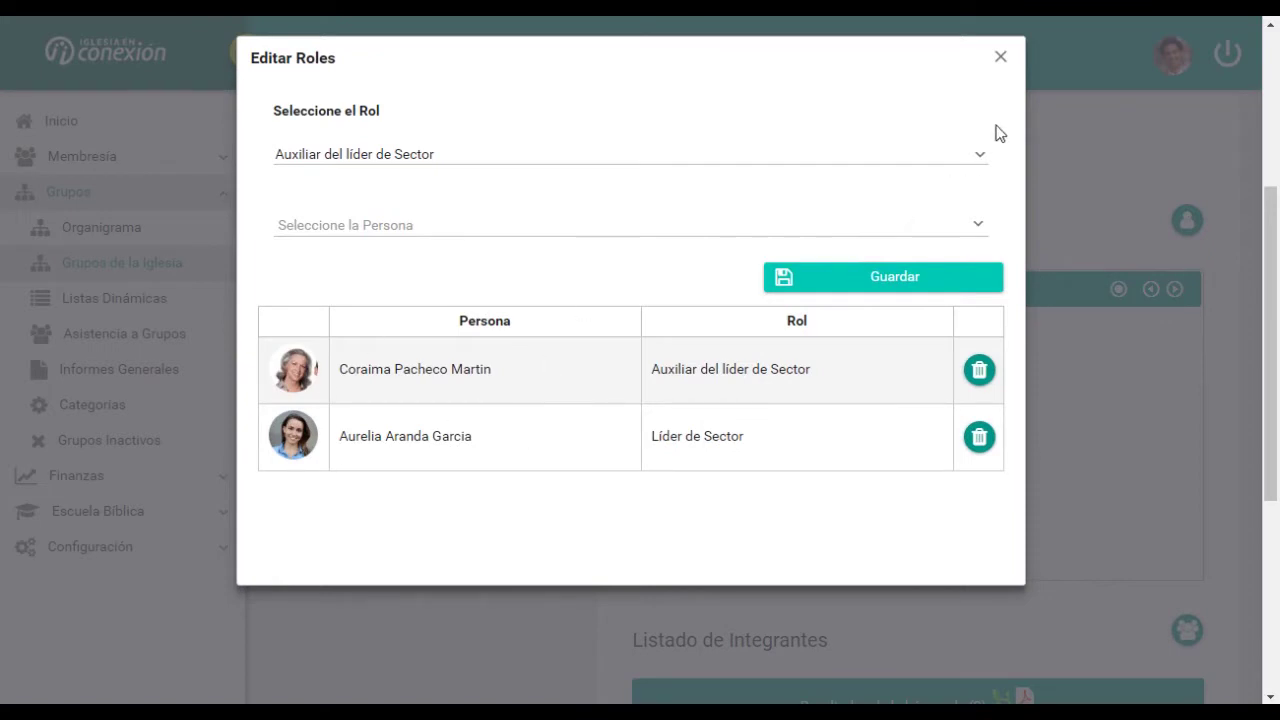
left_click(1001, 58)
- Review Sector1's assigned roles, member list, category and custom data
scroll(1103, 461, "down", 3)
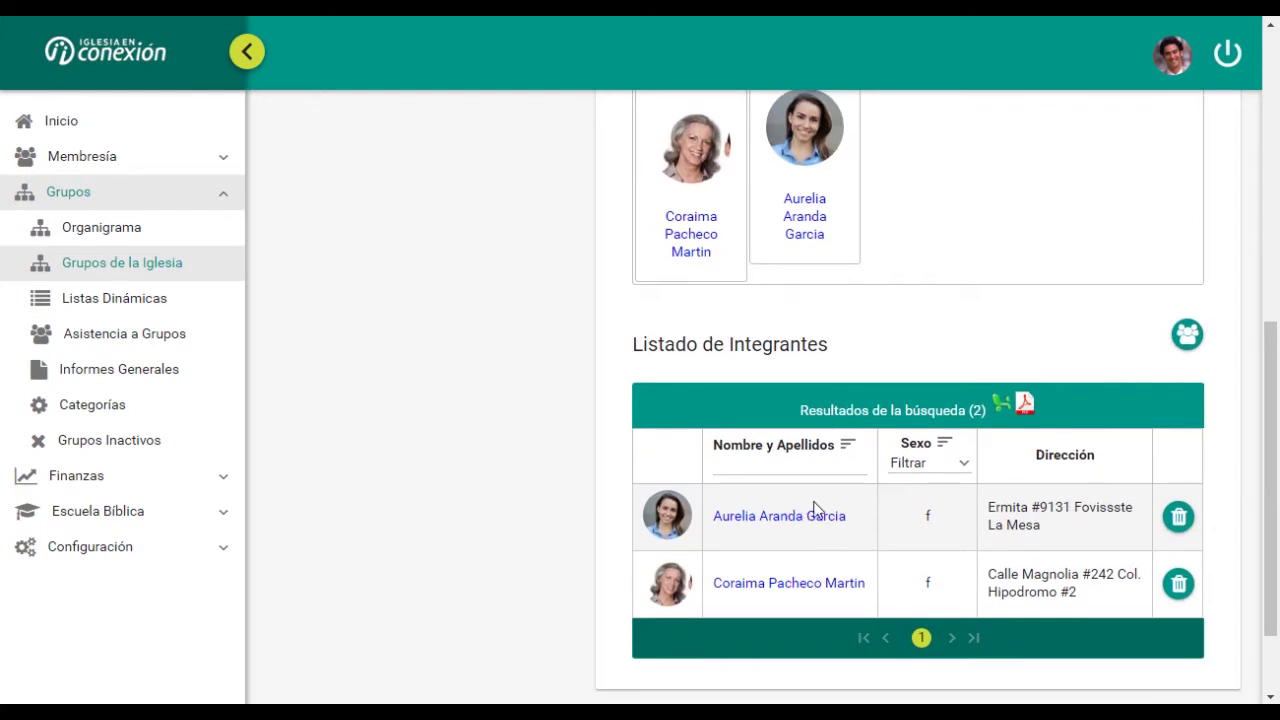
scroll(1010, 405, "up", 3)
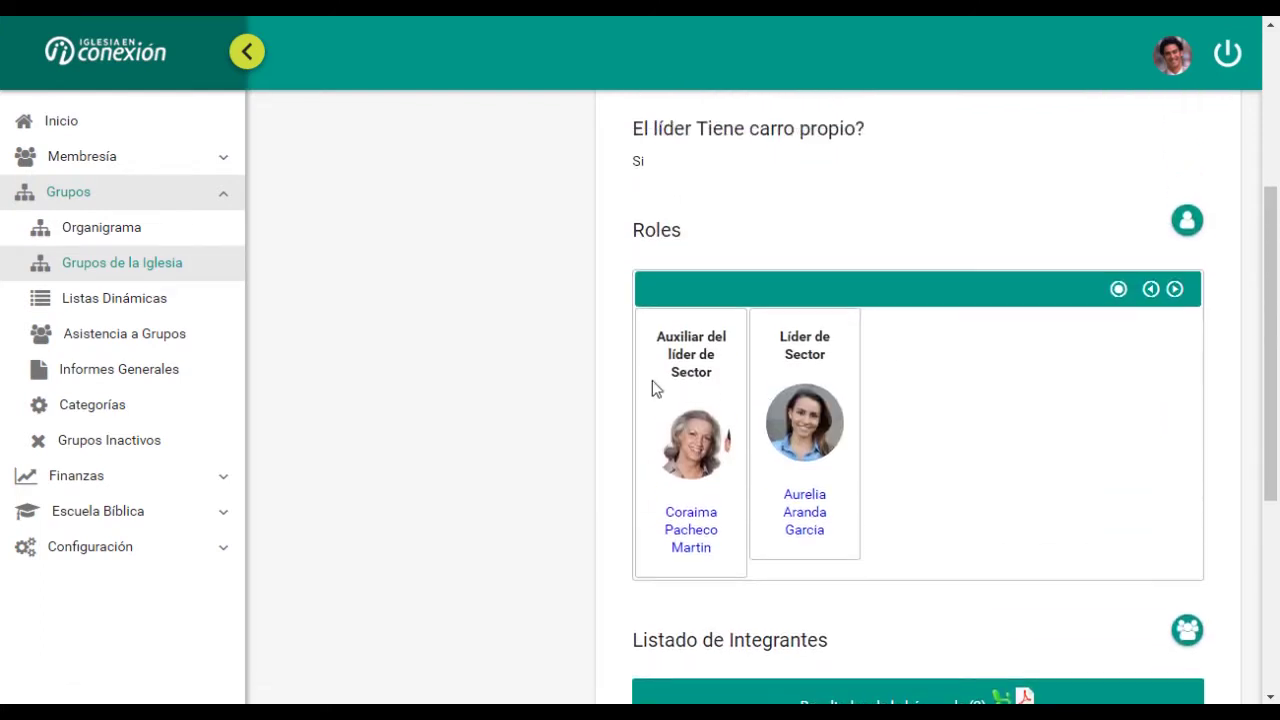
scroll(922, 387, "up", 1)
scroll(922, 387, "up", 1)
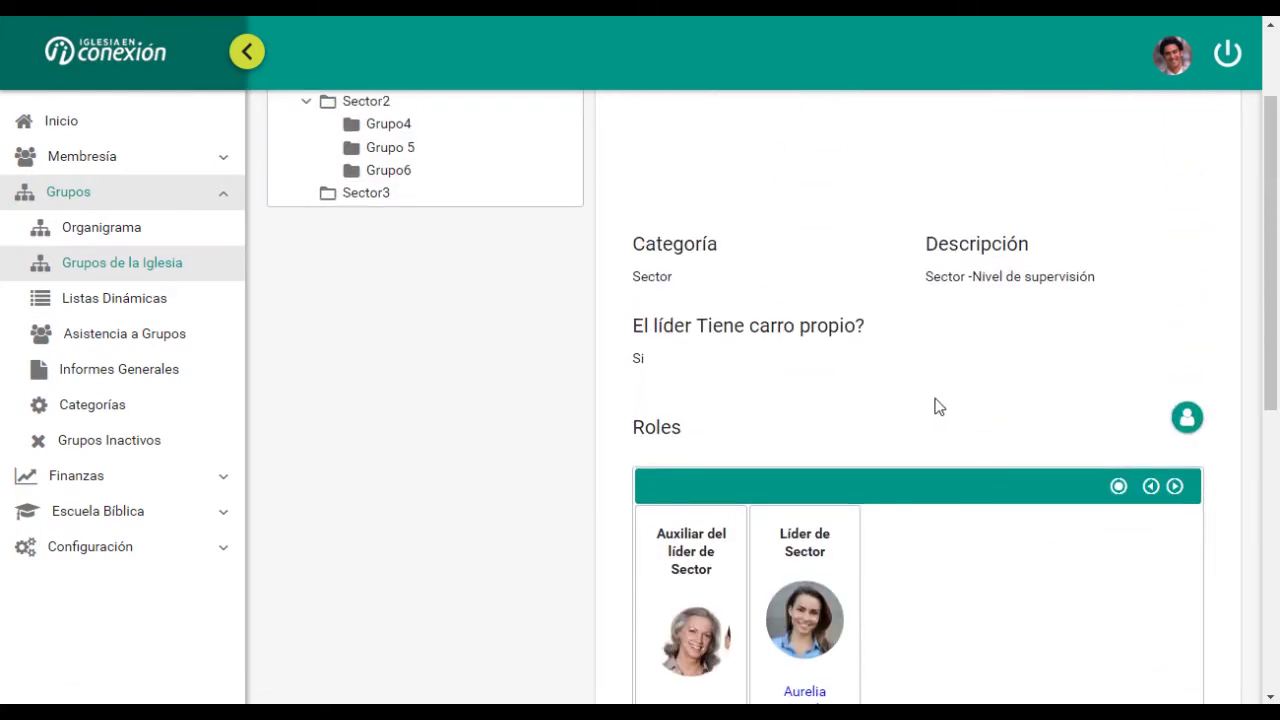
scroll(934, 406, "up", 1)
scroll(938, 406, "up", 1)
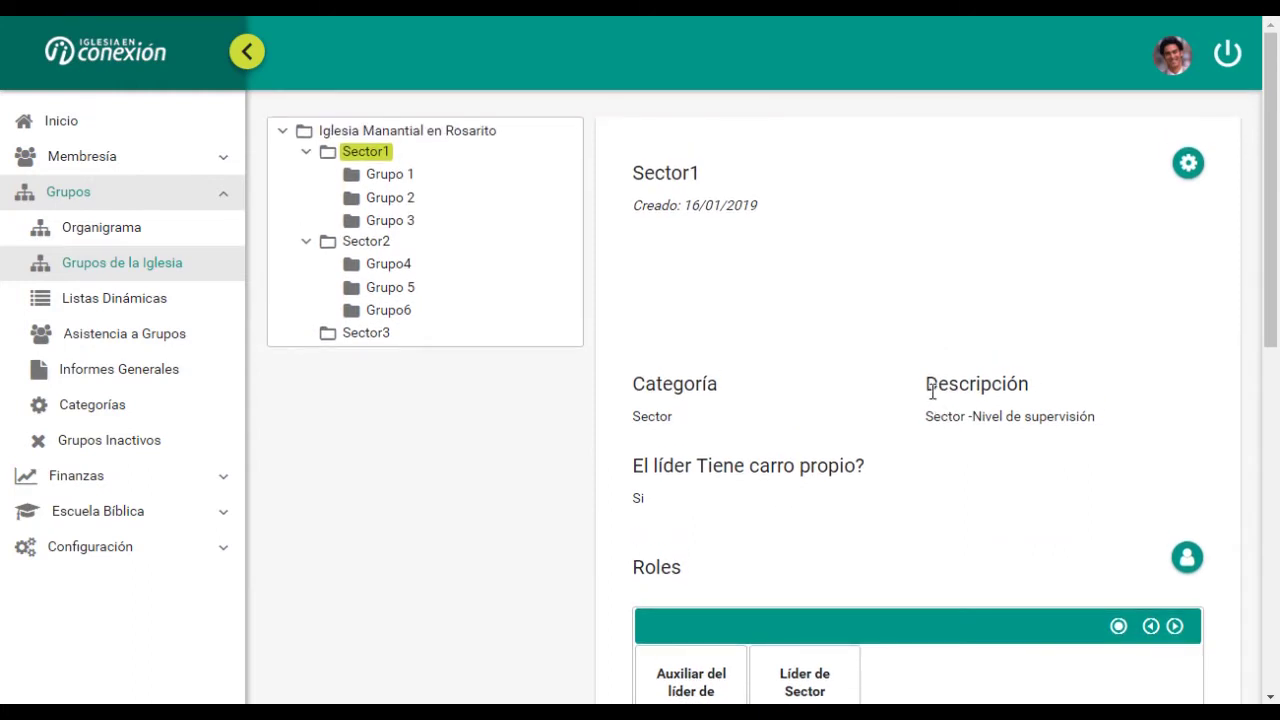
scroll(957, 471, "down", 3)
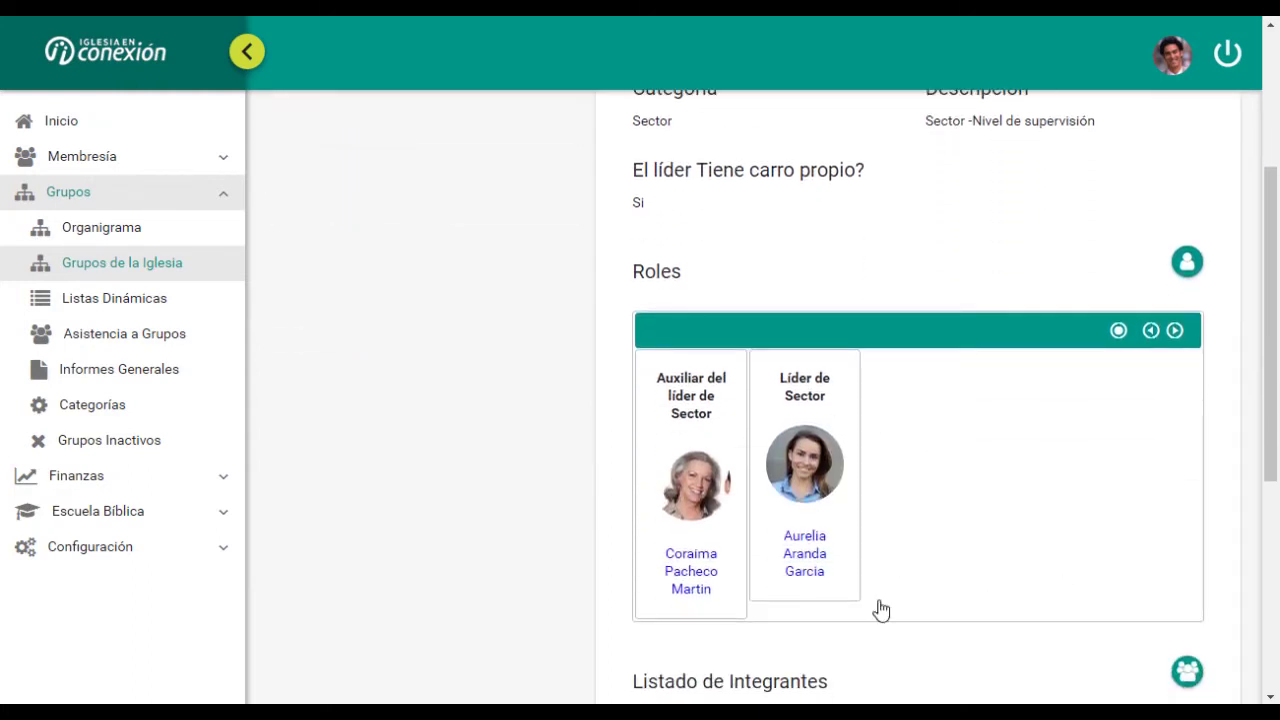
scroll(986, 580, "down", 3)
scroll(986, 580, "up", 3)
scroll(987, 578, "up", 3)
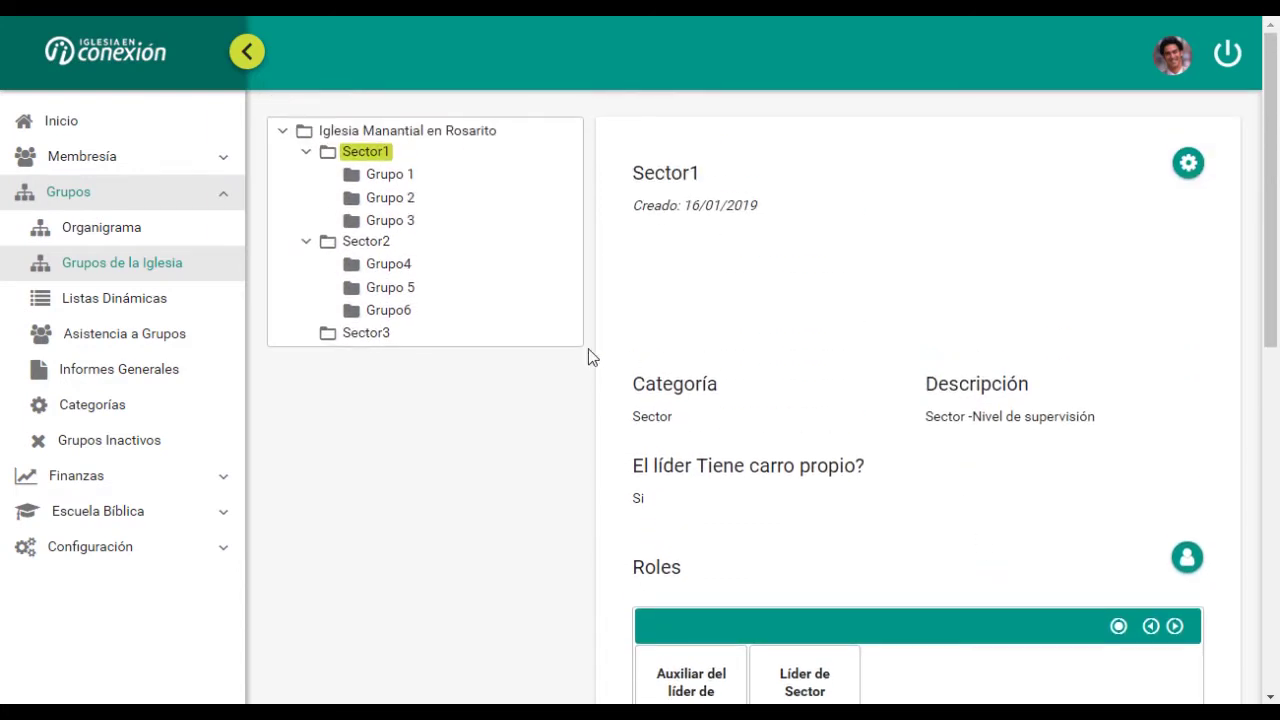
- Add the last person on page 7 of the available people to Sector2 as a new member and save
left_click(378, 243)
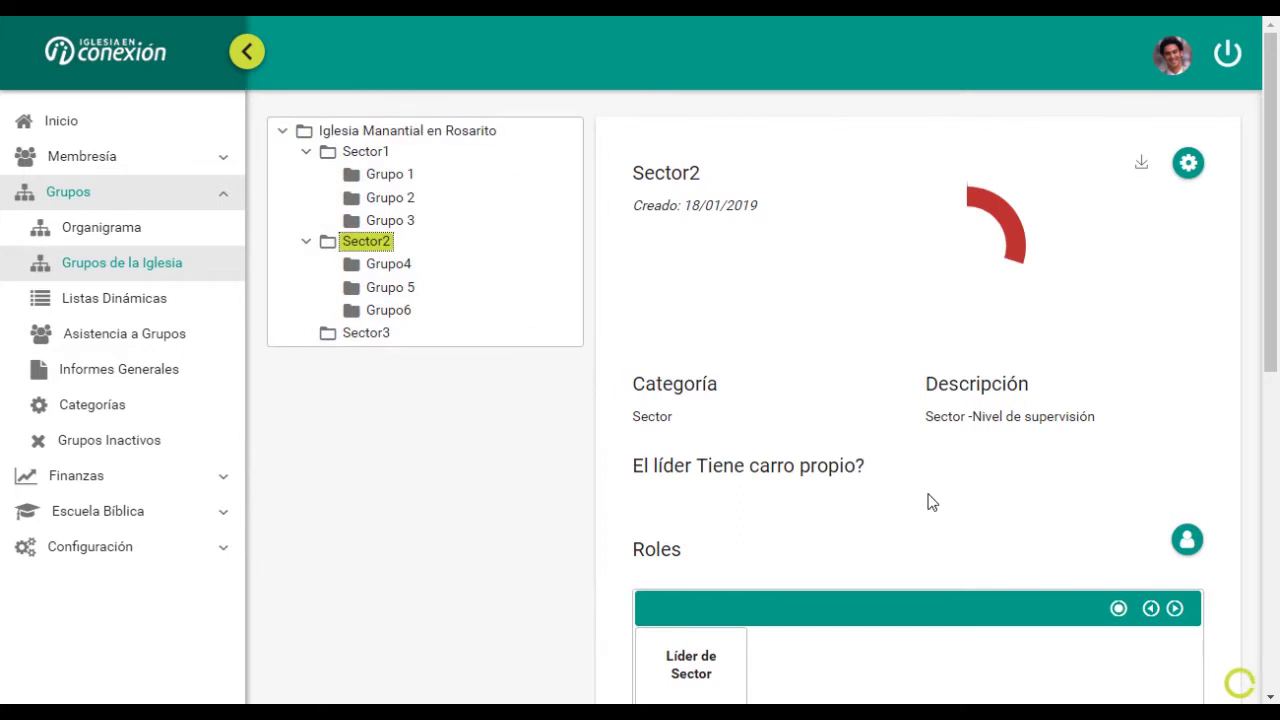
scroll(928, 502, "down", 6)
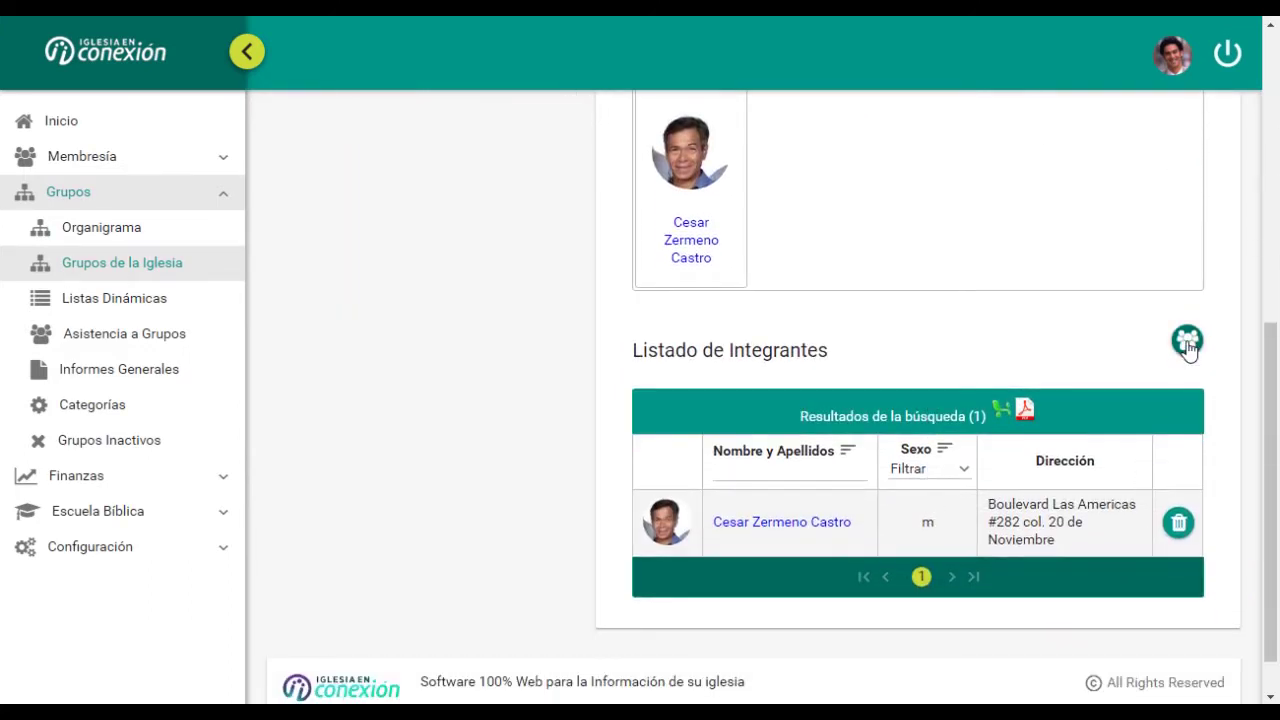
left_click(1187, 341)
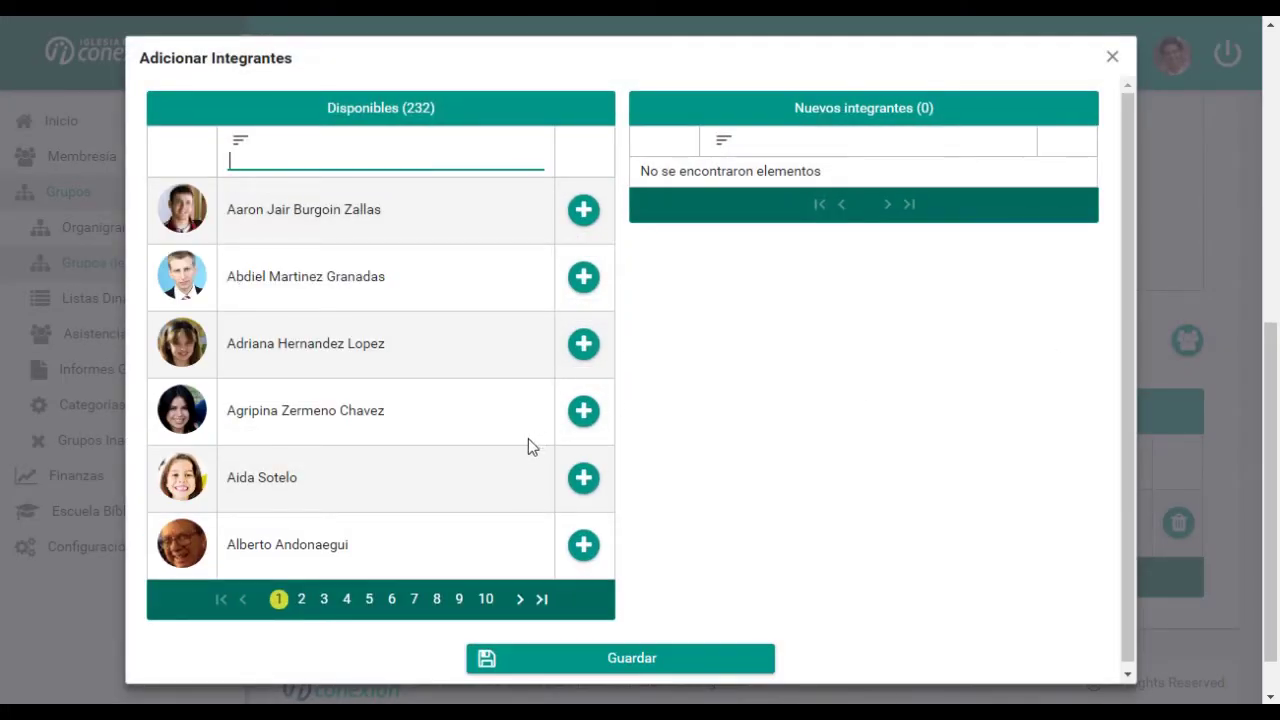
left_click(414, 600)
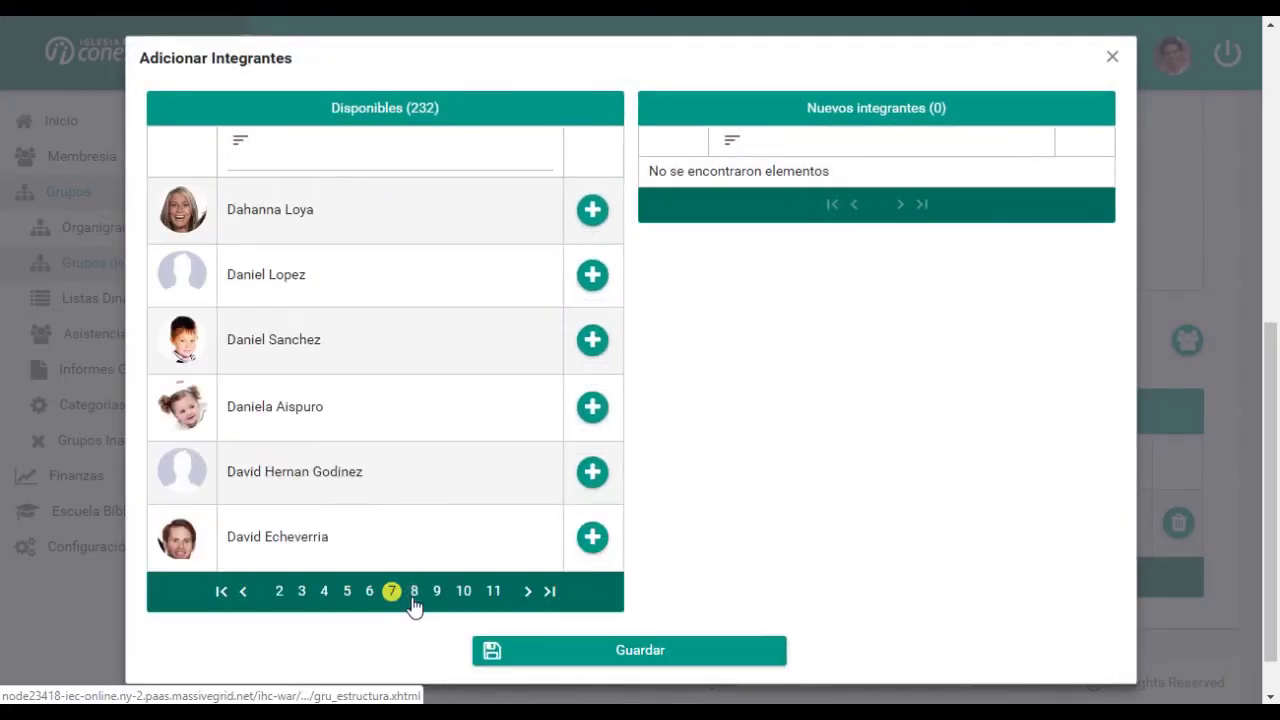
left_click(597, 543)
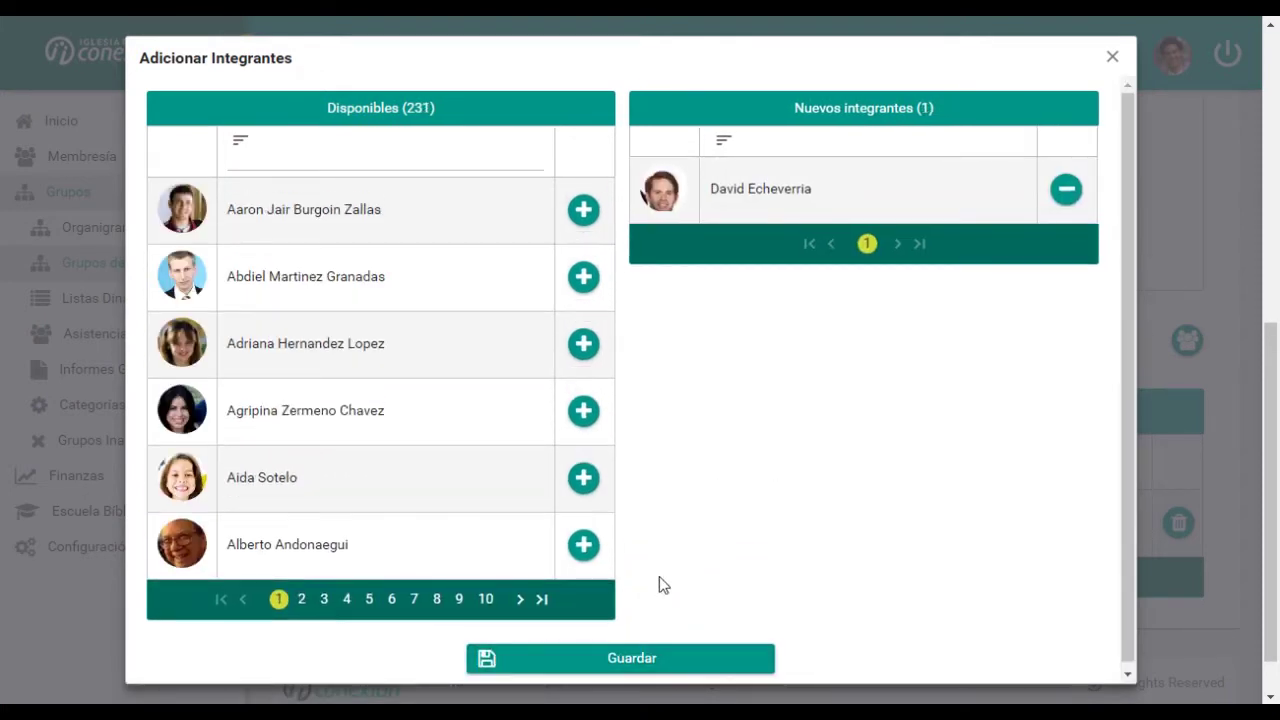
left_click(620, 662)
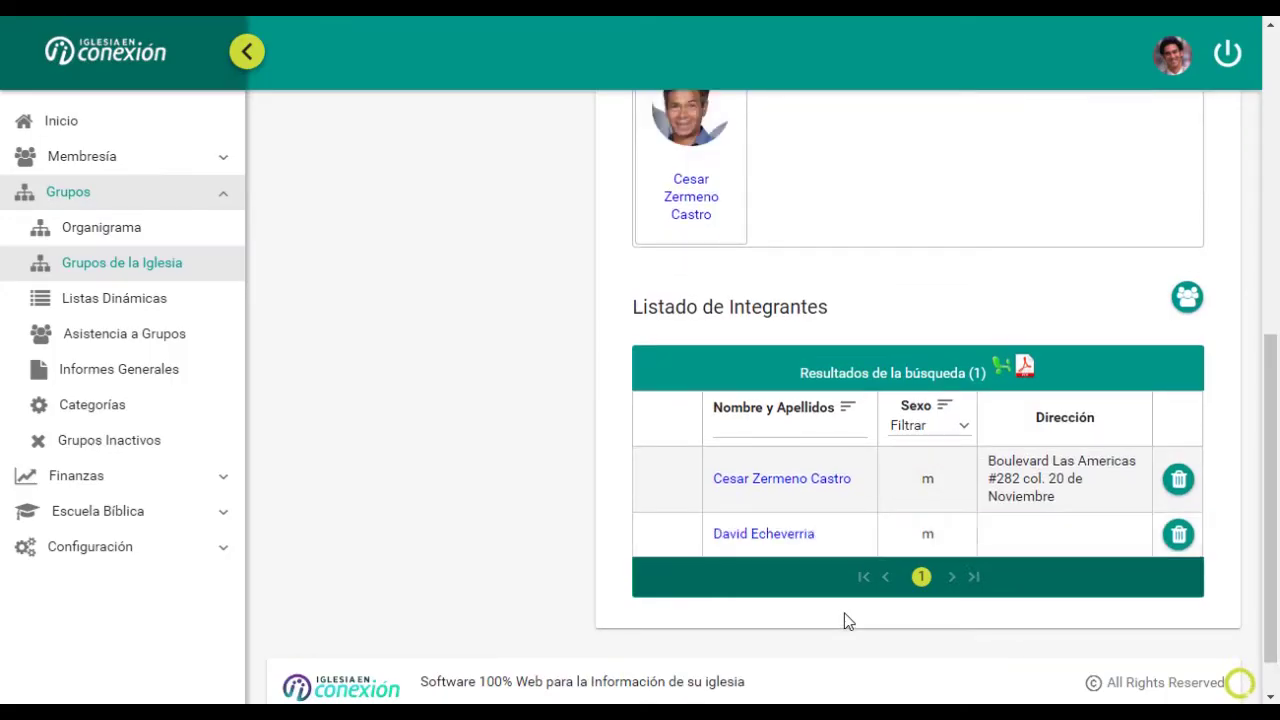
- Give Sector2's newly added member the role Auxiliar del líder de Sector and save
scroll(787, 555, "up", 4)
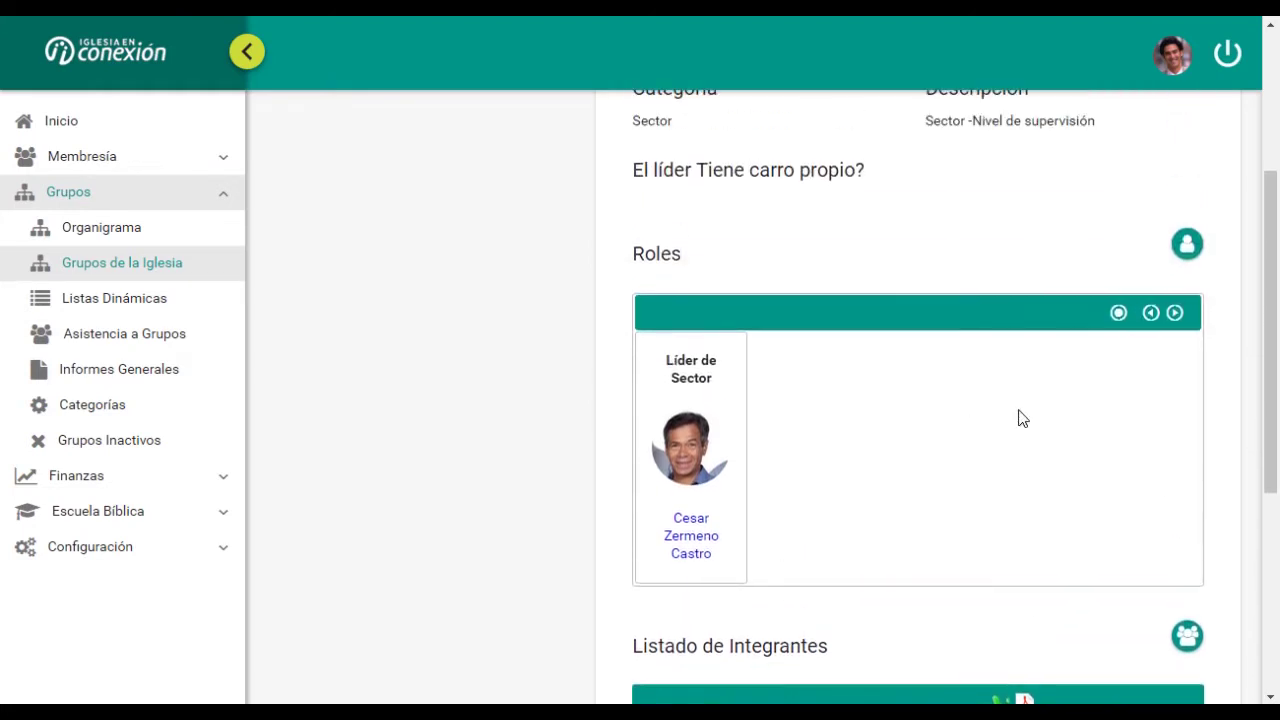
left_click(1188, 246)
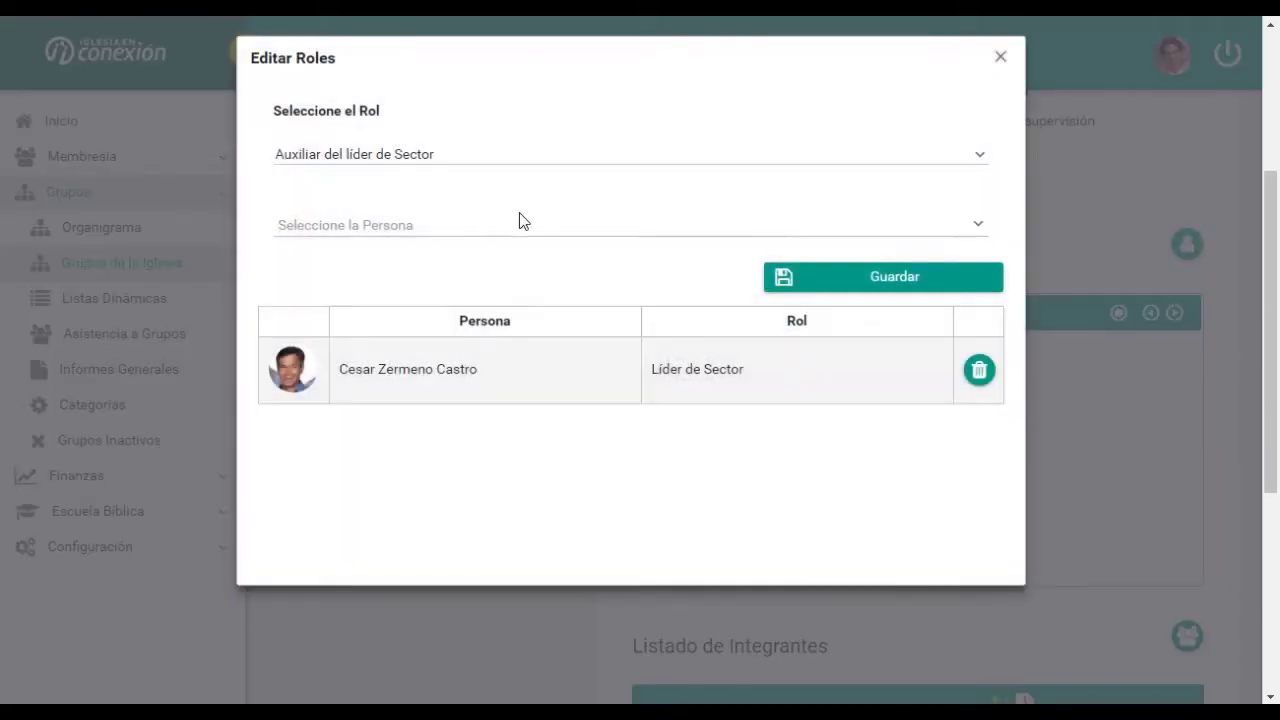
left_click(976, 163)
left_click(366, 216)
left_click(367, 228)
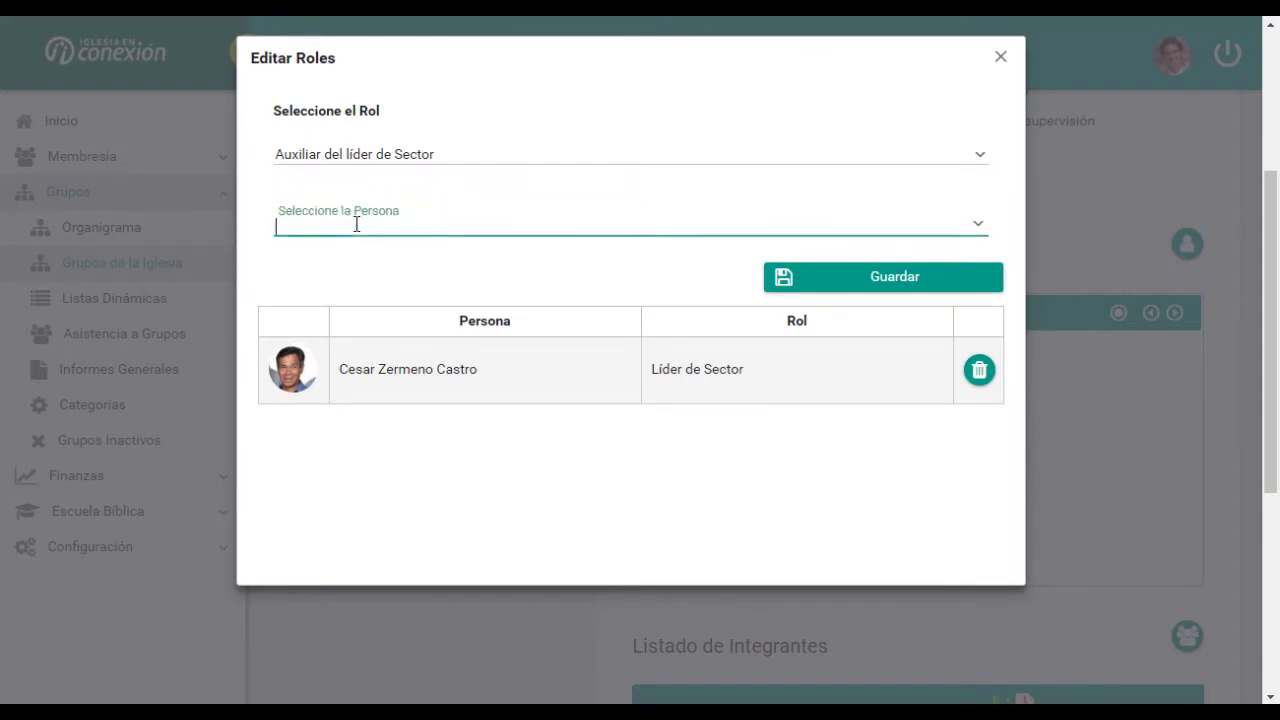
left_click(983, 233)
left_click(530, 369)
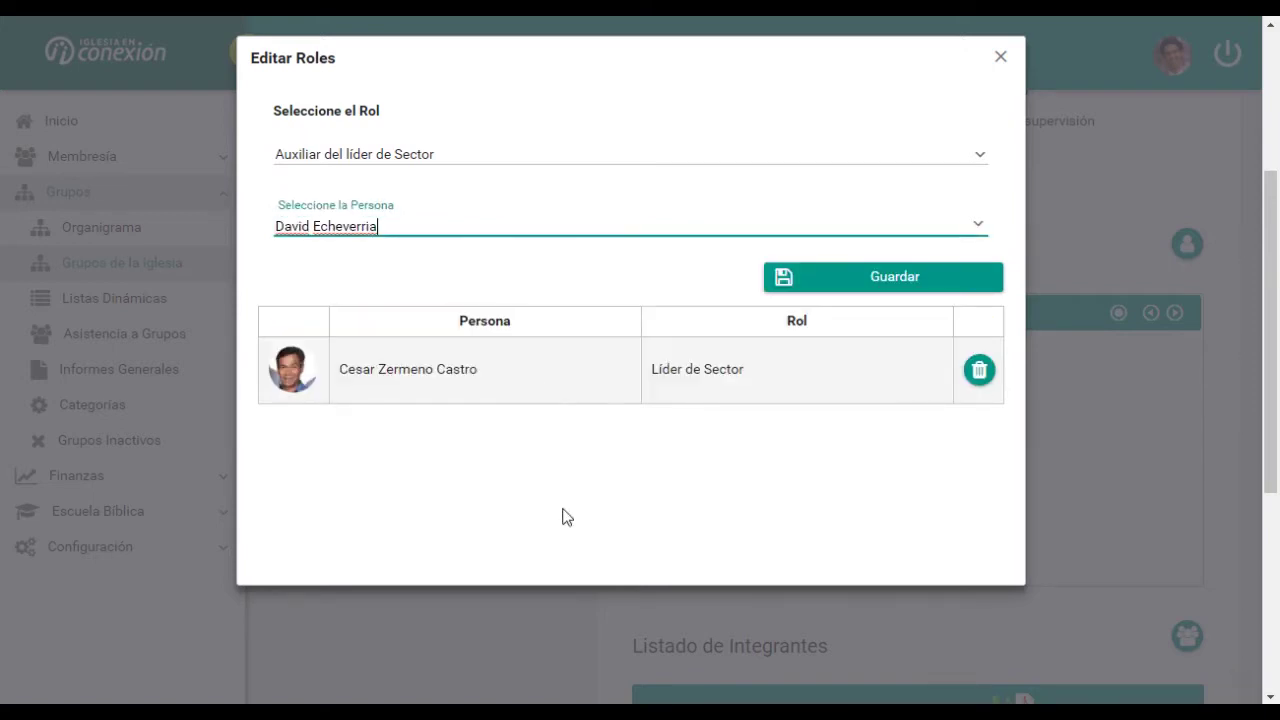
left_click(826, 282)
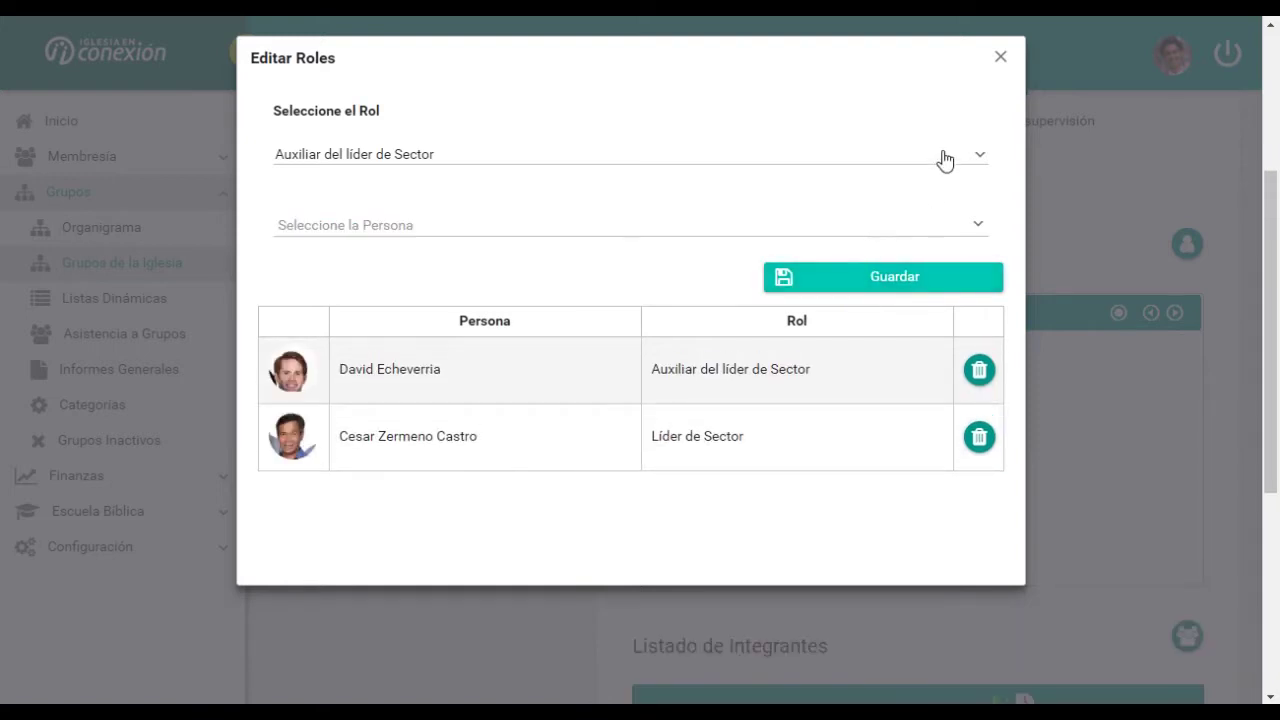
left_click(1000, 58)
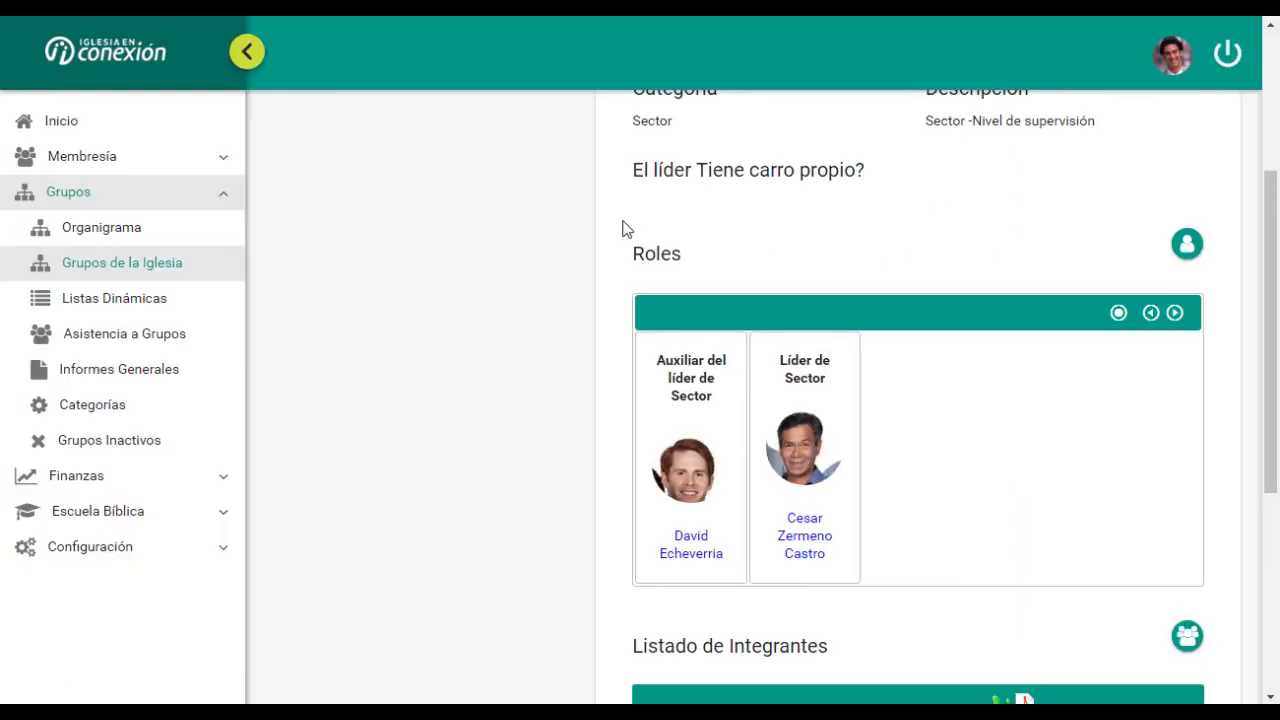
- Examine Sector3's member list, assigned roles, category and description
scroll(394, 312, "up", 3)
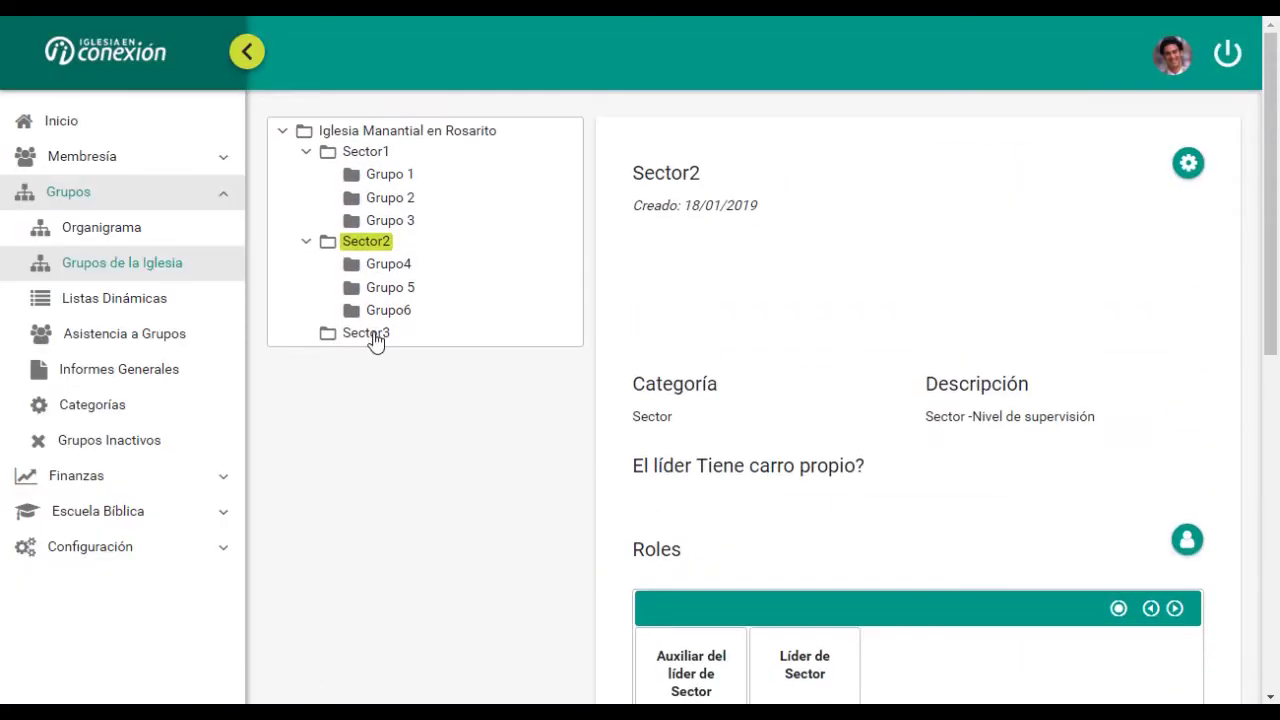
left_click(372, 336)
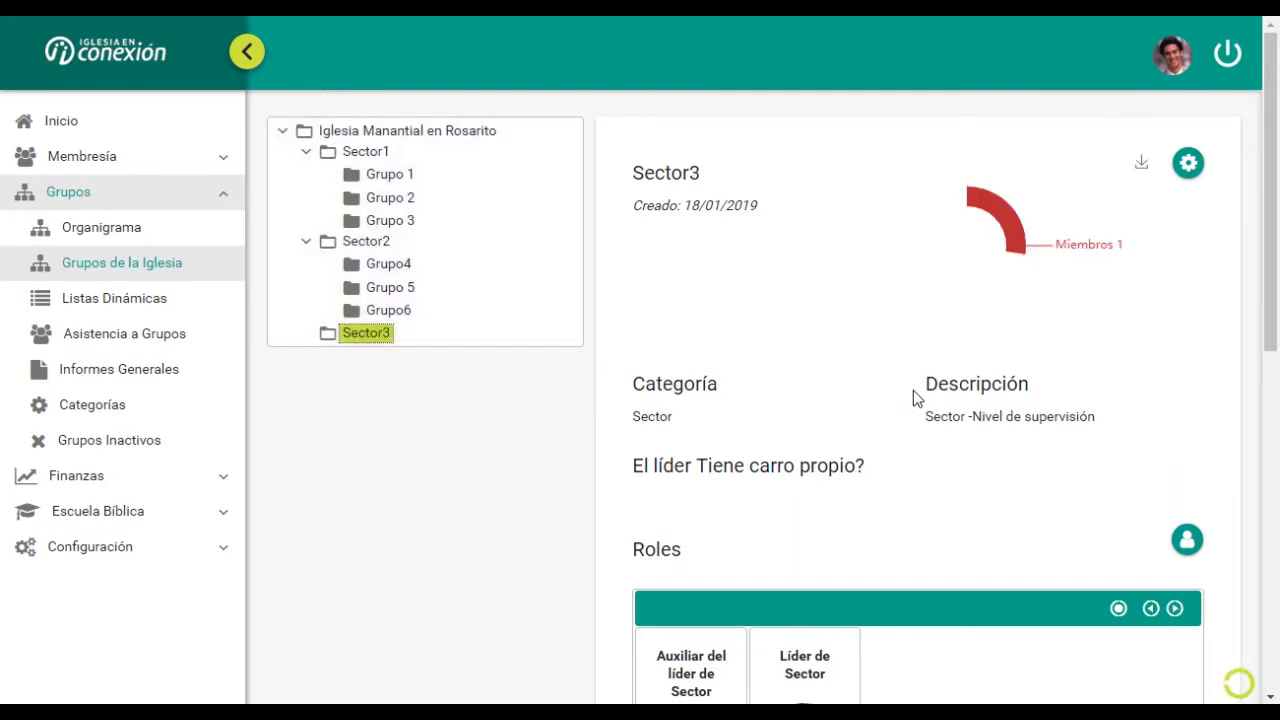
scroll(913, 390, "down", 5)
scroll(910, 412, "down", 2)
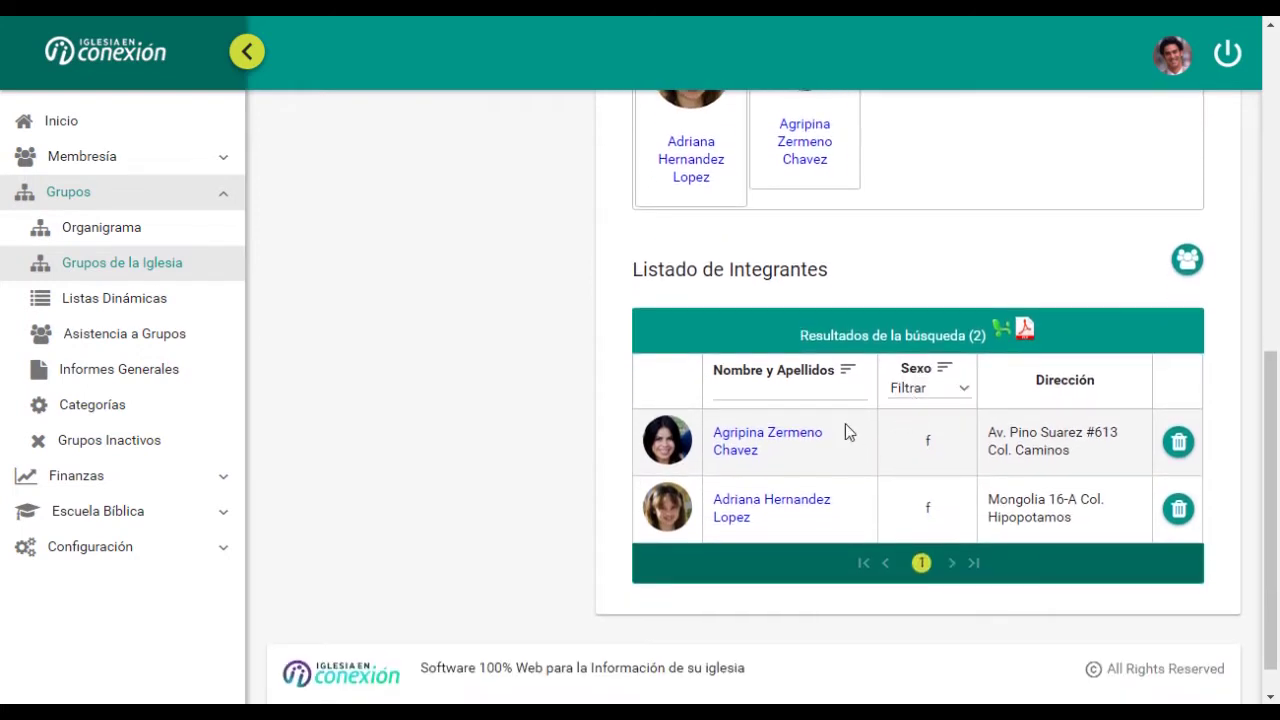
scroll(800, 495, "up", 3)
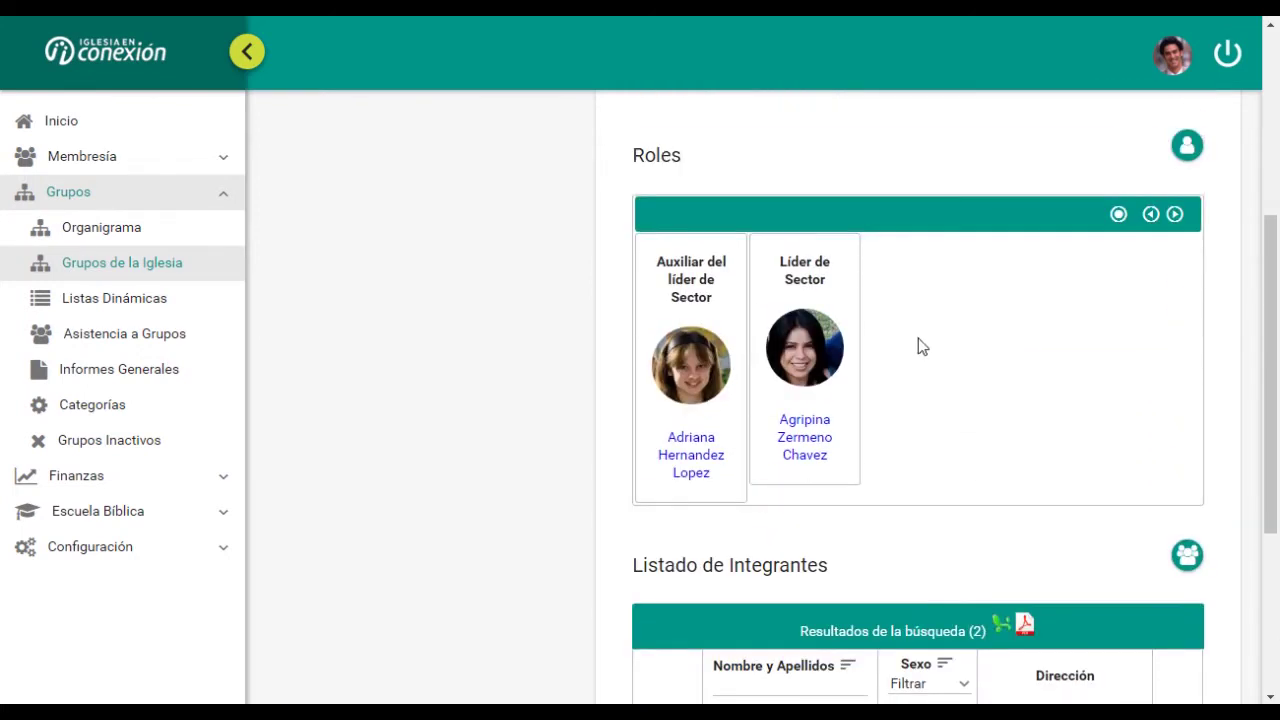
scroll(952, 366, "up", 2)
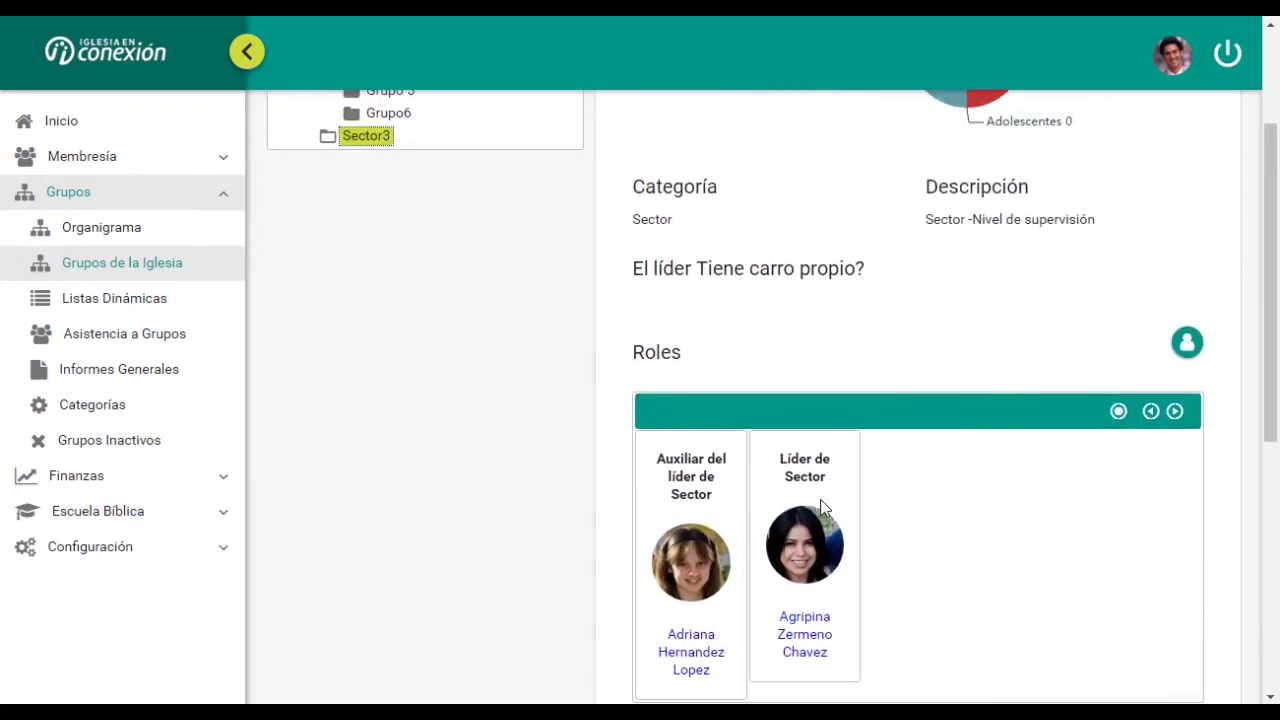
scroll(993, 512, "up", 2)
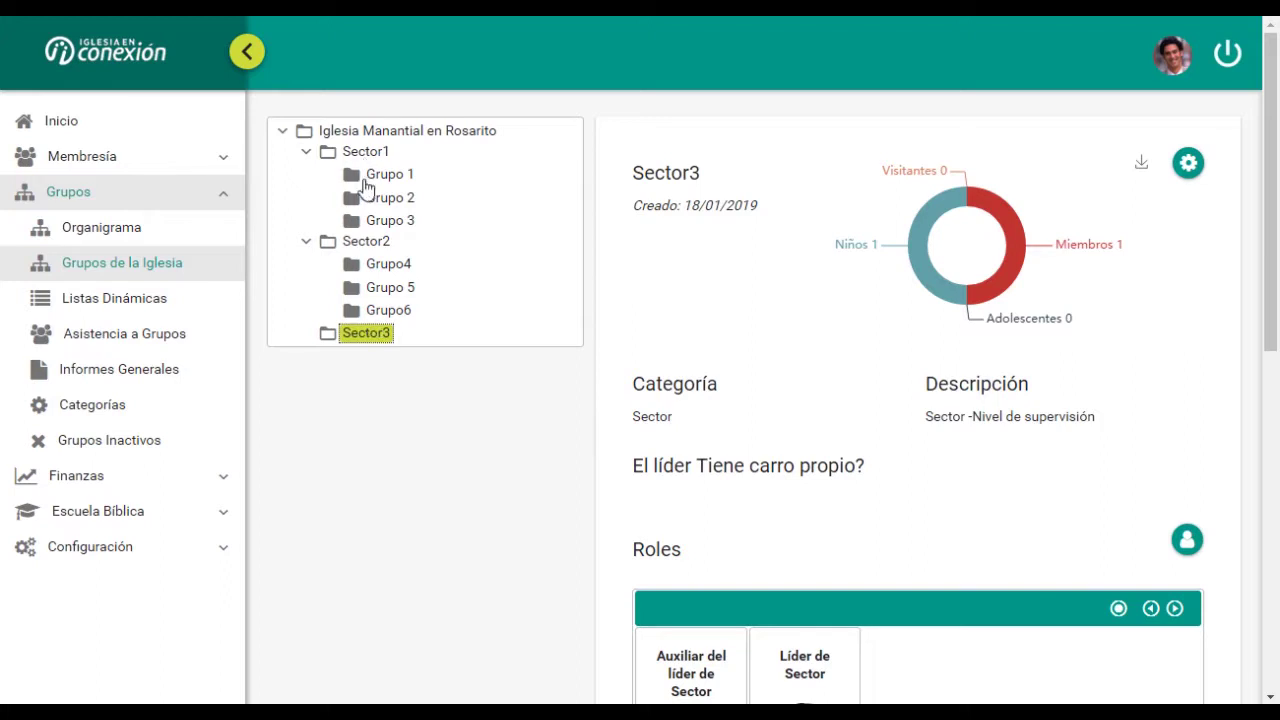
- Look at the group management options for Sector2, the root church Iglesia Manantial en Rosarito and Sector3
left_click(367, 242)
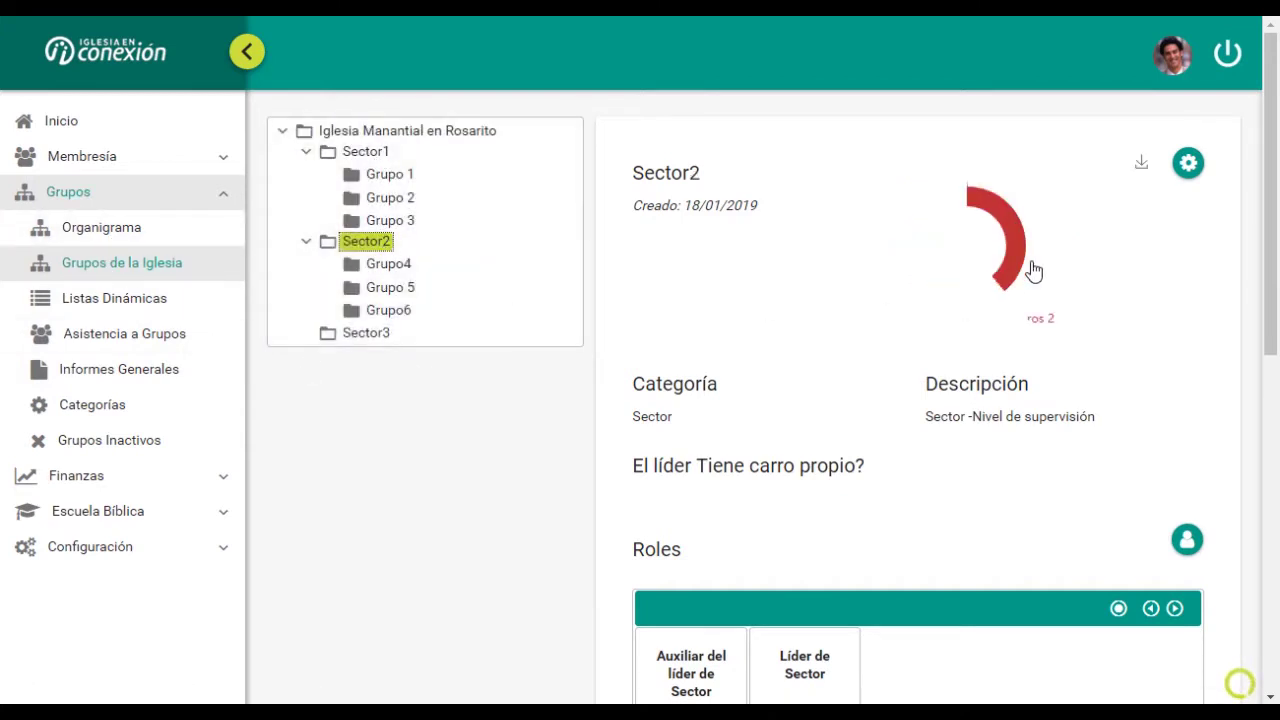
left_click(1188, 166)
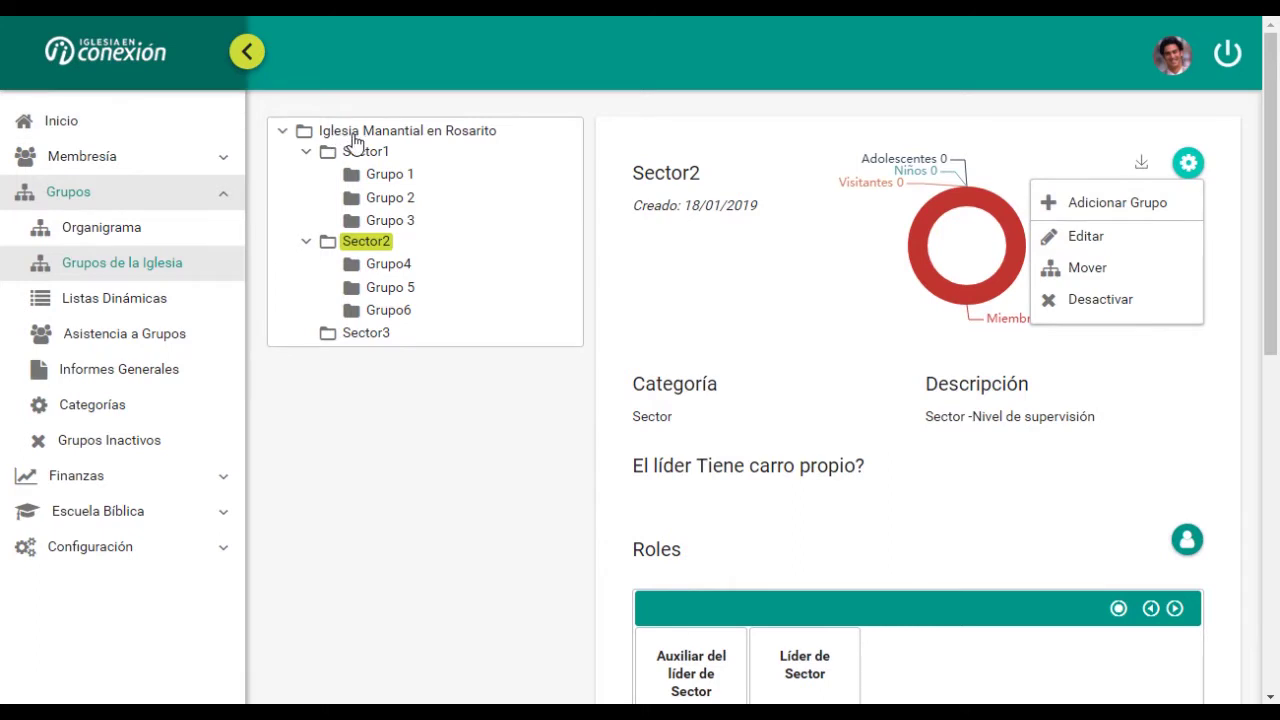
left_click(378, 131)
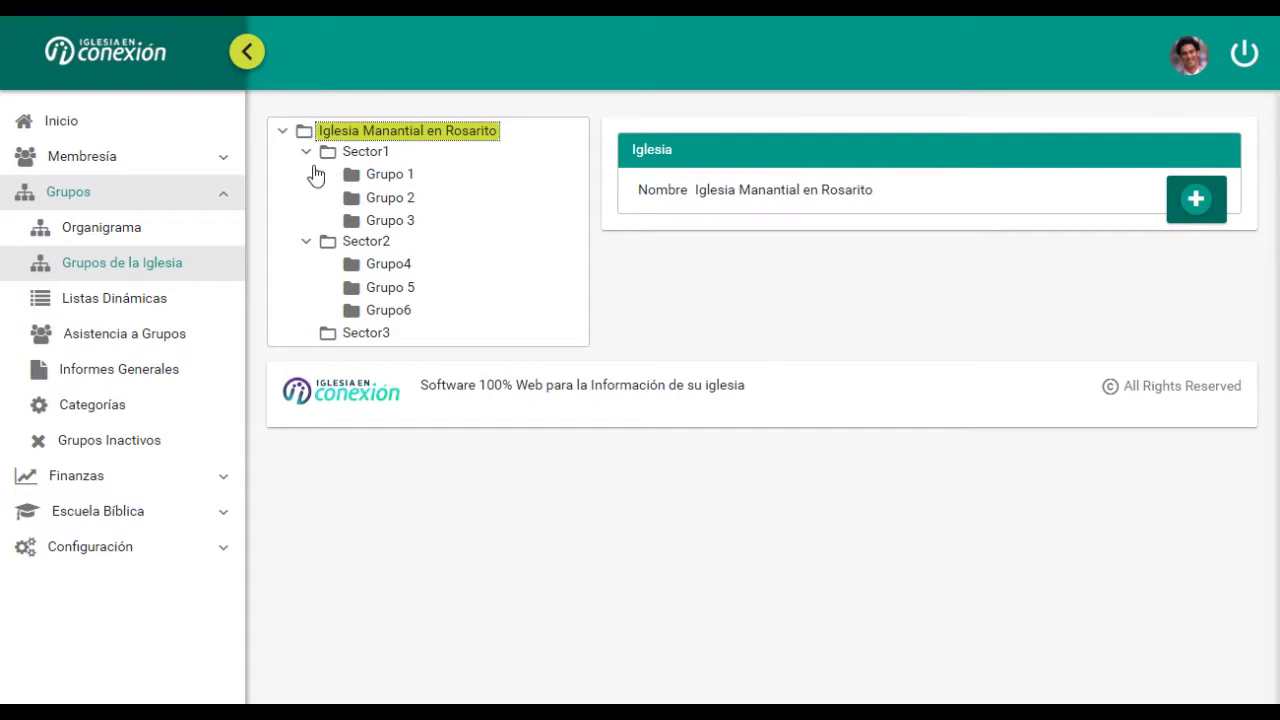
left_click(363, 340)
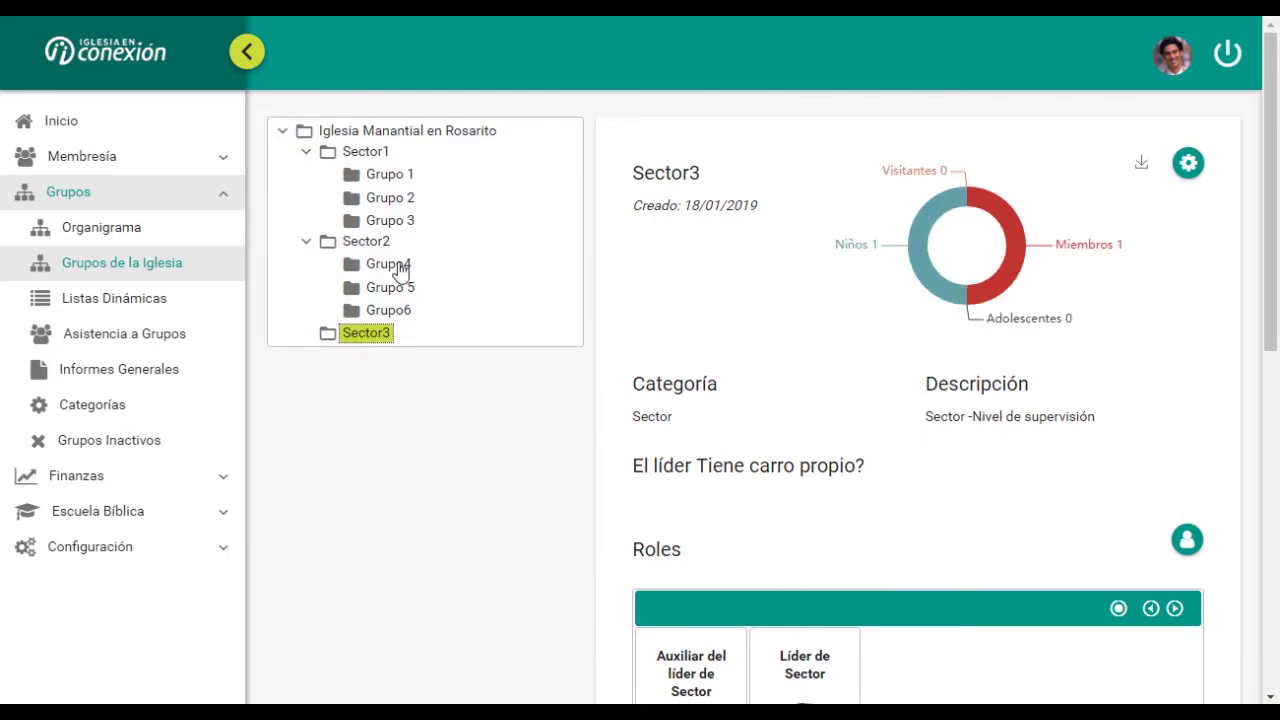
left_click(1189, 166)
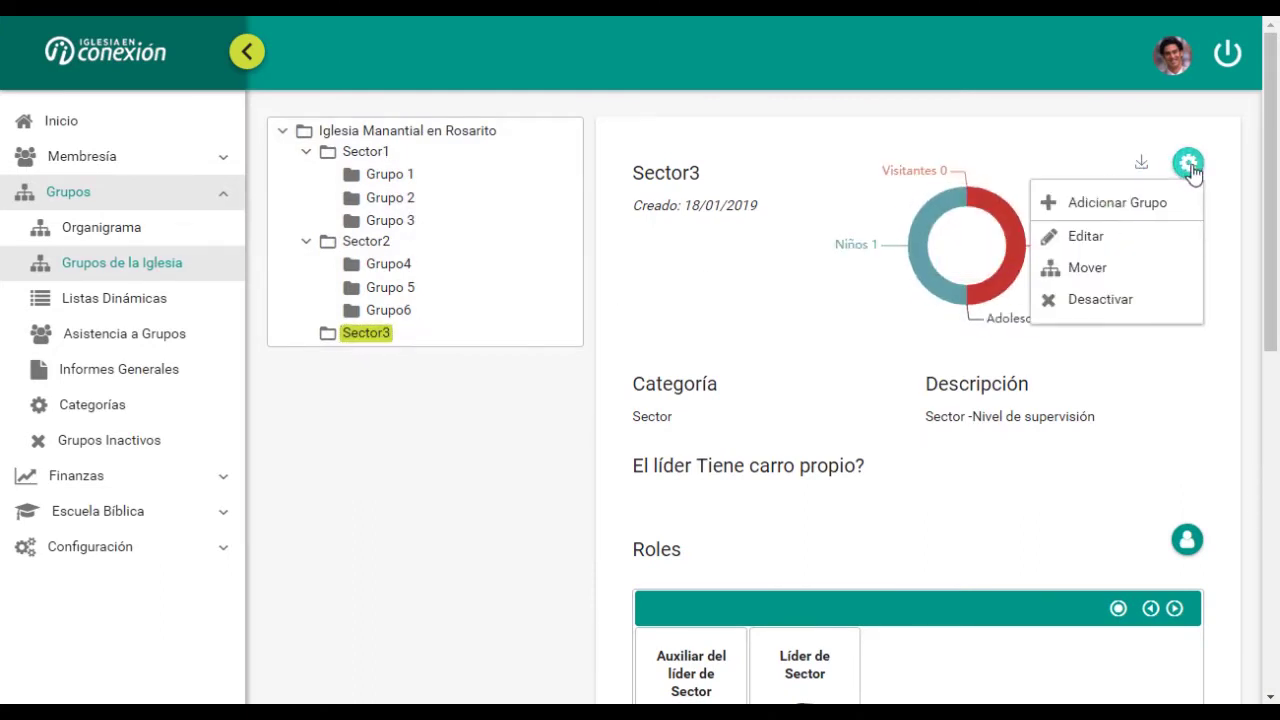
- Create a Grupo Celular named Grupo7 under Sector3 with the description "Grupo 7 de la iglesia" and save it
left_click(1117, 204)
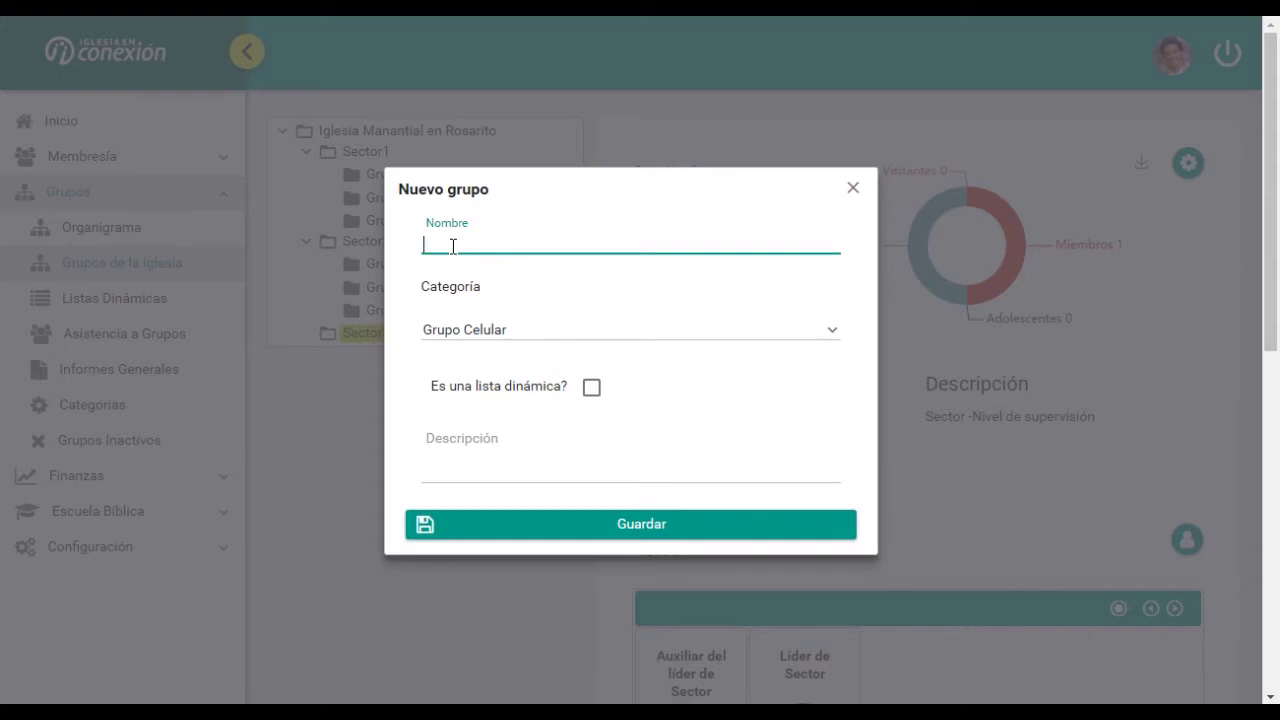
type("Grupo7")
left_click(446, 443)
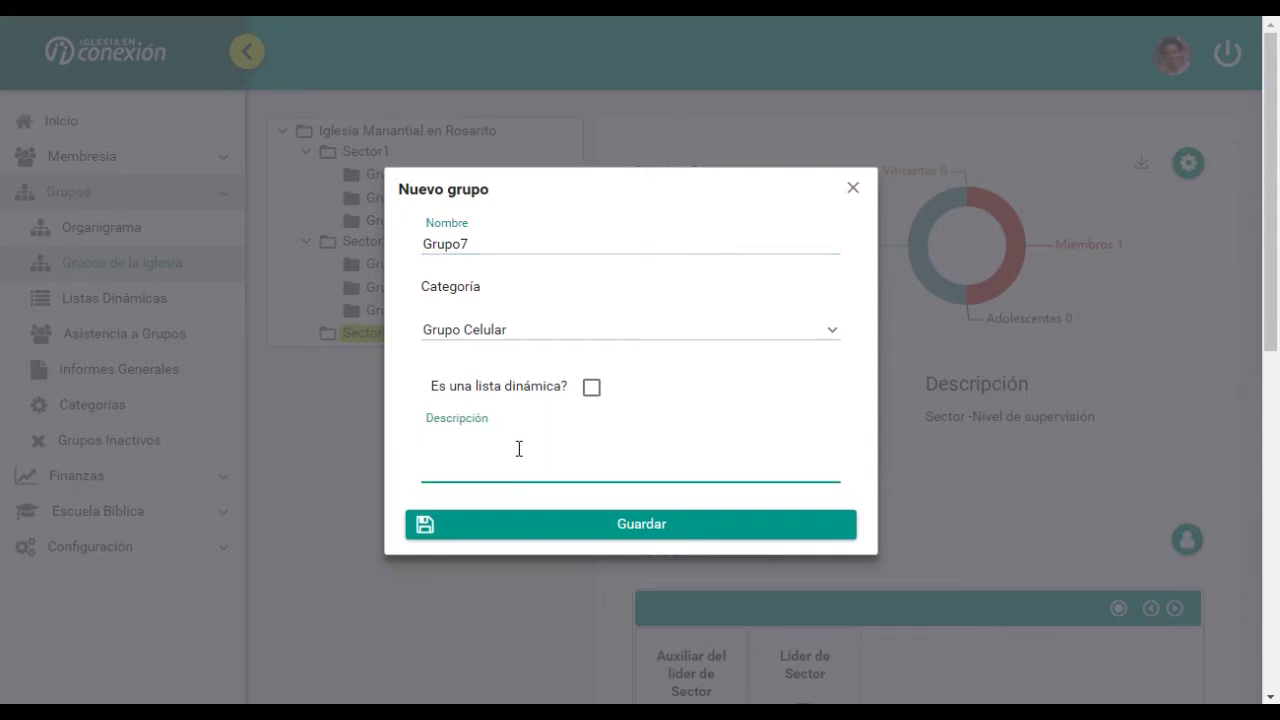
type("Grupo 7 de la iglesia")
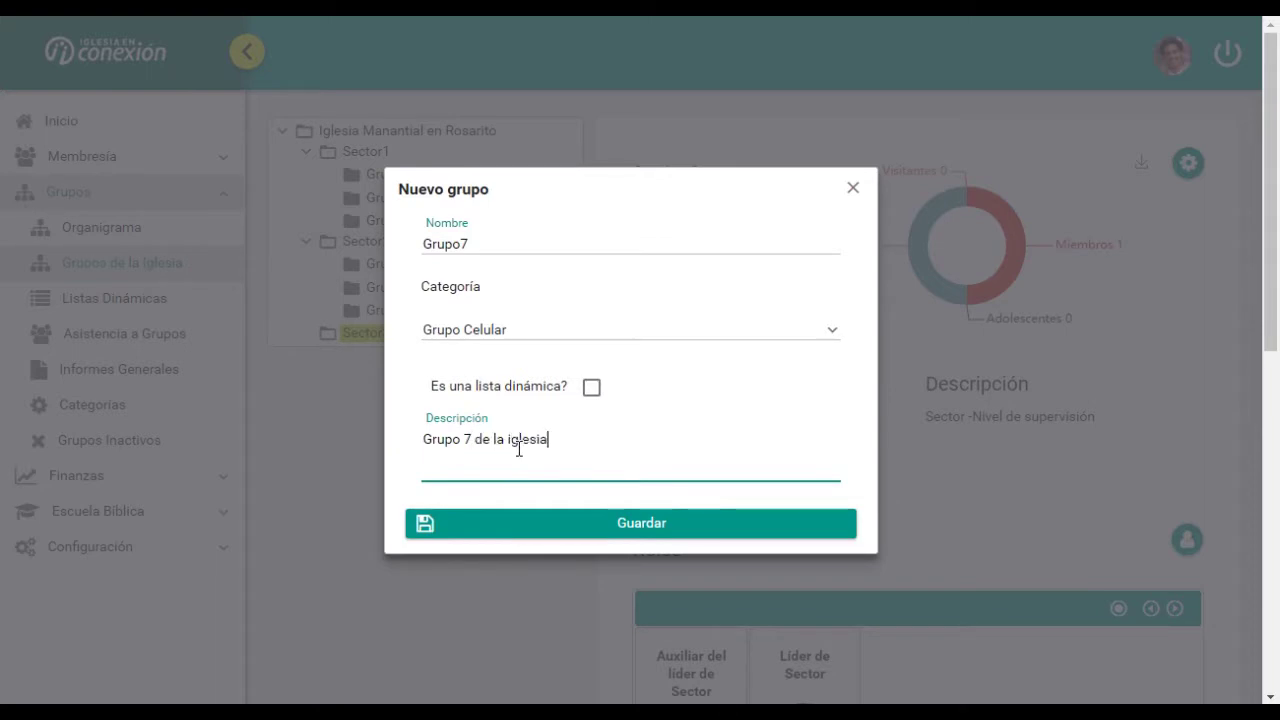
left_click(524, 521)
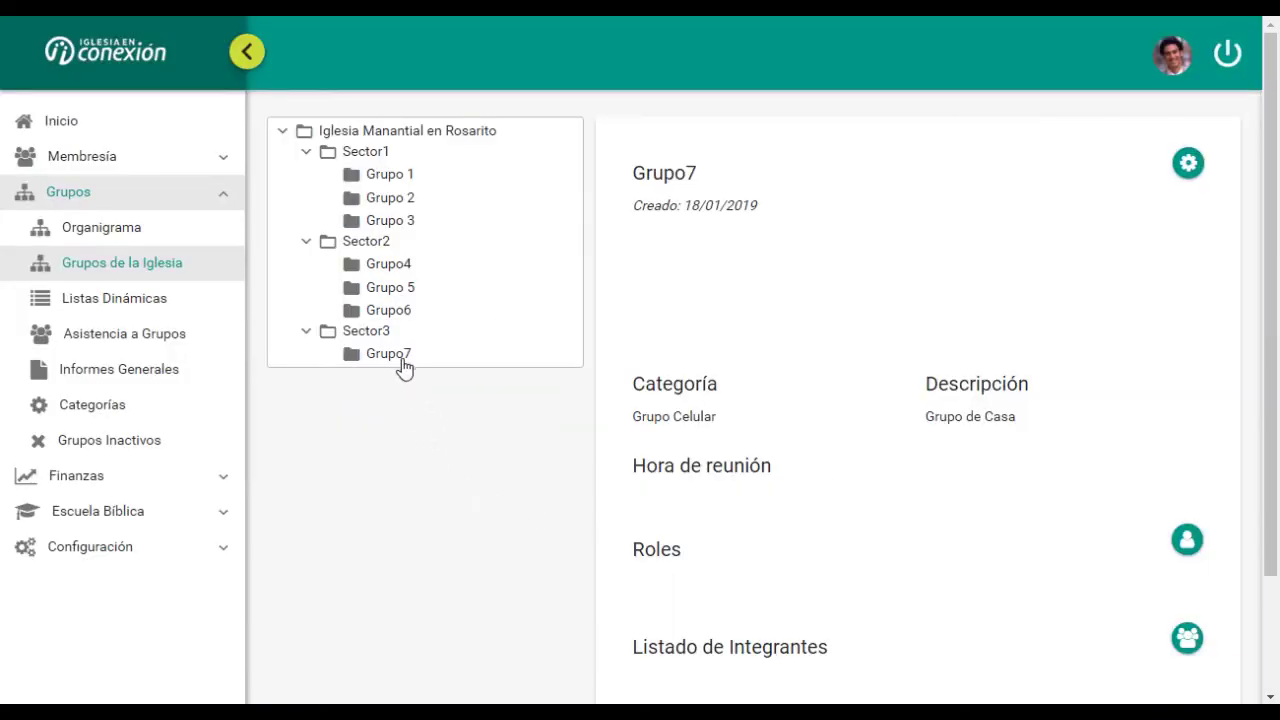
- Select the fourth available person on page 4 and the fifth on page 8 as new members of Grupo7
scroll(871, 326, "down", 1)
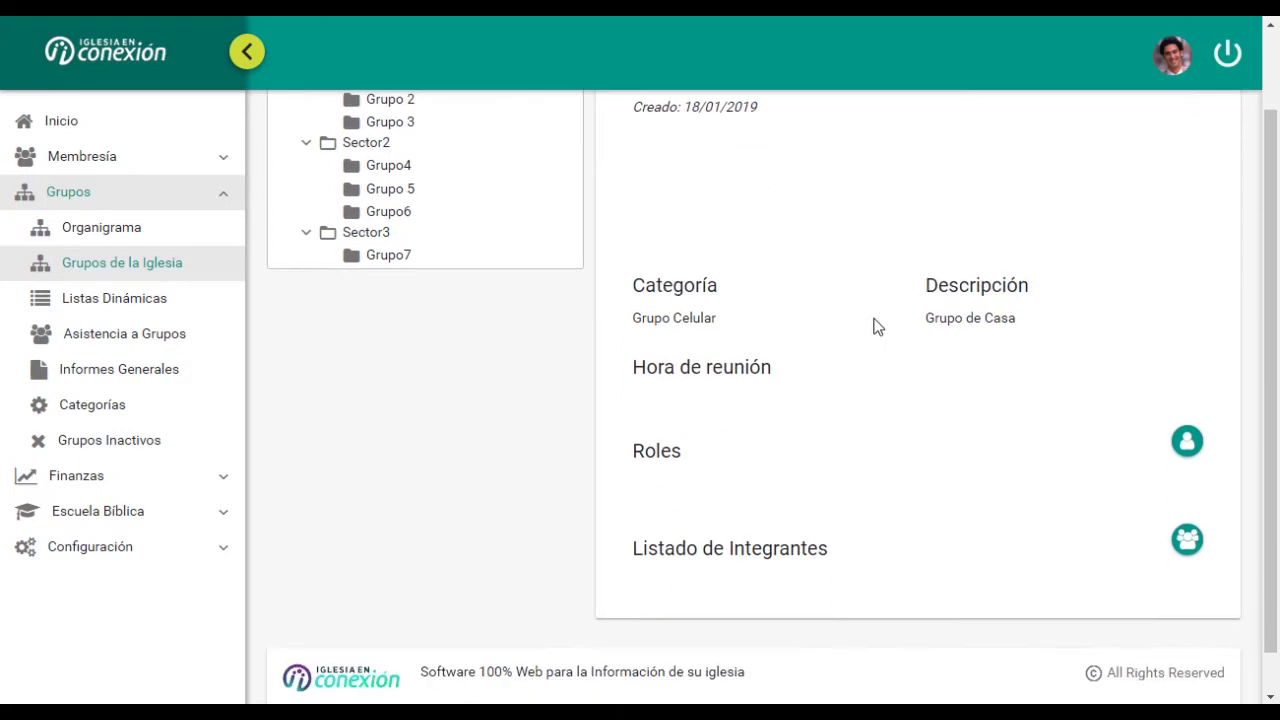
scroll(875, 327, "up", 1)
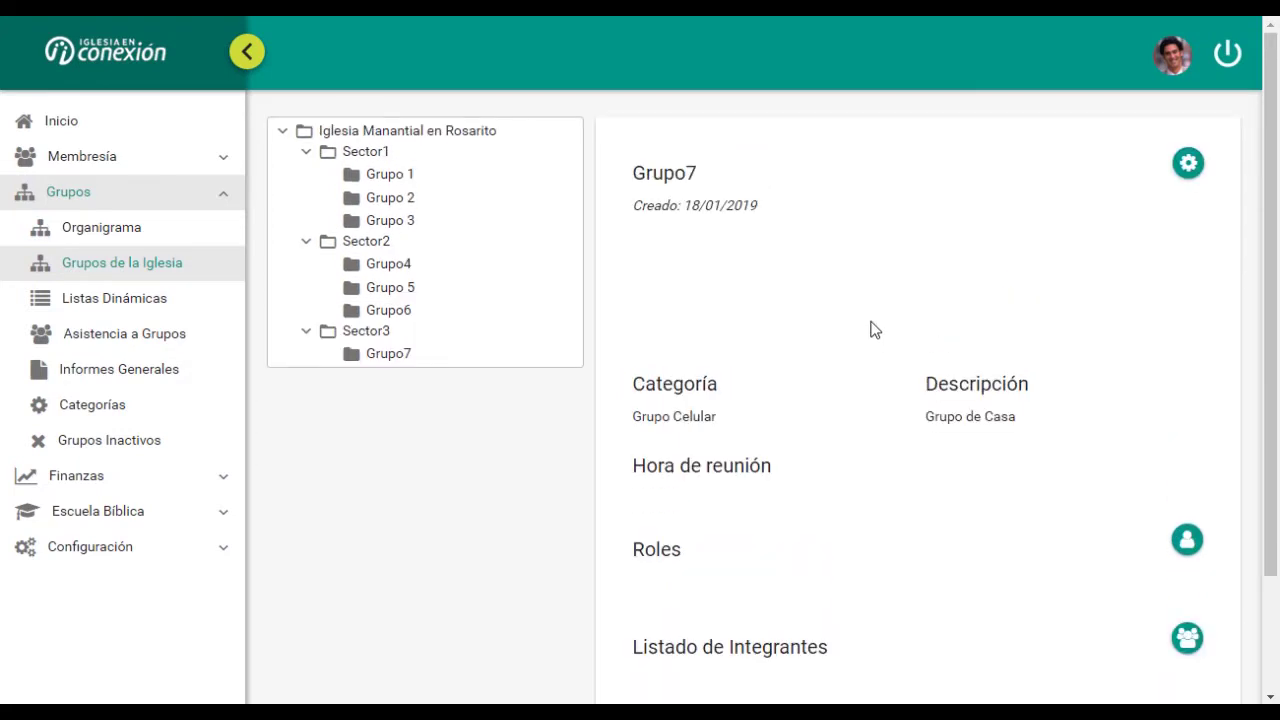
scroll(875, 330, "down", 1)
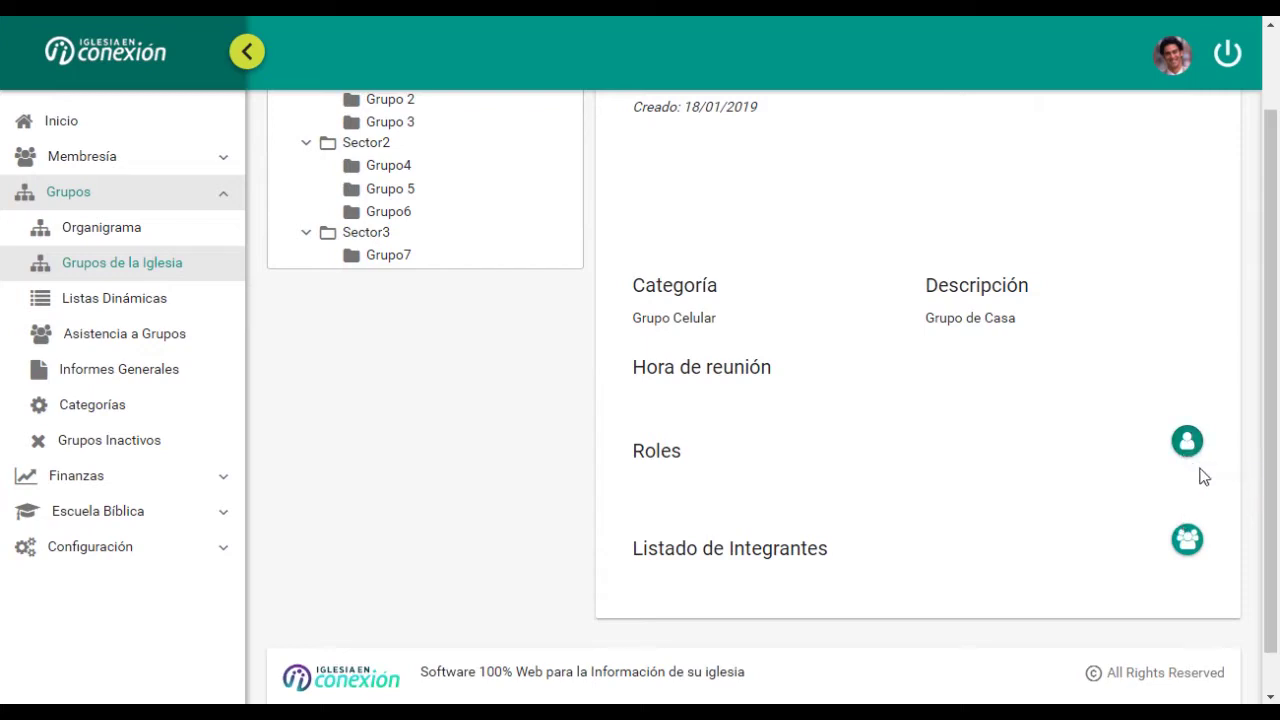
left_click(1187, 541)
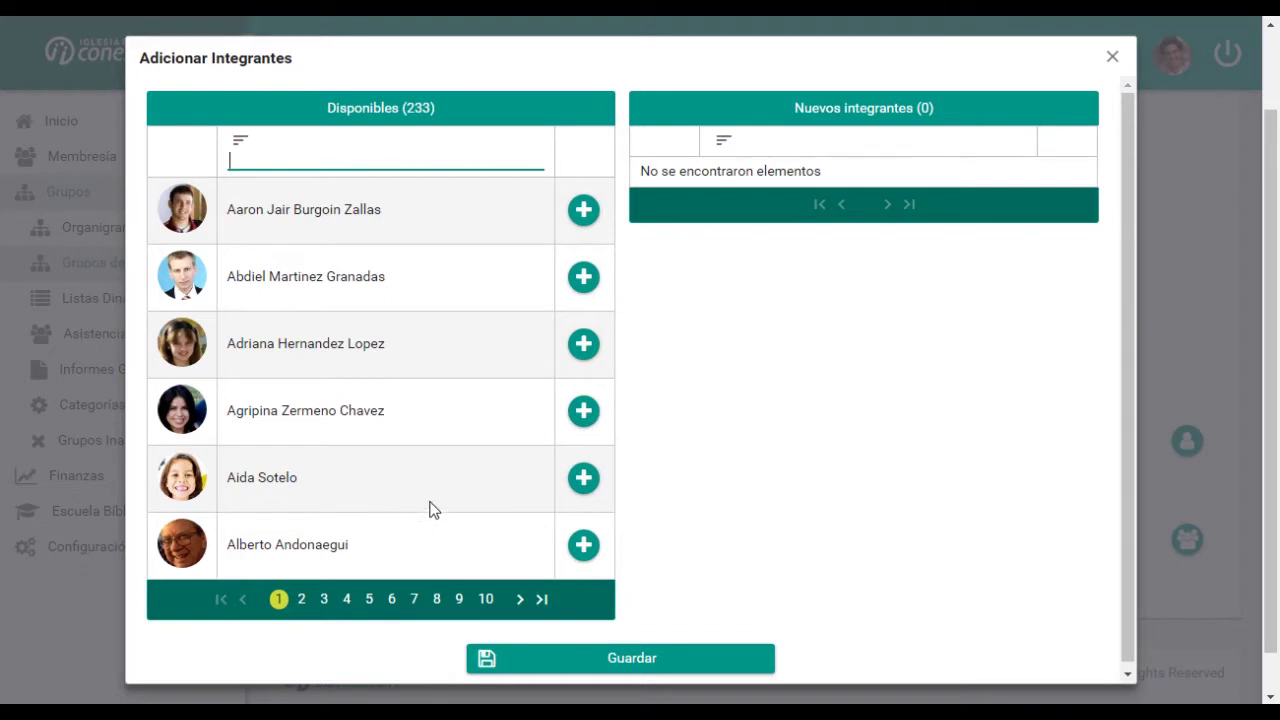
left_click(346, 600)
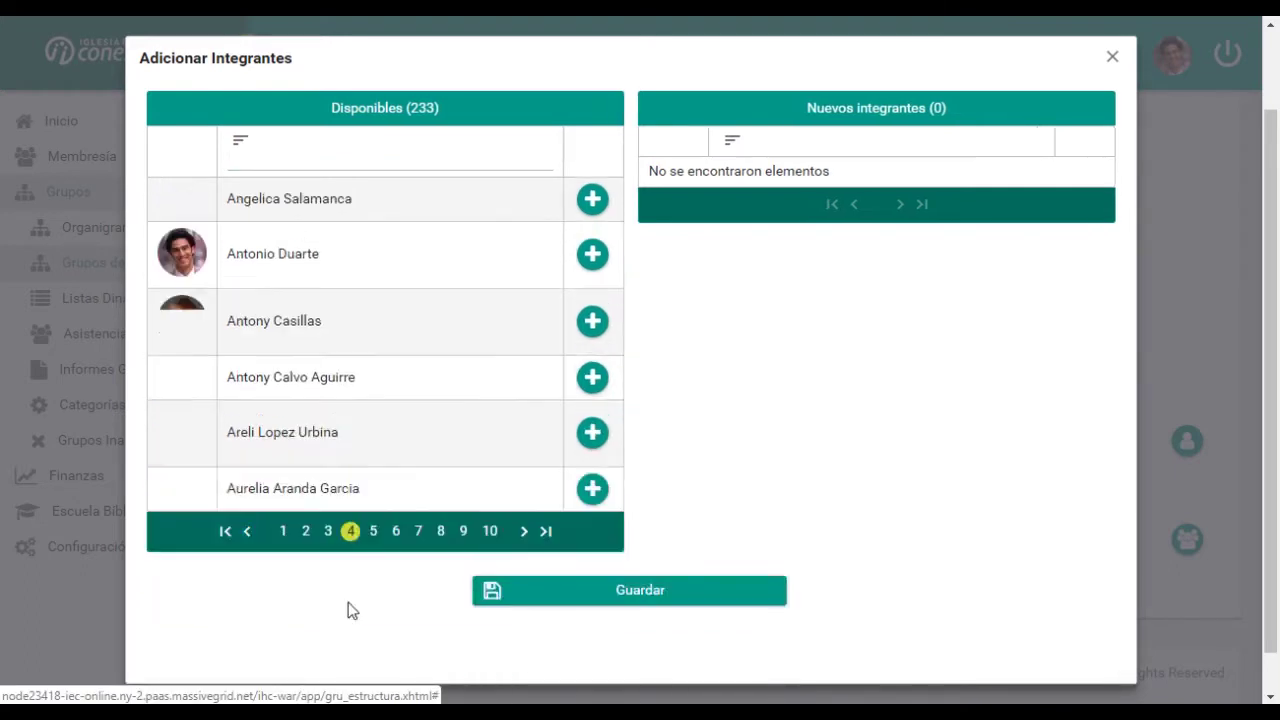
left_click(585, 414)
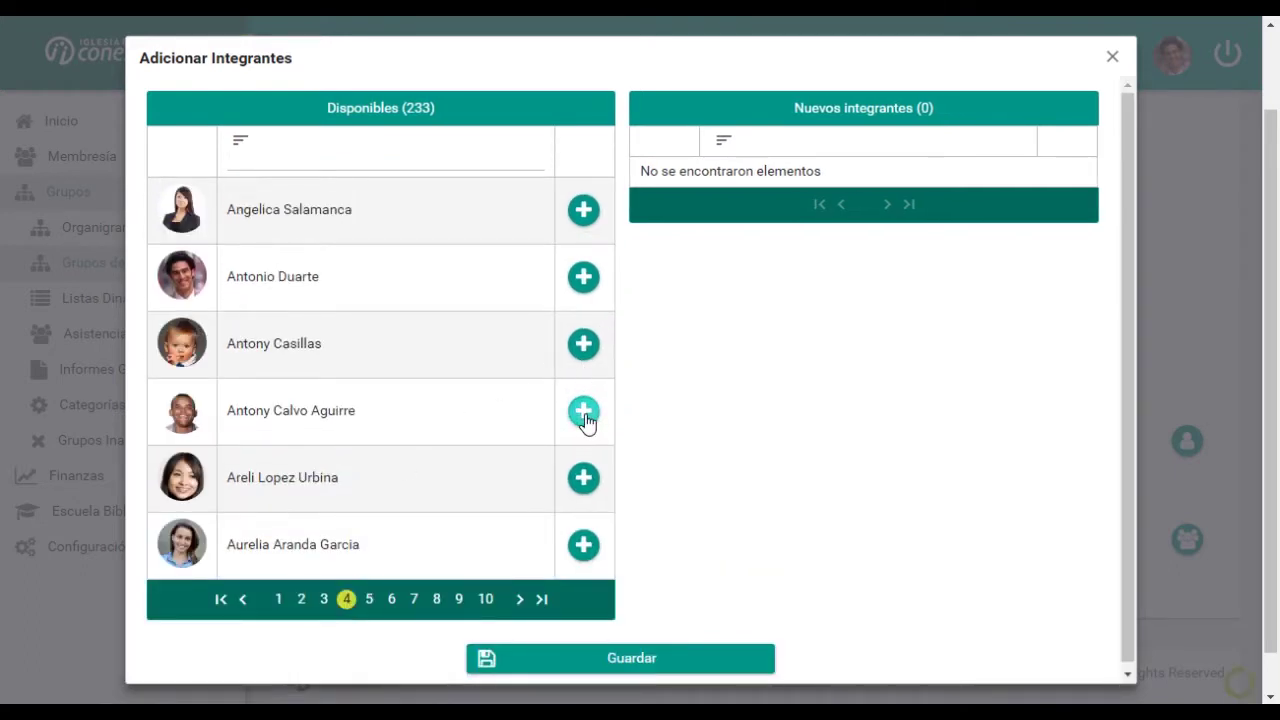
left_click(436, 600)
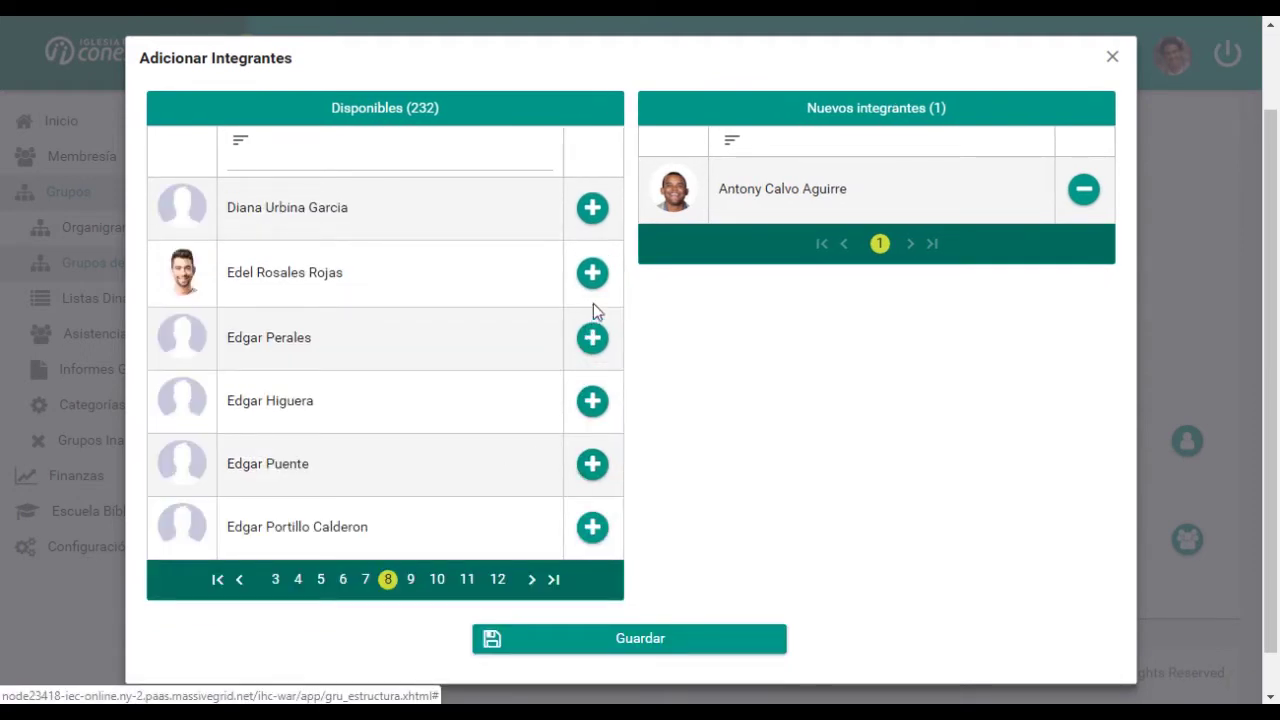
left_click(592, 464)
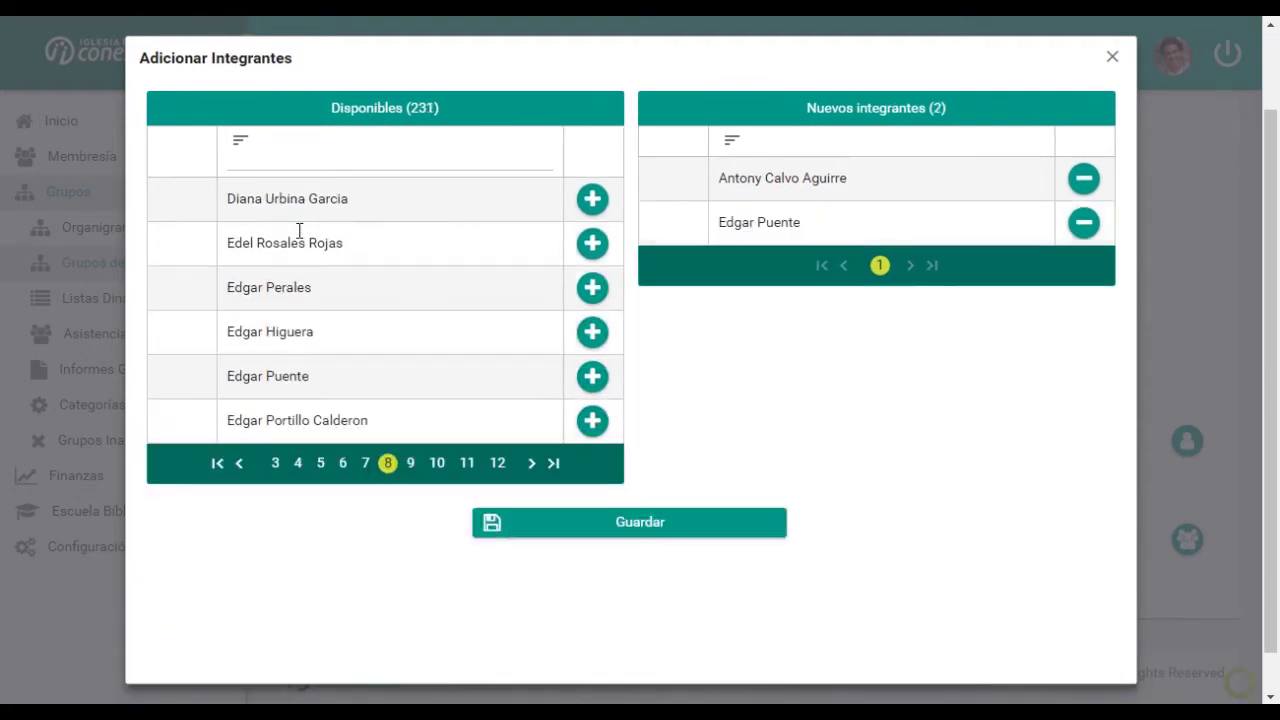
- Filter the available people by "ju" and add the first match, and by "za" and add the third match
left_click(261, 163)
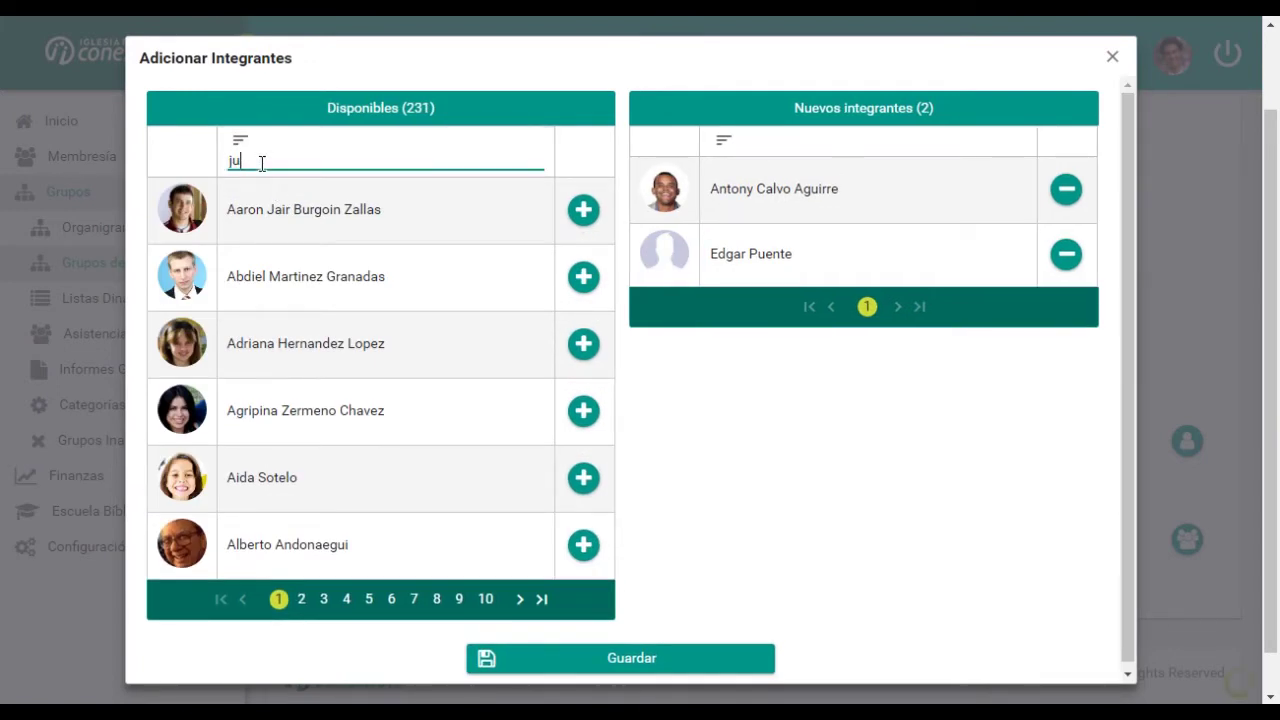
left_click(588, 210)
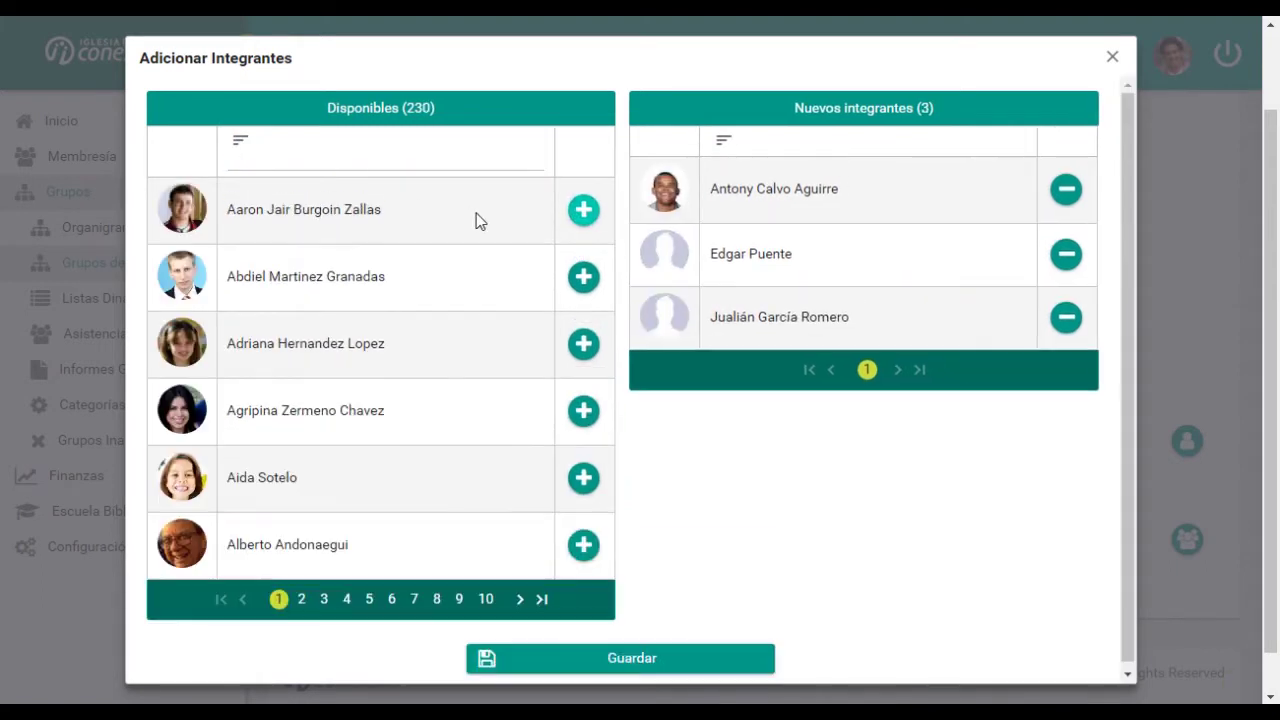
left_click(331, 163)
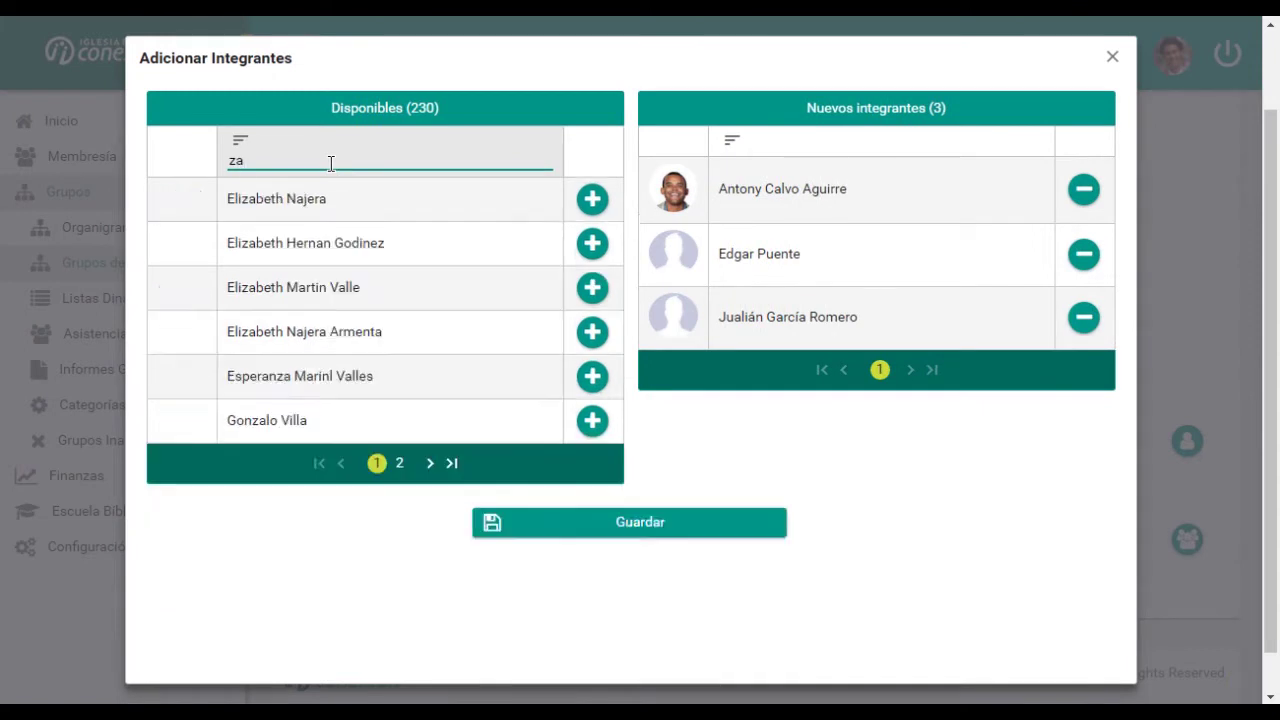
left_click(593, 334)
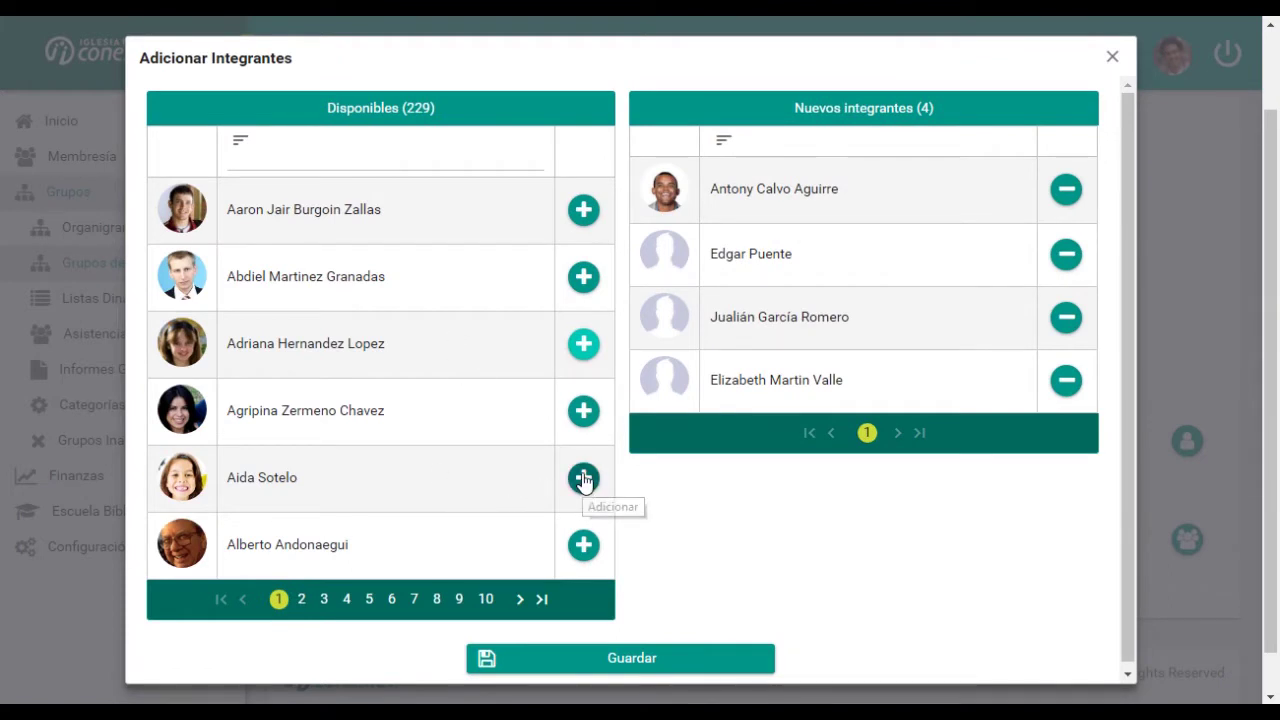
- Filter the available people by "li", add the fifth match and save Grupo7's new members
left_click(361, 161)
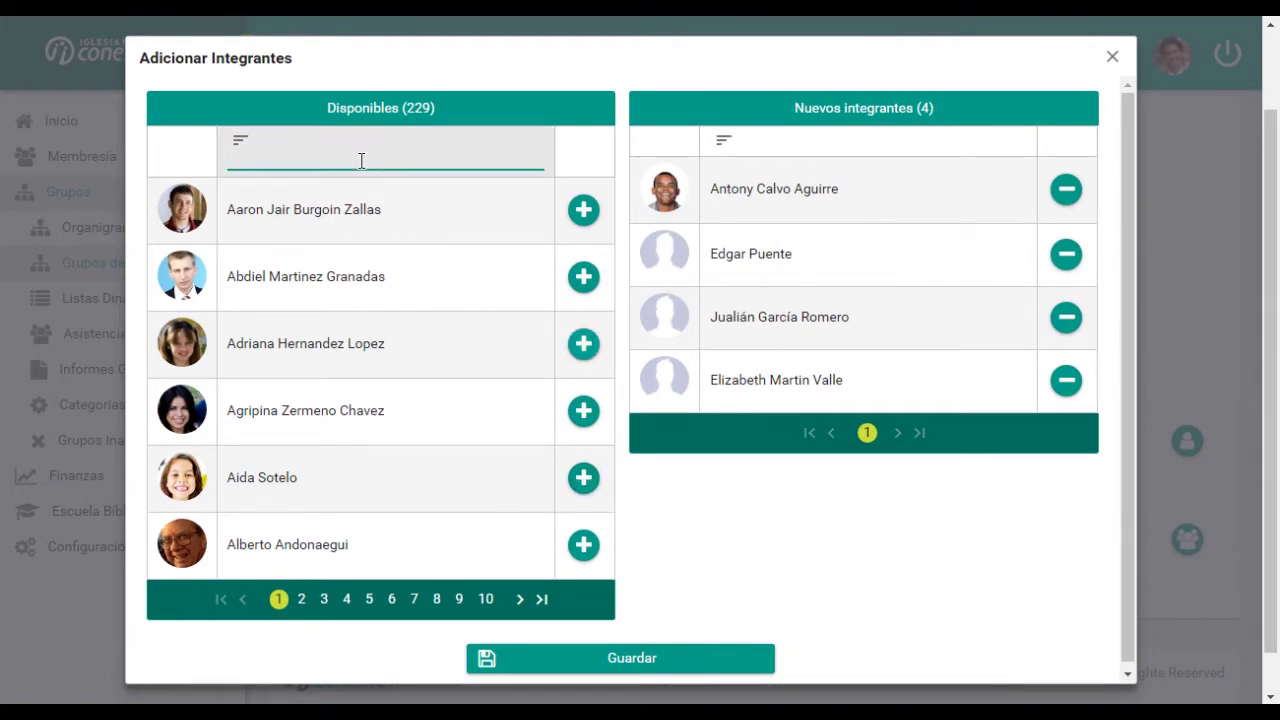
type("li")
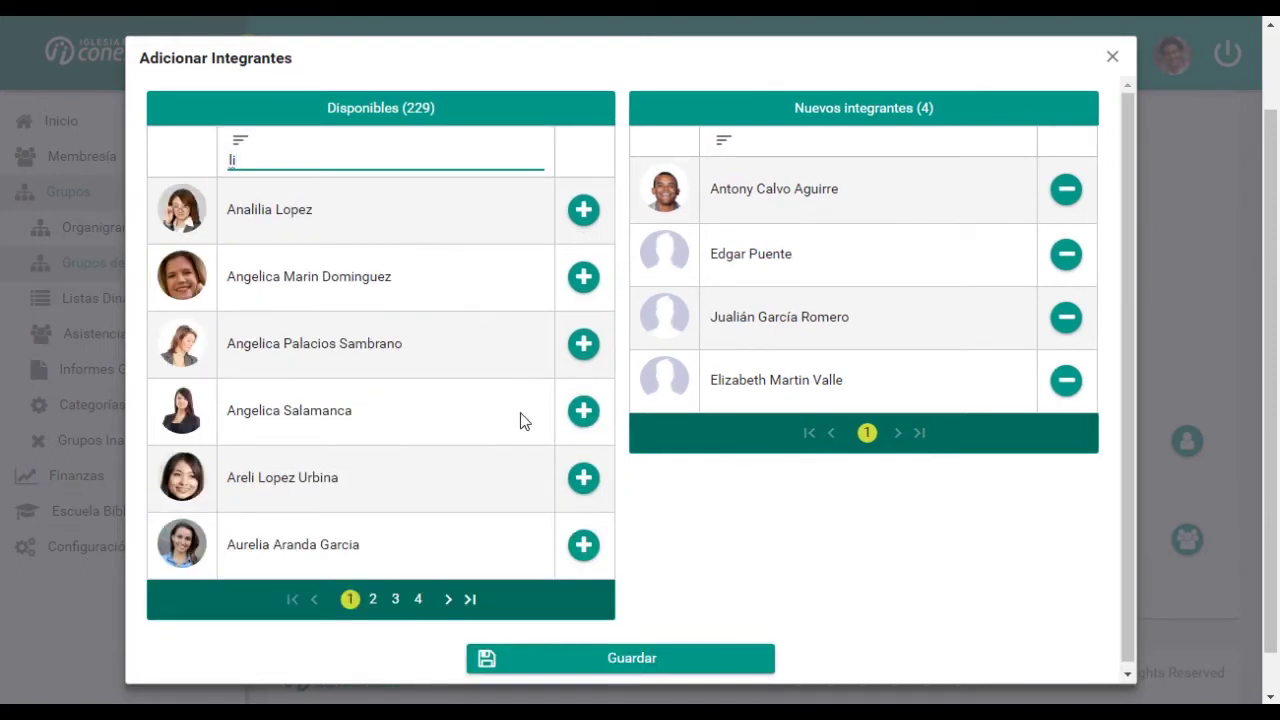
left_click(583, 477)
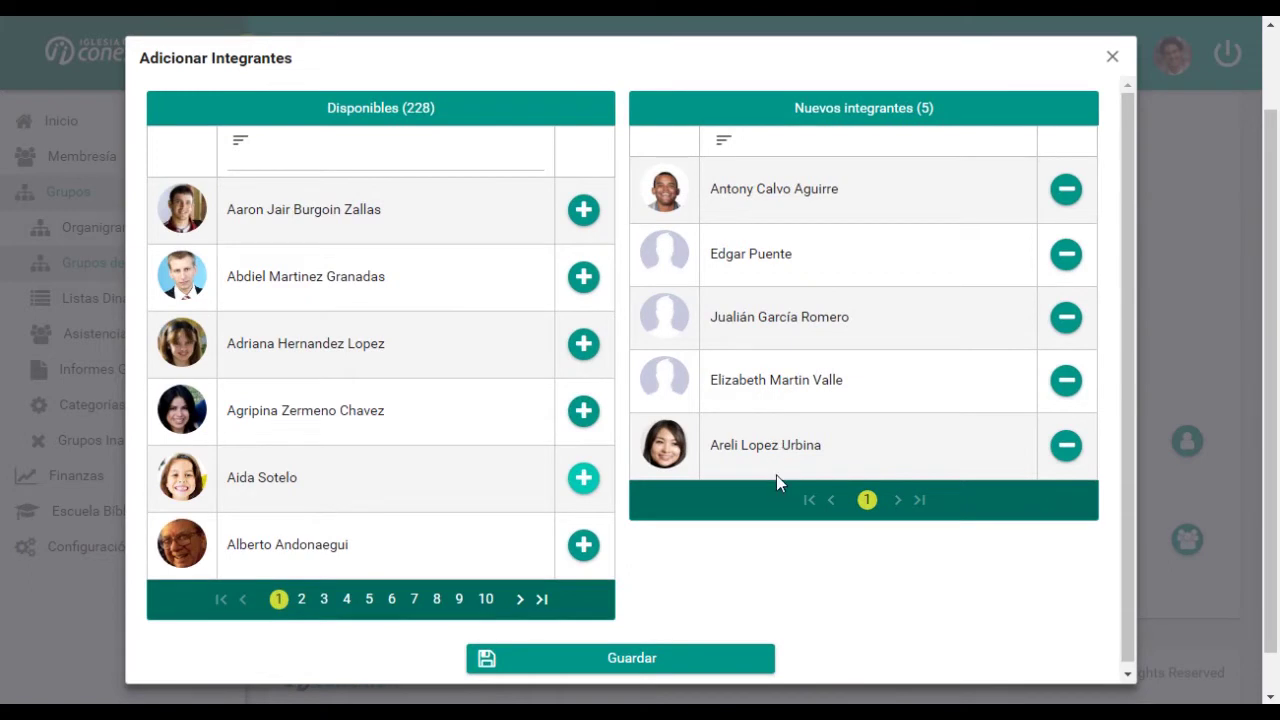
left_click(620, 660)
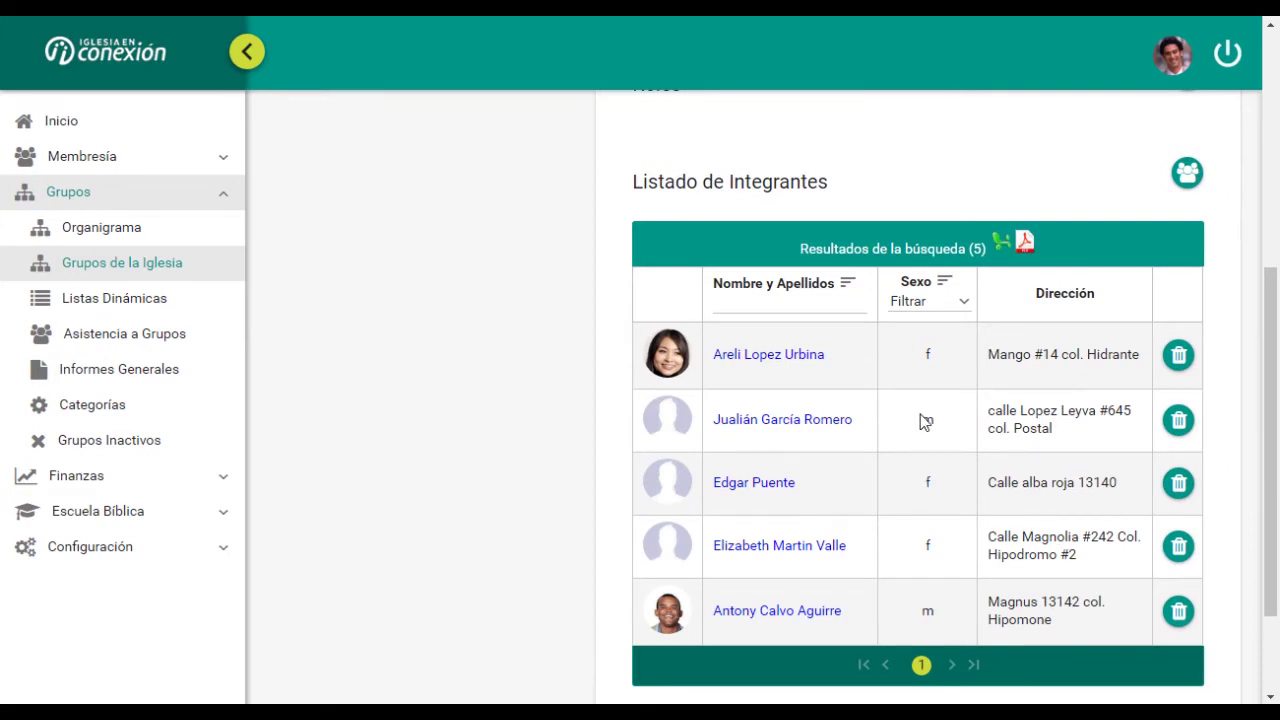
- Give the first member in Grupo7's list the role Líder del Grupo and save
scroll(925, 420, "down", 1)
scroll(925, 420, "up", 1)
scroll(926, 415, "up", 2)
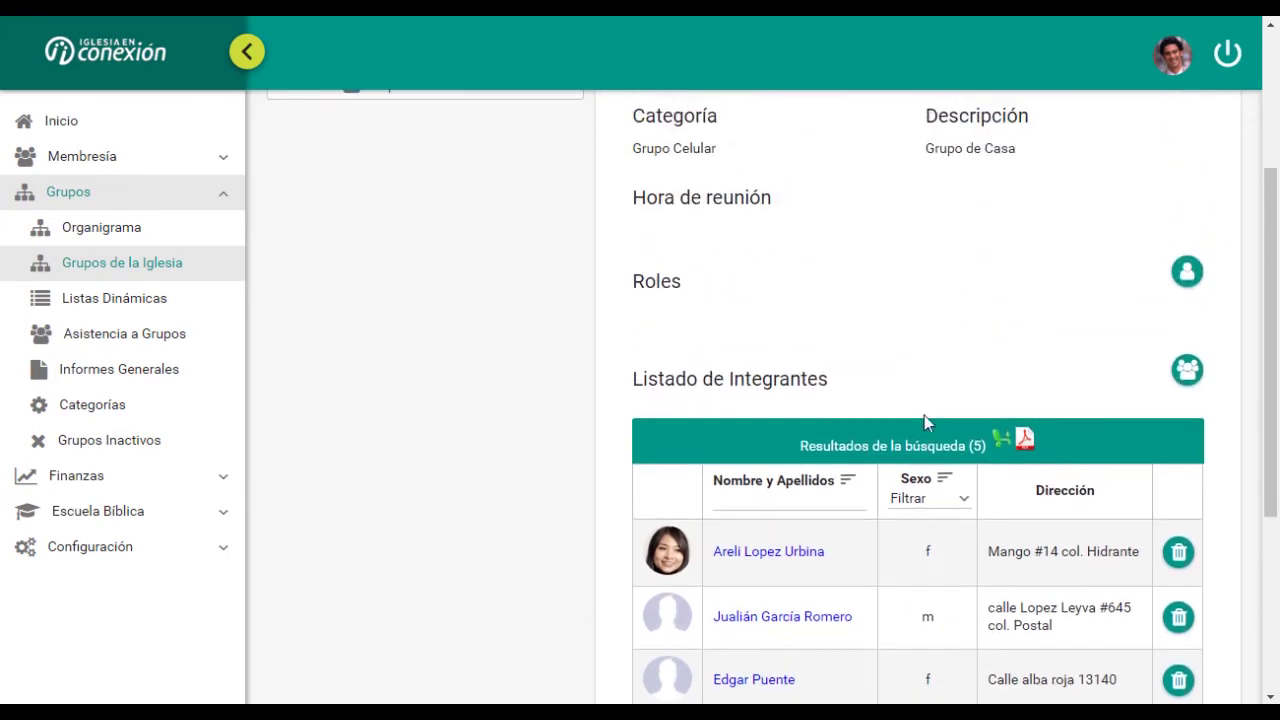
scroll(926, 412, "up", 1)
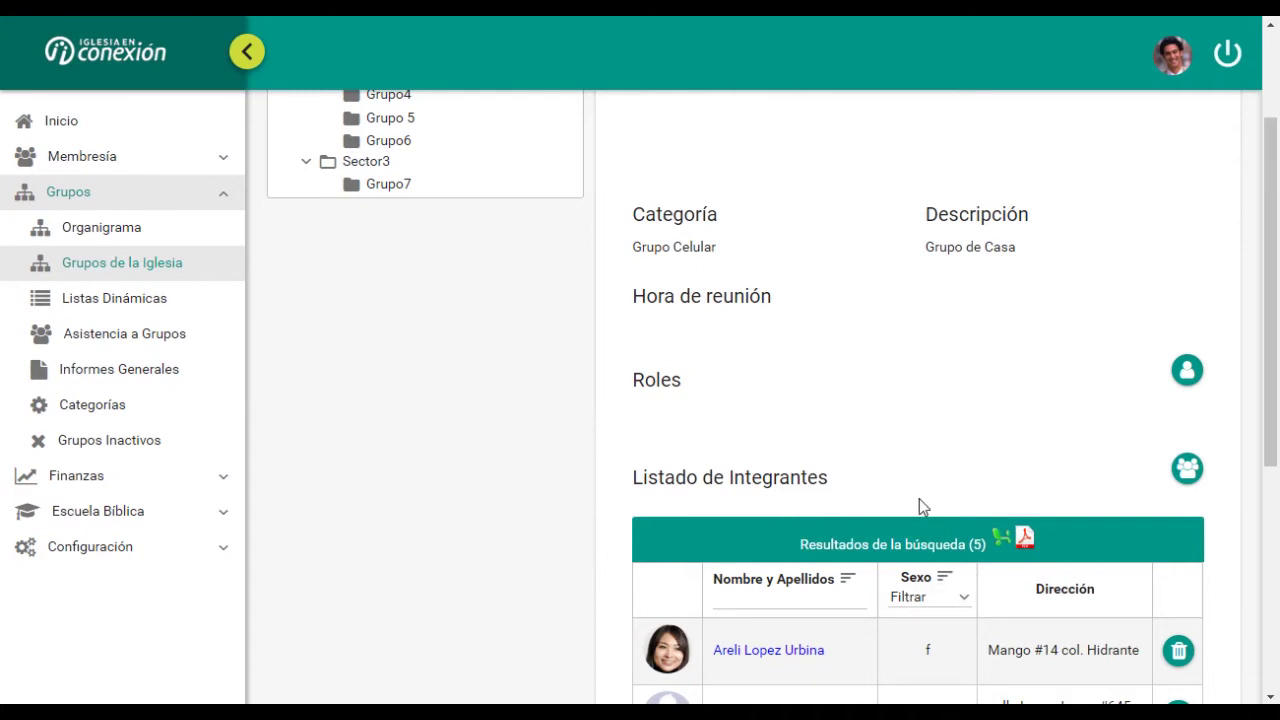
scroll(919, 498, "up", 1)
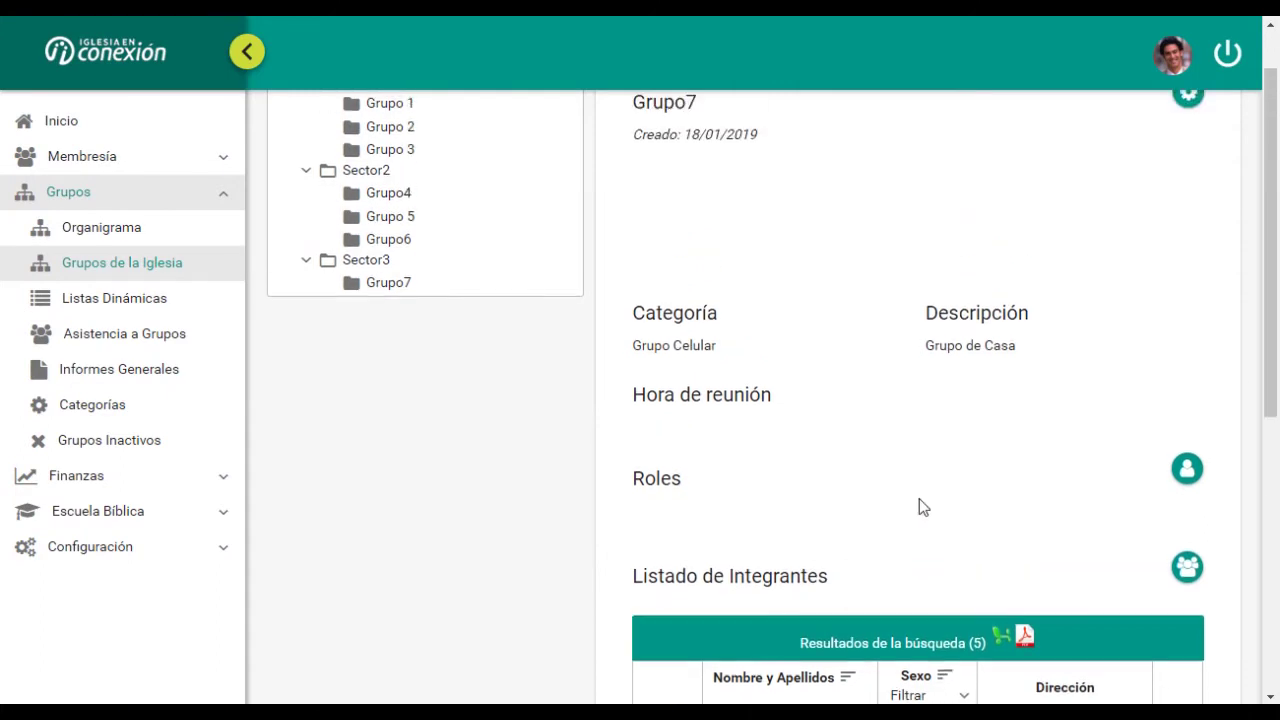
left_click(1187, 470)
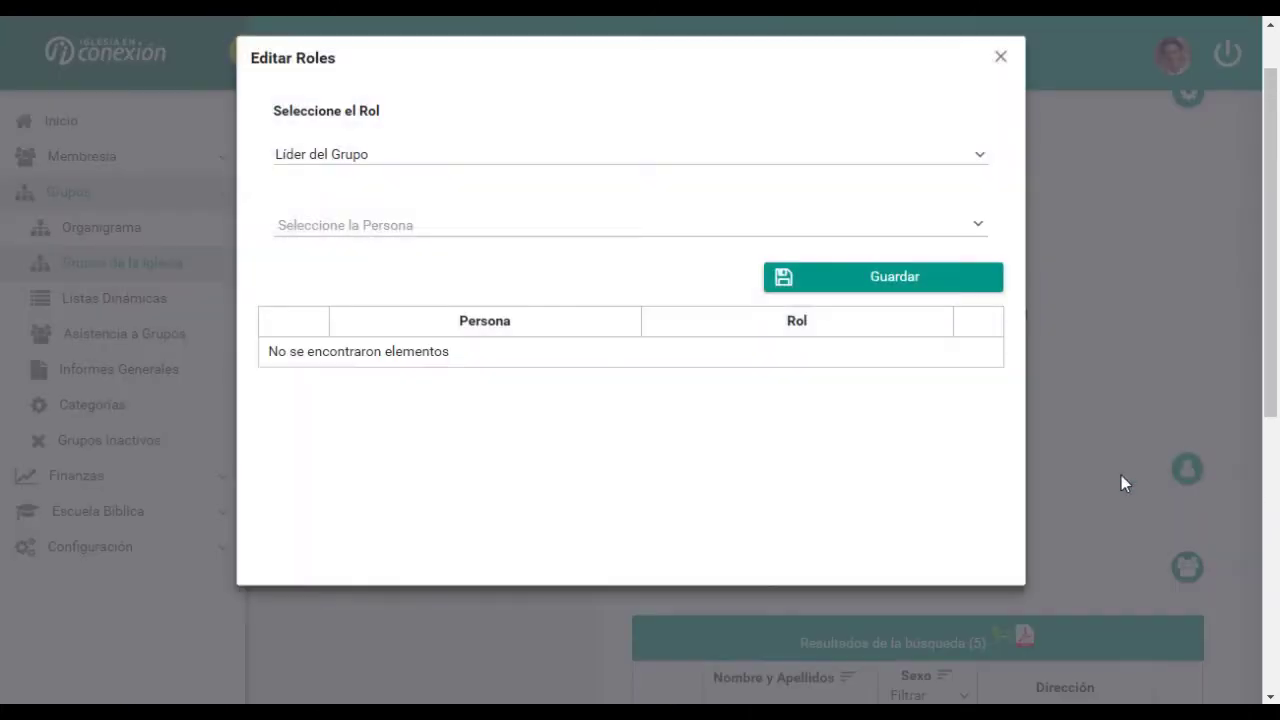
left_click(984, 164)
left_click(983, 165)
left_click(984, 160)
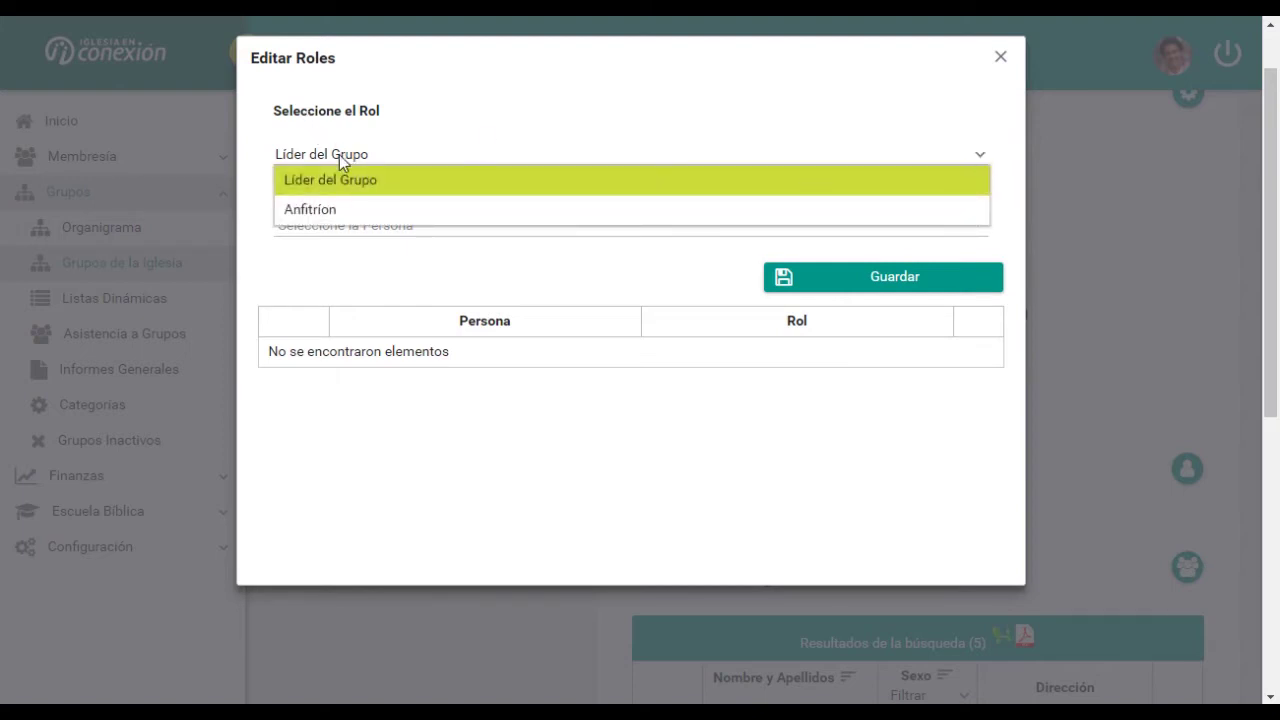
left_click(324, 182)
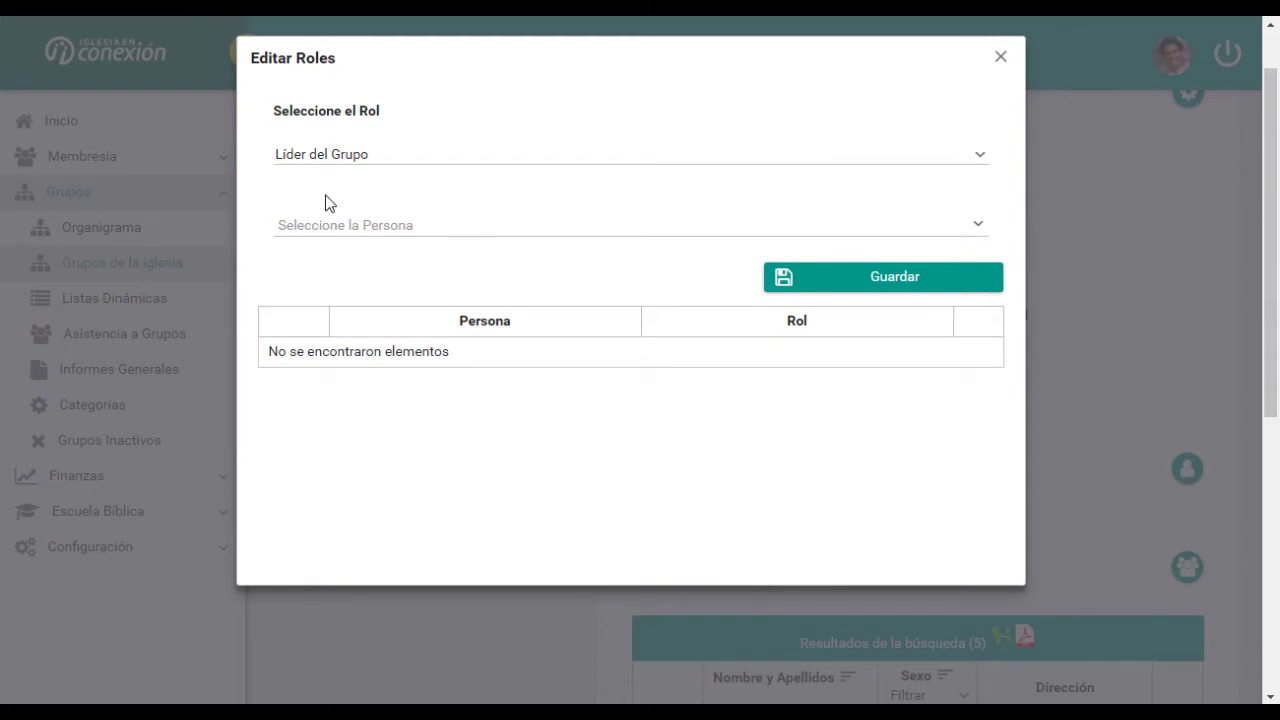
left_click(977, 230)
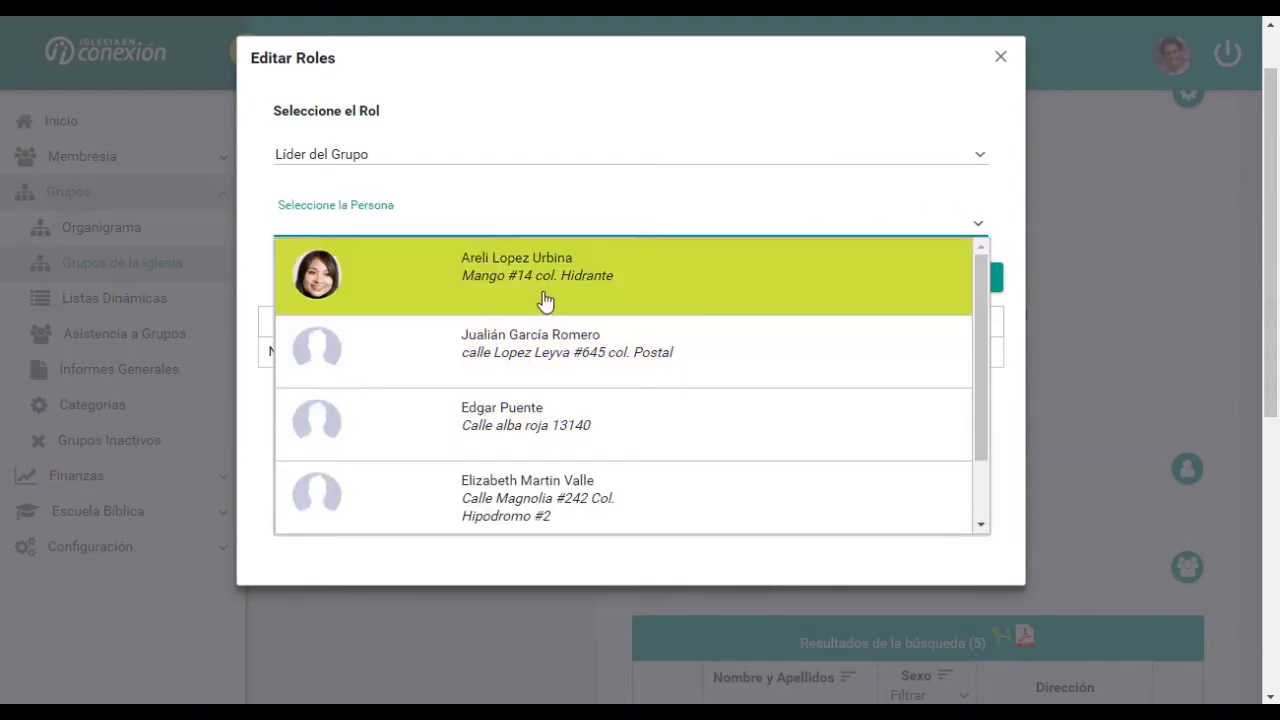
left_click(540, 281)
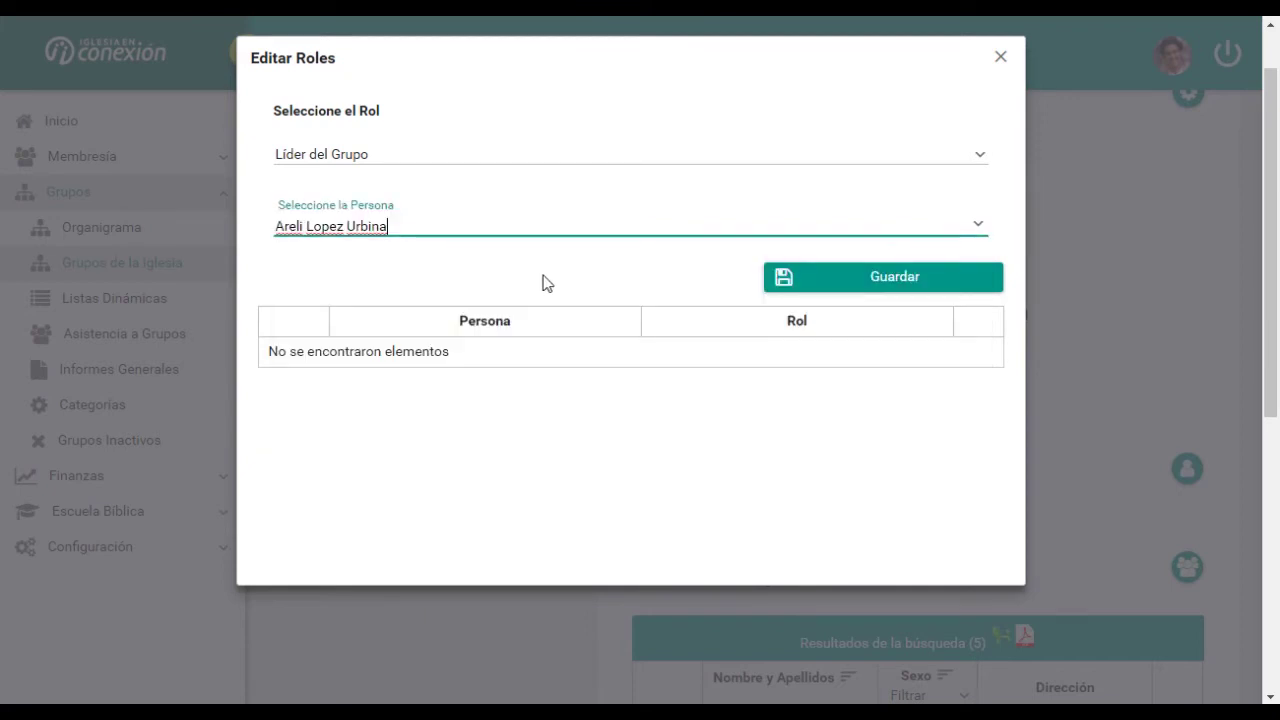
left_click(868, 288)
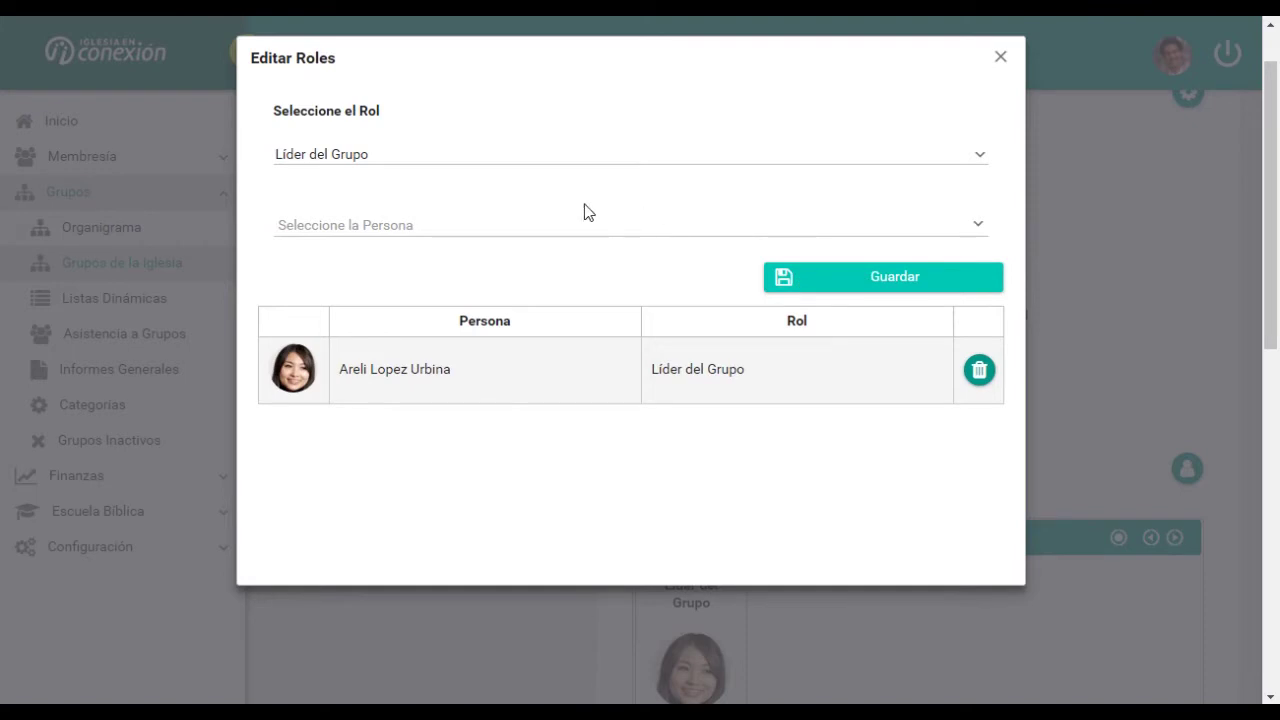
- Give the last member in Grupo7's list the role Anfitríon, save and close the role editor
left_click(979, 157)
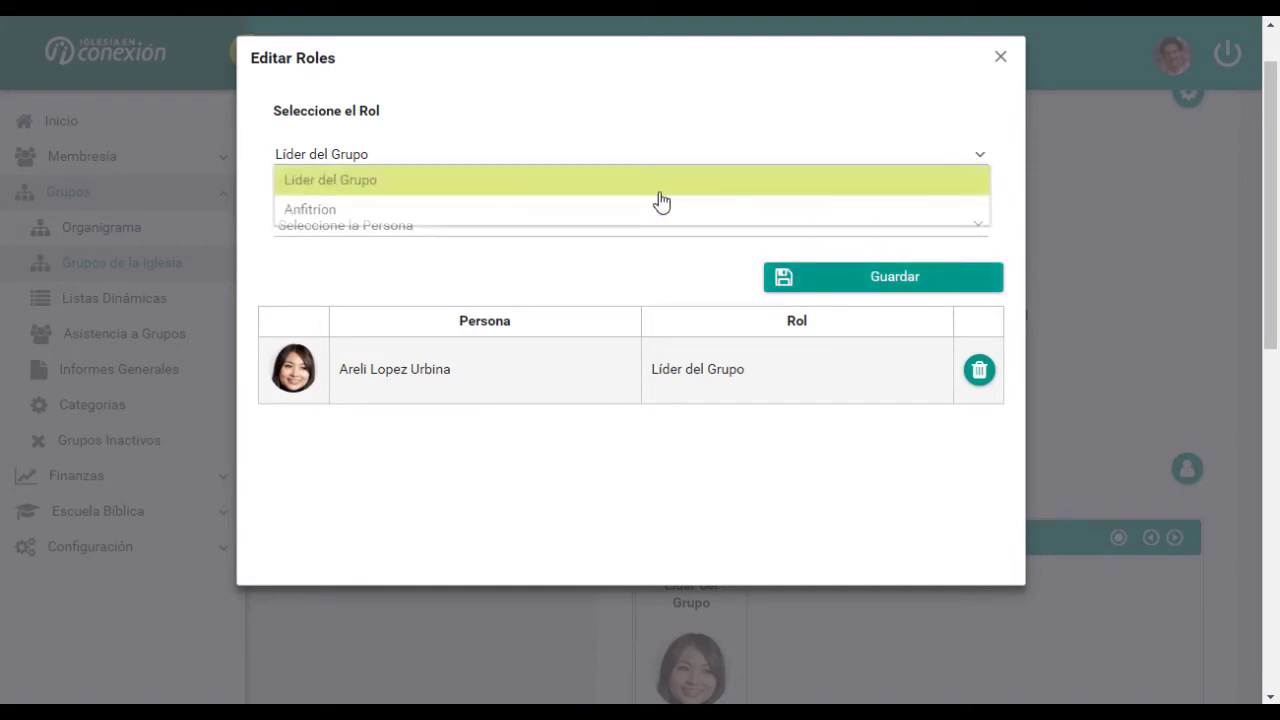
left_click(318, 212)
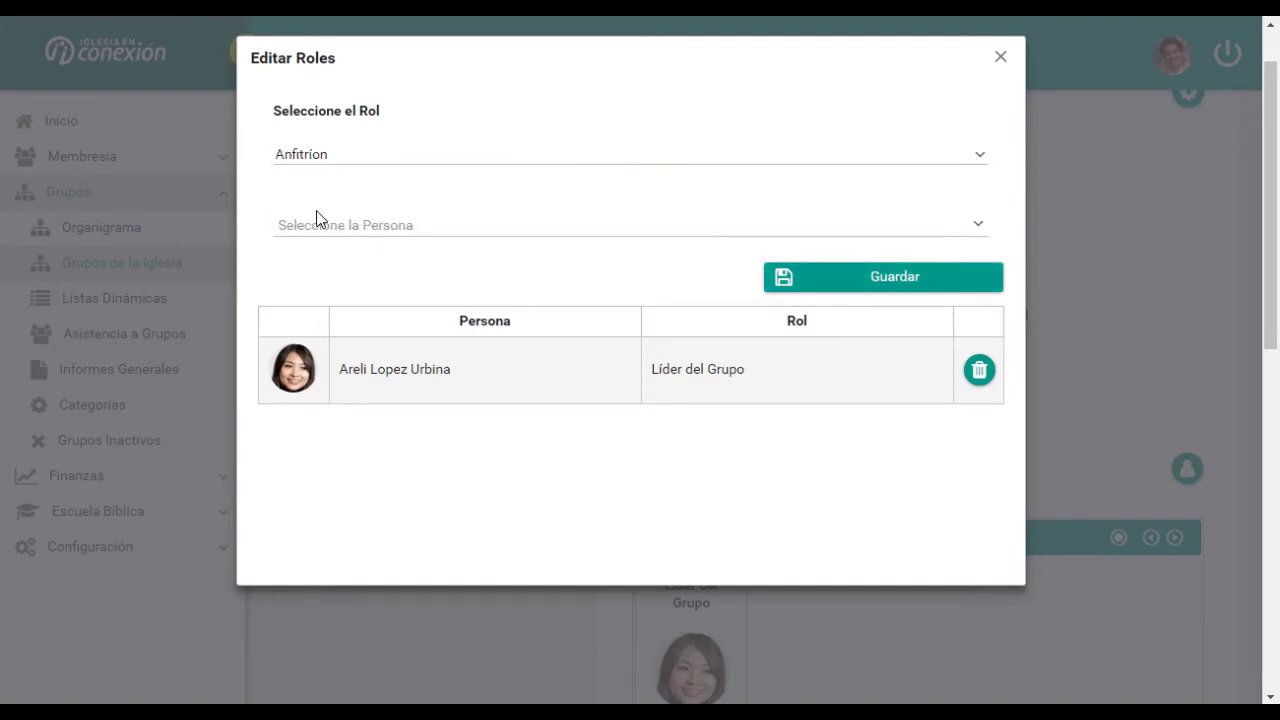
left_click(978, 229)
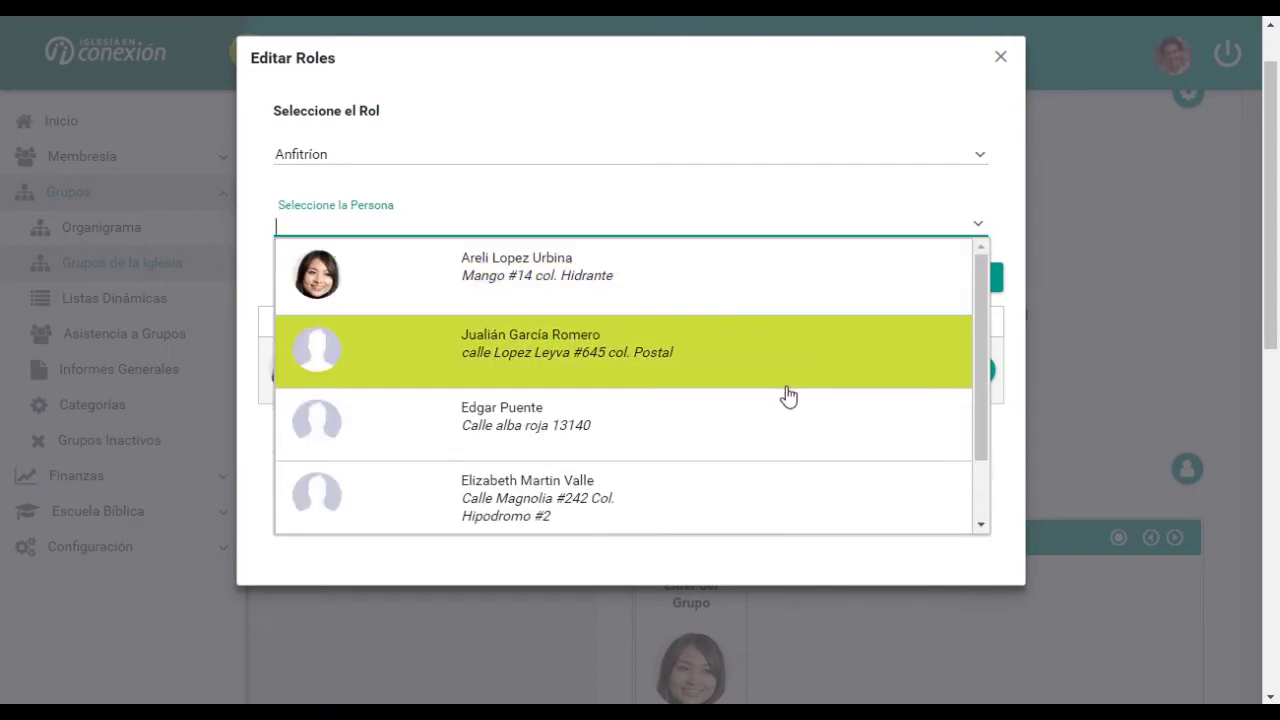
scroll(760, 400, "down", 1)
left_click(623, 491)
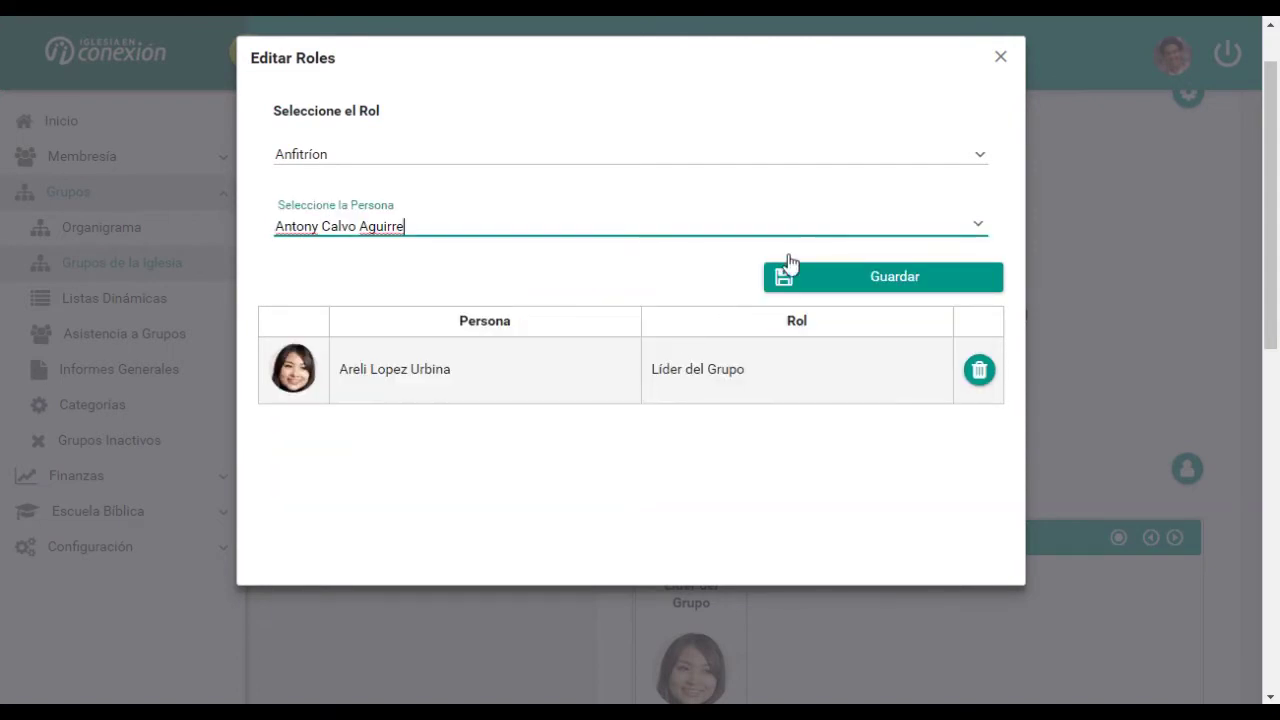
left_click(871, 280)
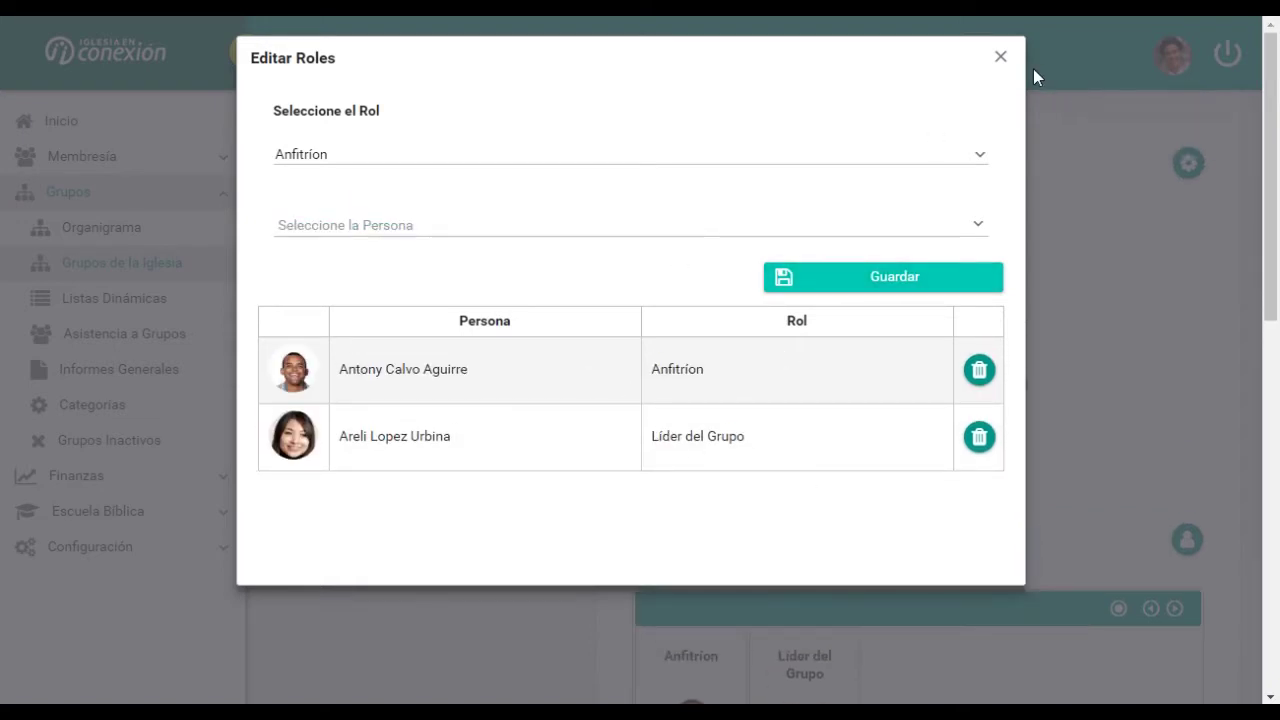
left_click(1001, 58)
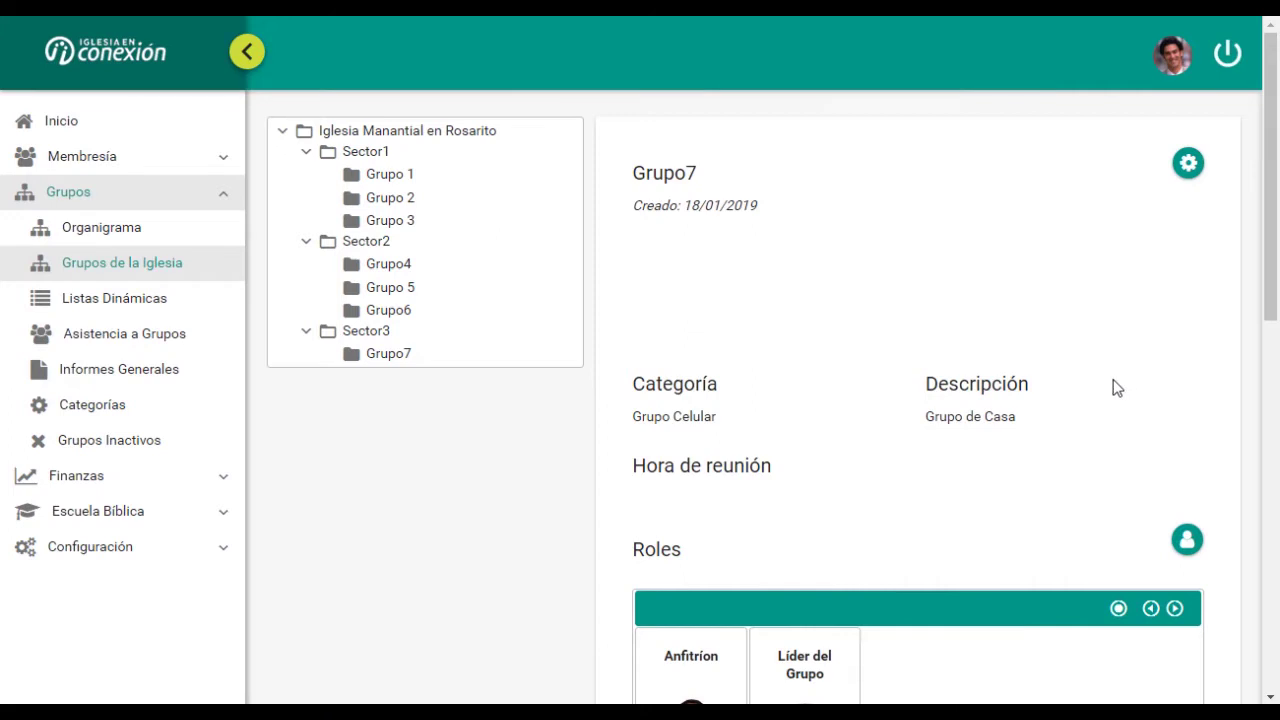
- Edit Grupo7, set its meeting time (Hora de reunión) to 6:30pm and save the change
scroll(1100, 396, "down", 6)
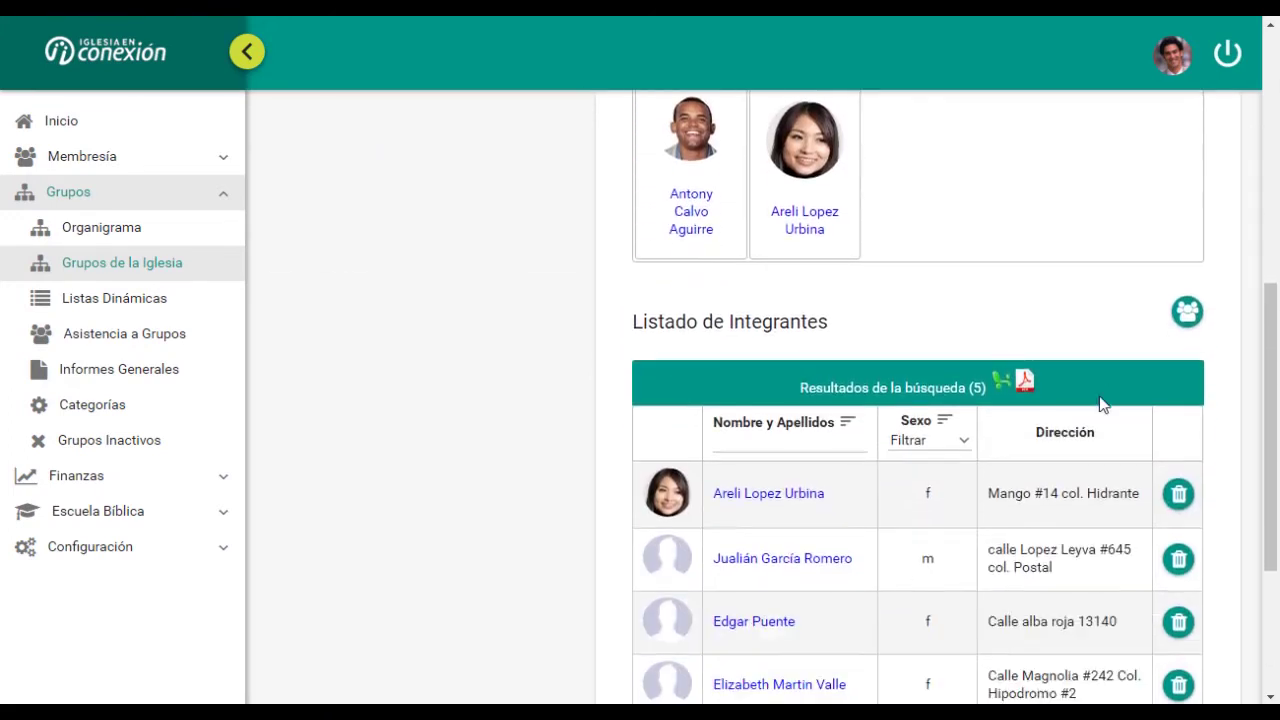
scroll(1100, 400, "up", 5)
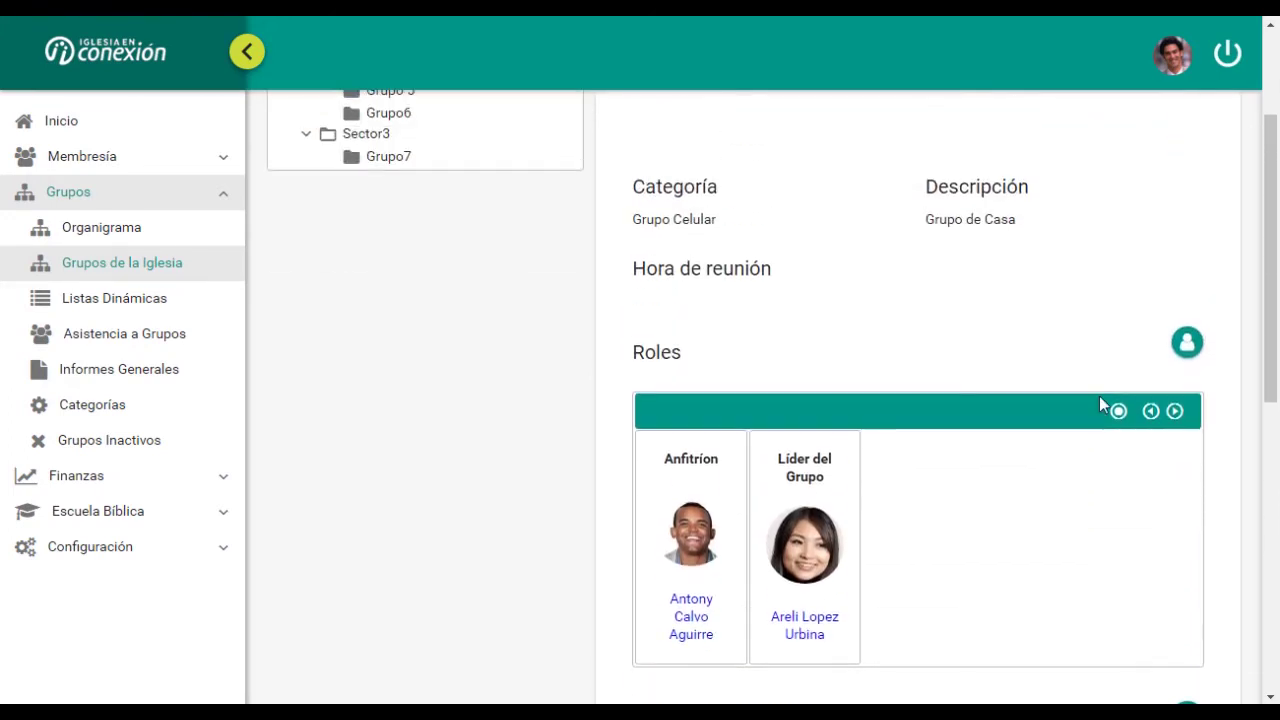
scroll(1099, 403, "up", 2)
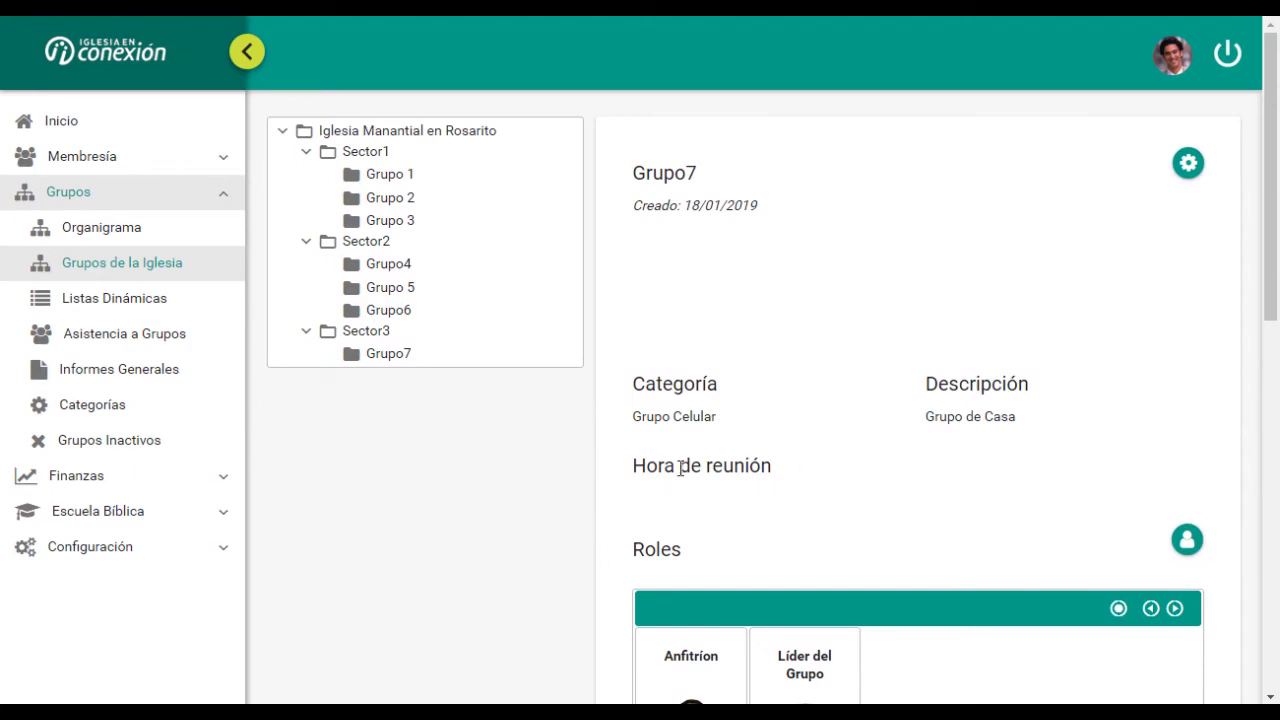
left_click(1188, 166)
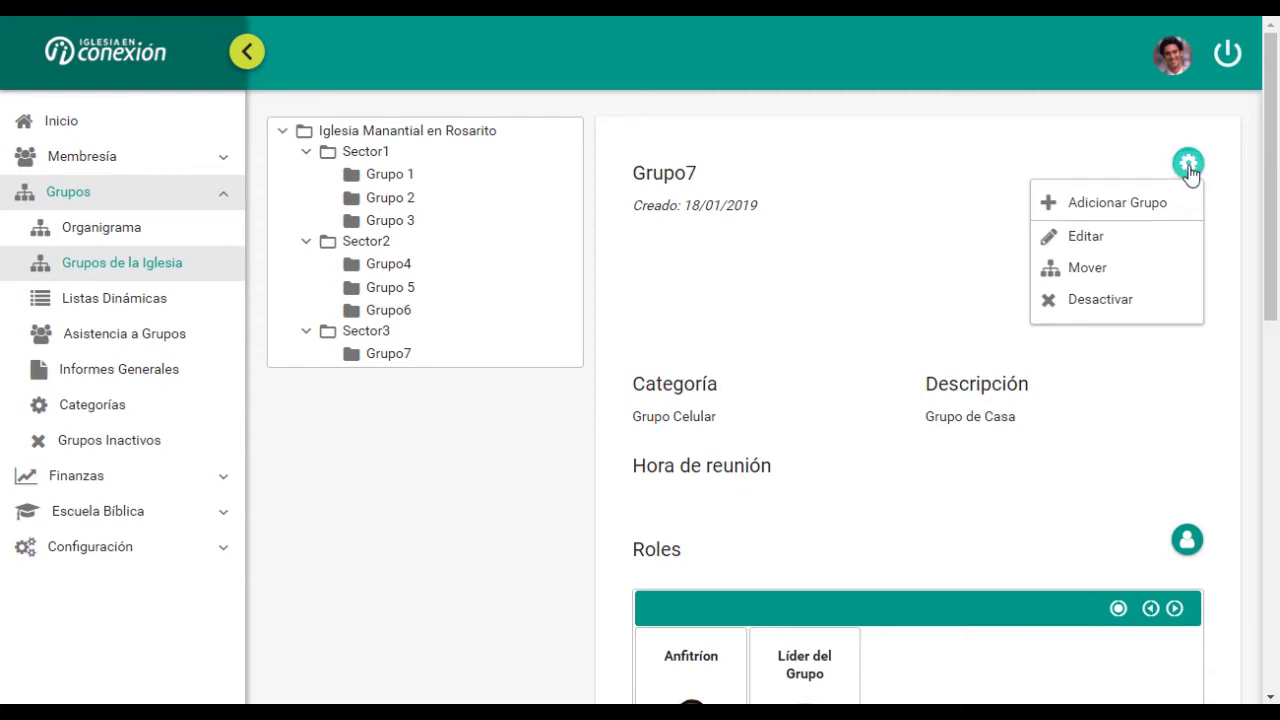
left_click(1086, 238)
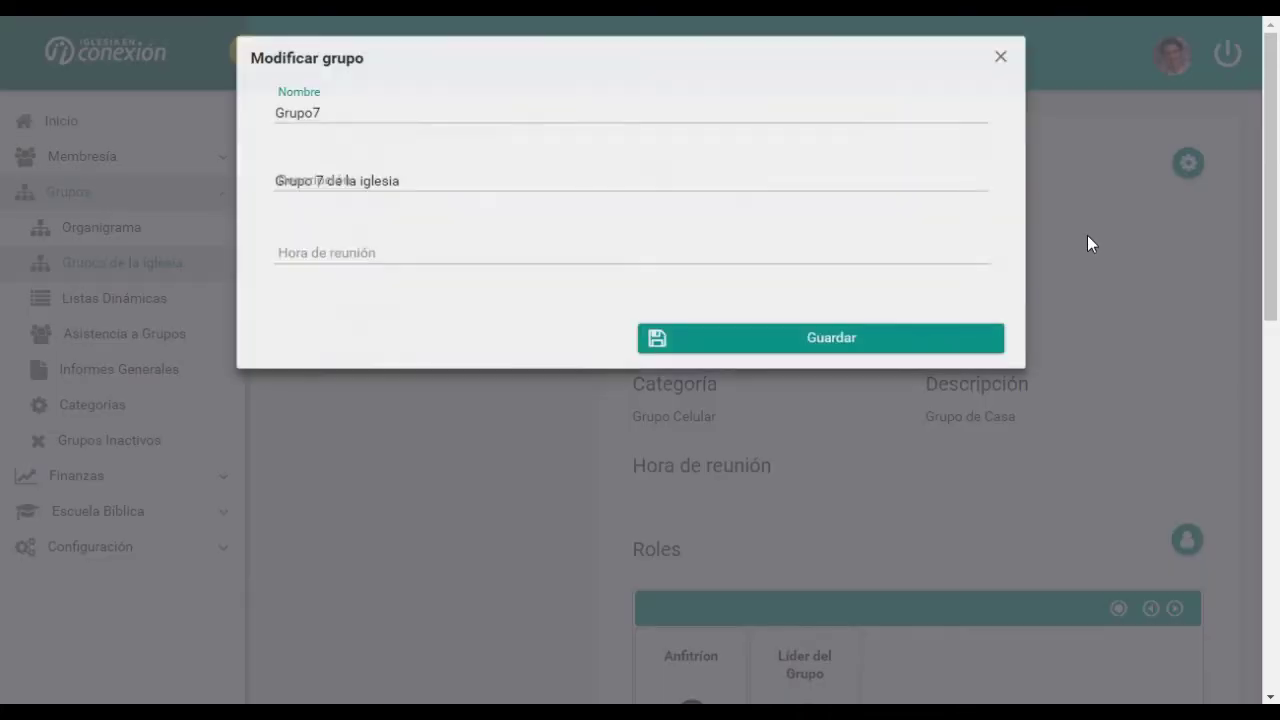
left_click(280, 253)
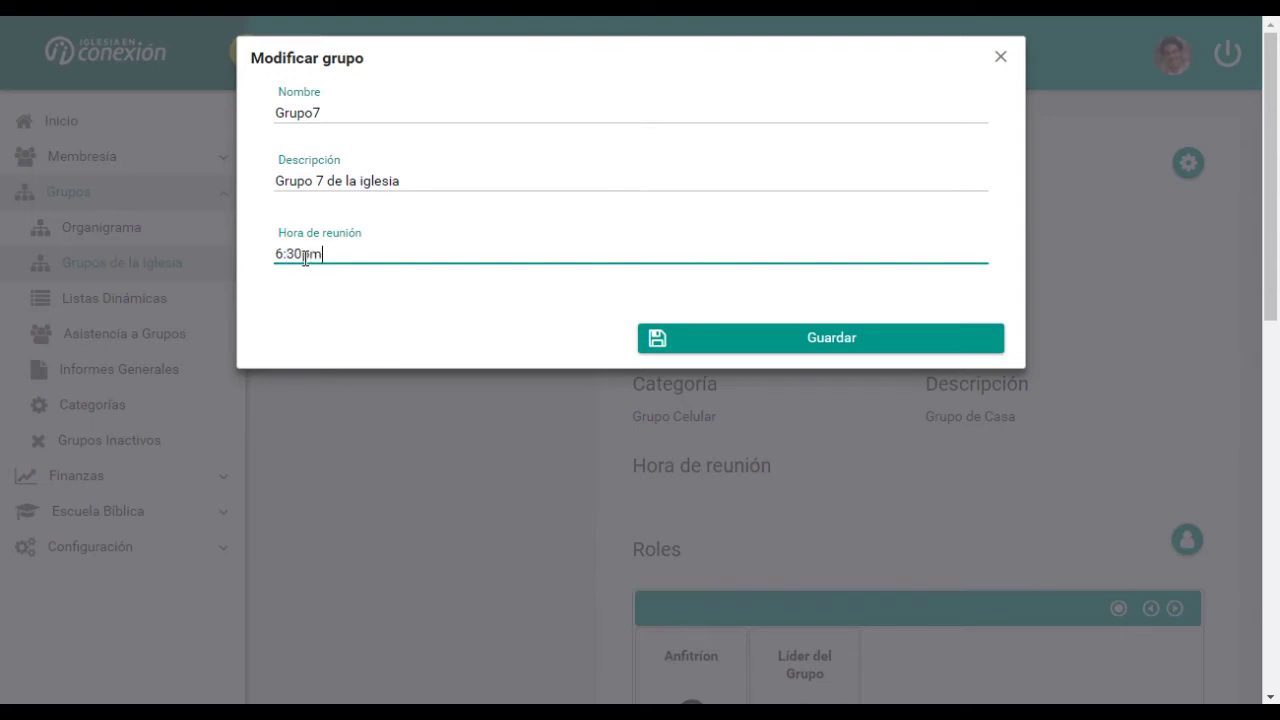
left_click(739, 338)
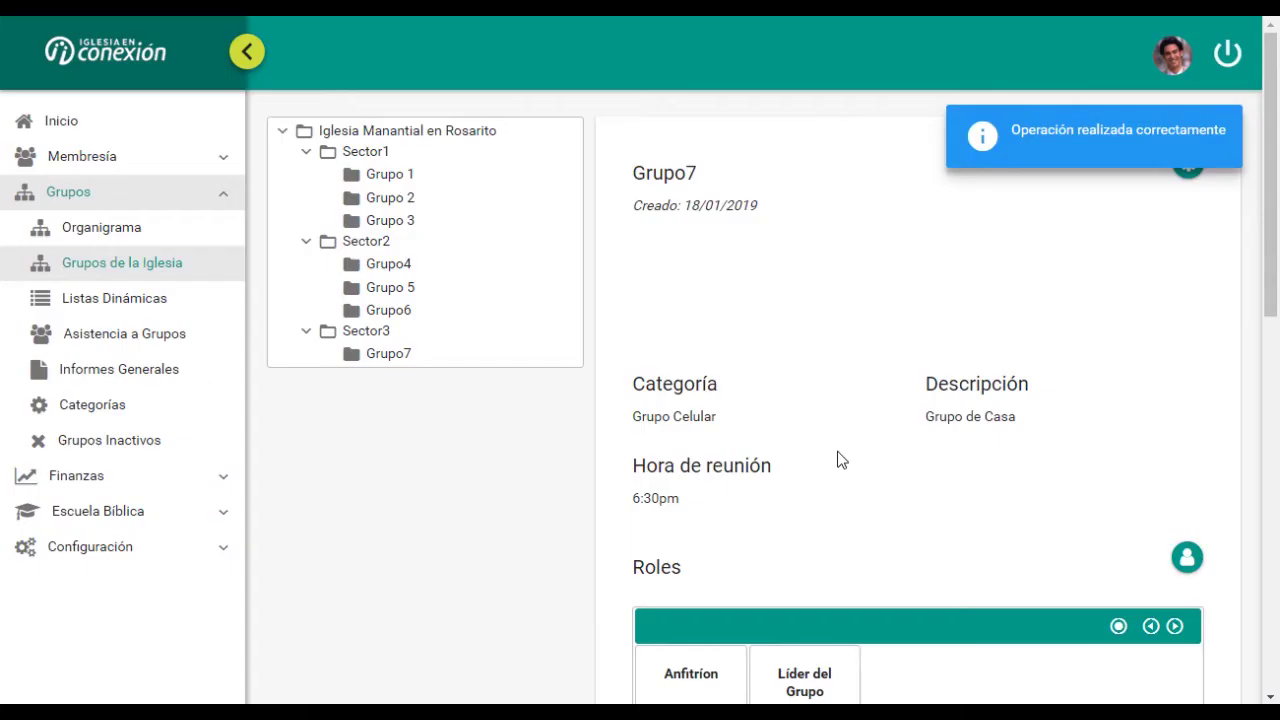
left_click_drag(680, 505, 623, 514)
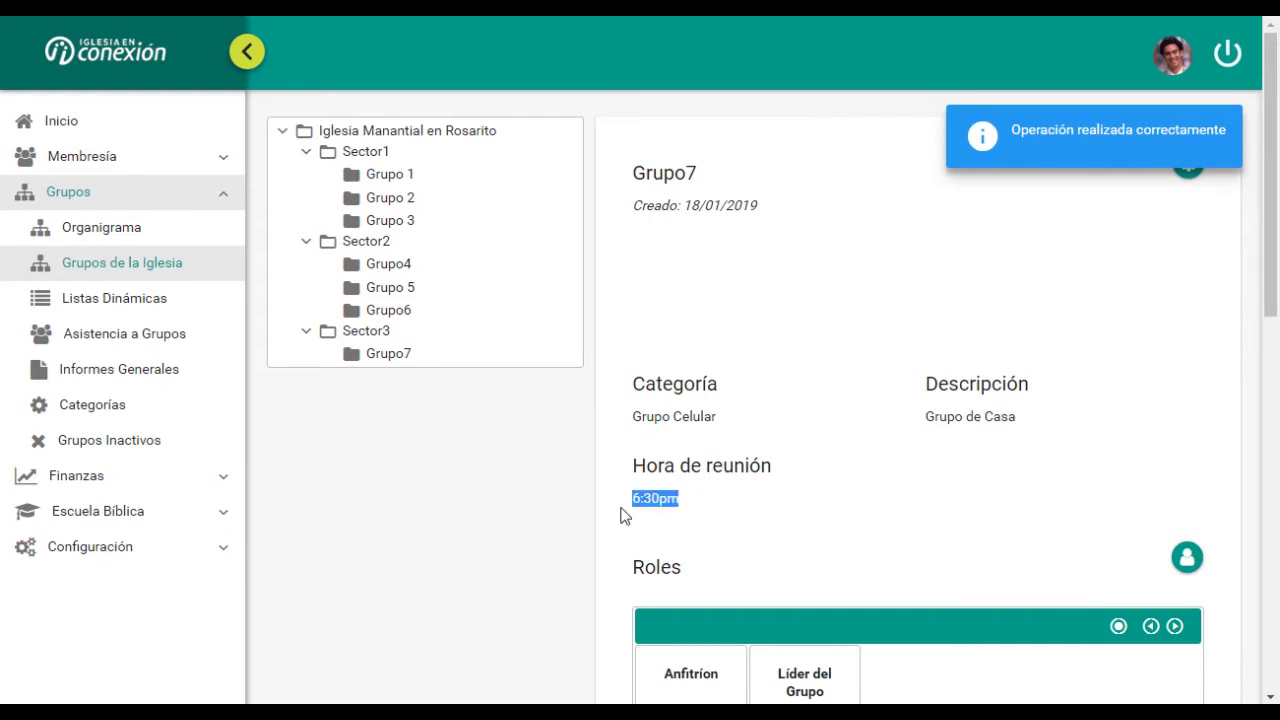
left_click(717, 502)
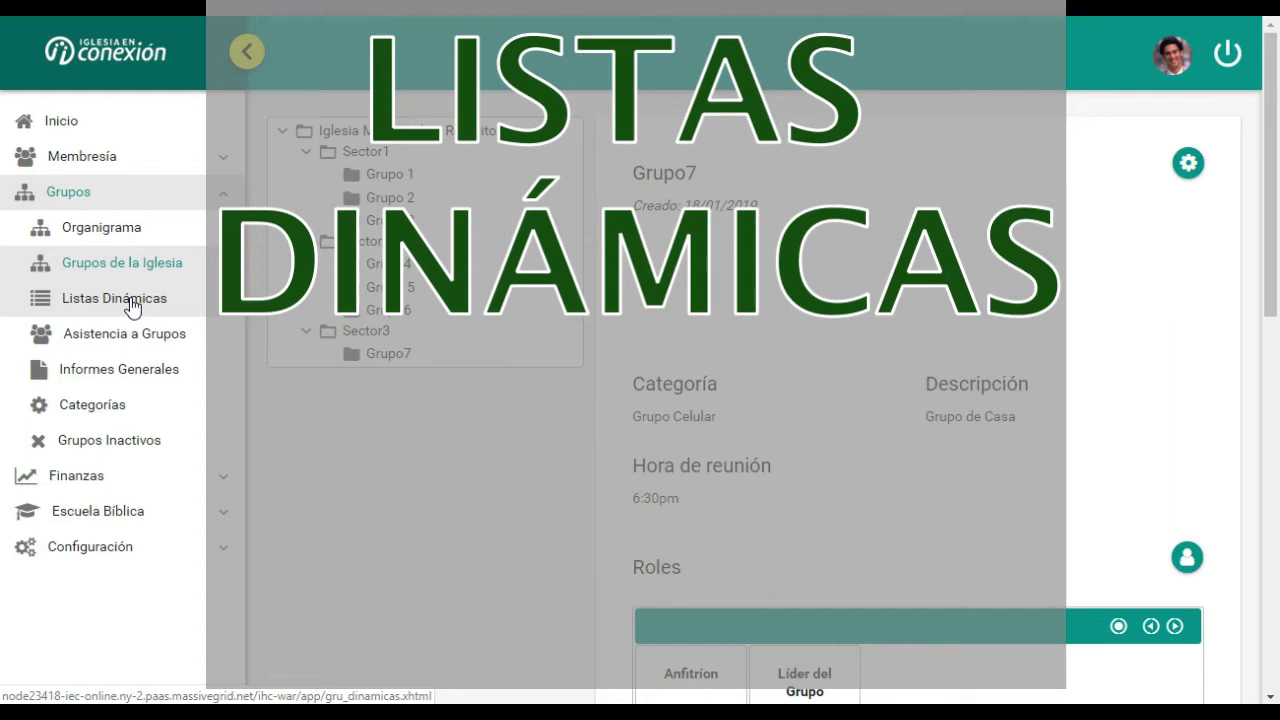
- Review the existing dynamic lists and start a new group named Grupo8 under Sector3
left_click(133, 300)
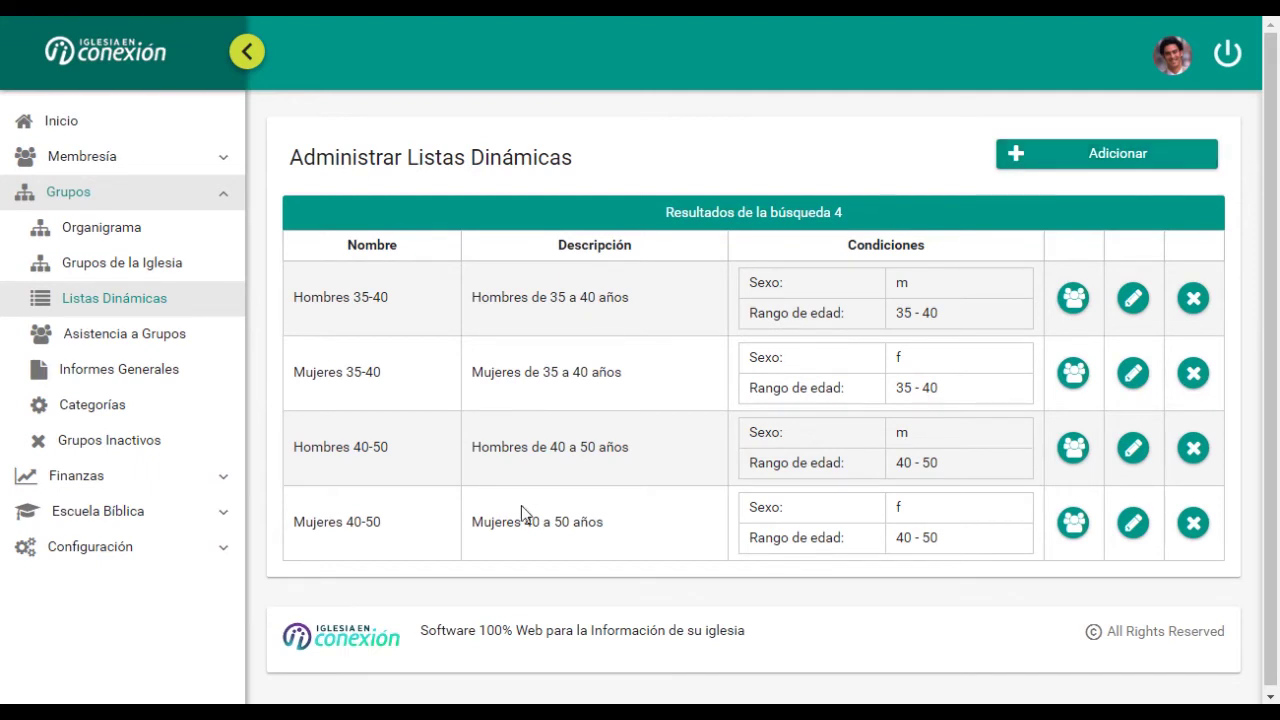
left_click(110, 266)
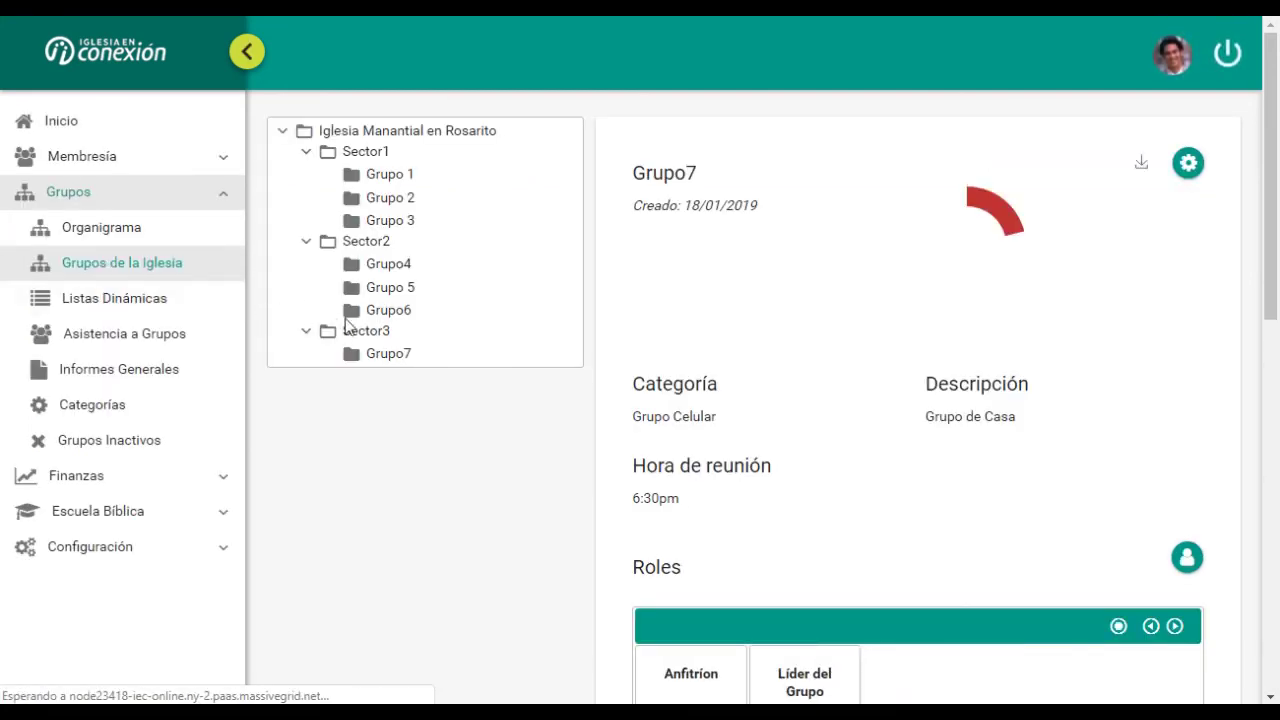
left_click(368, 333)
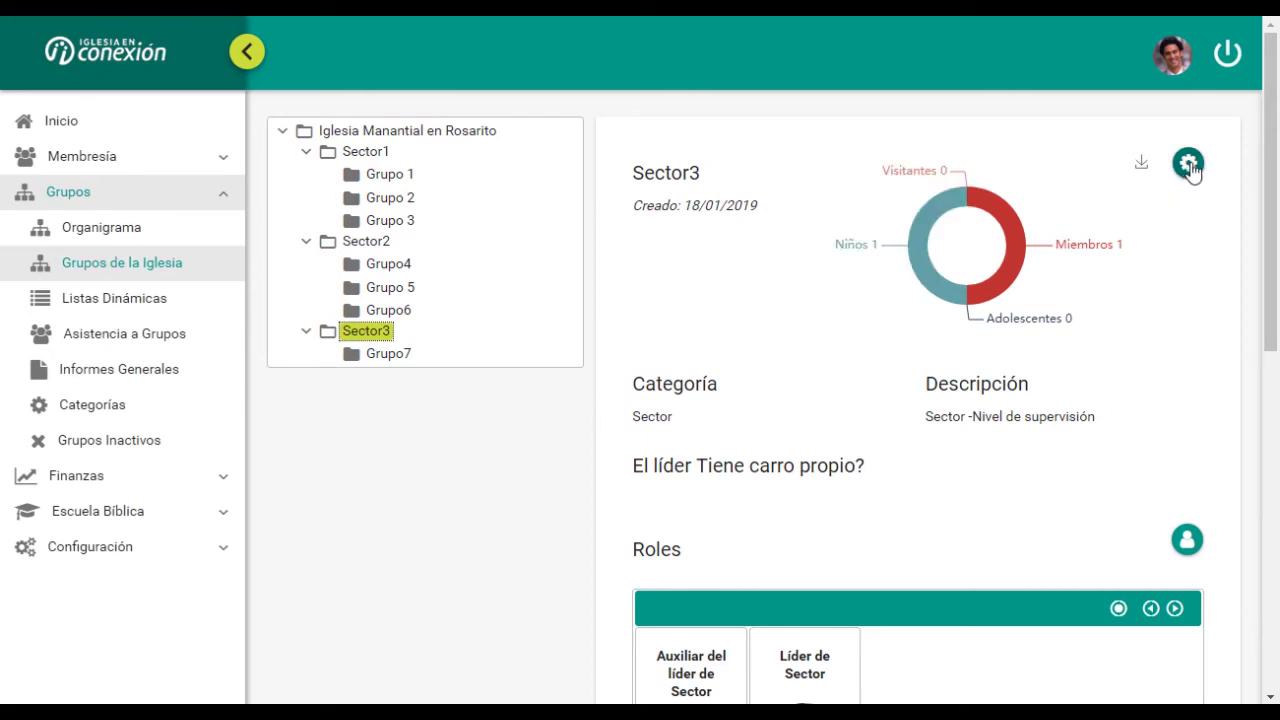
left_click(1188, 165)
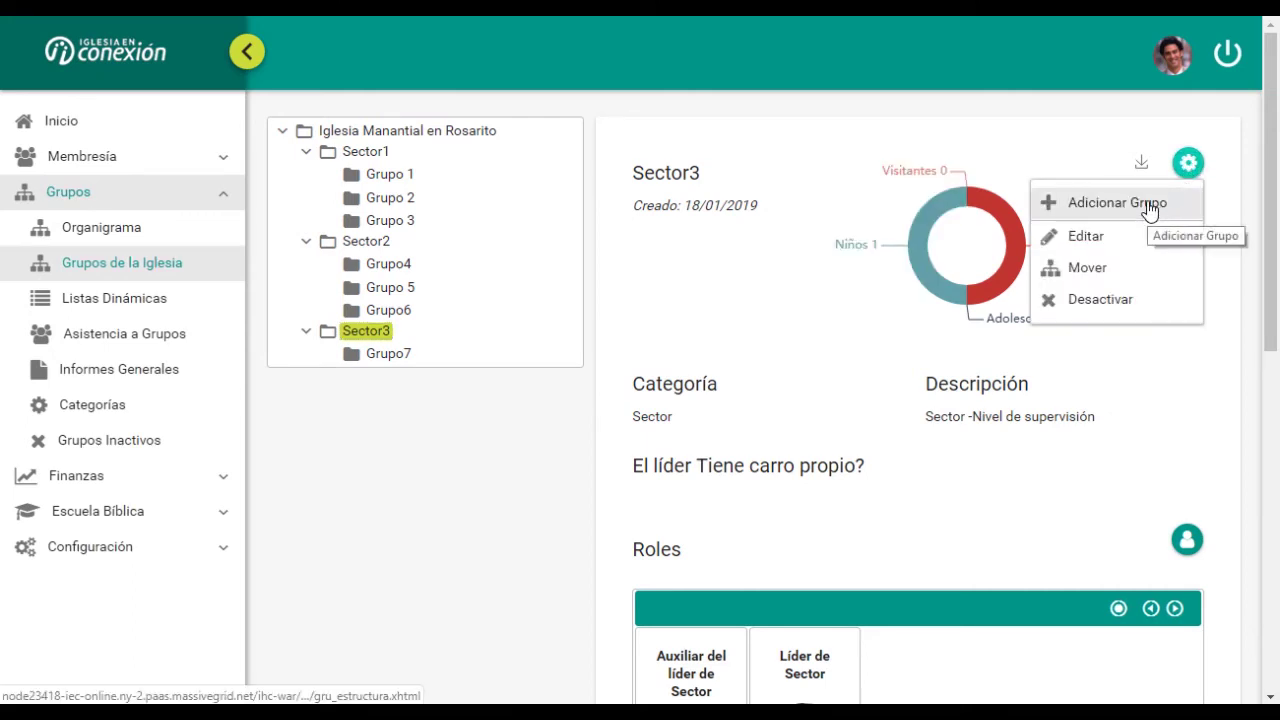
left_click(1148, 204)
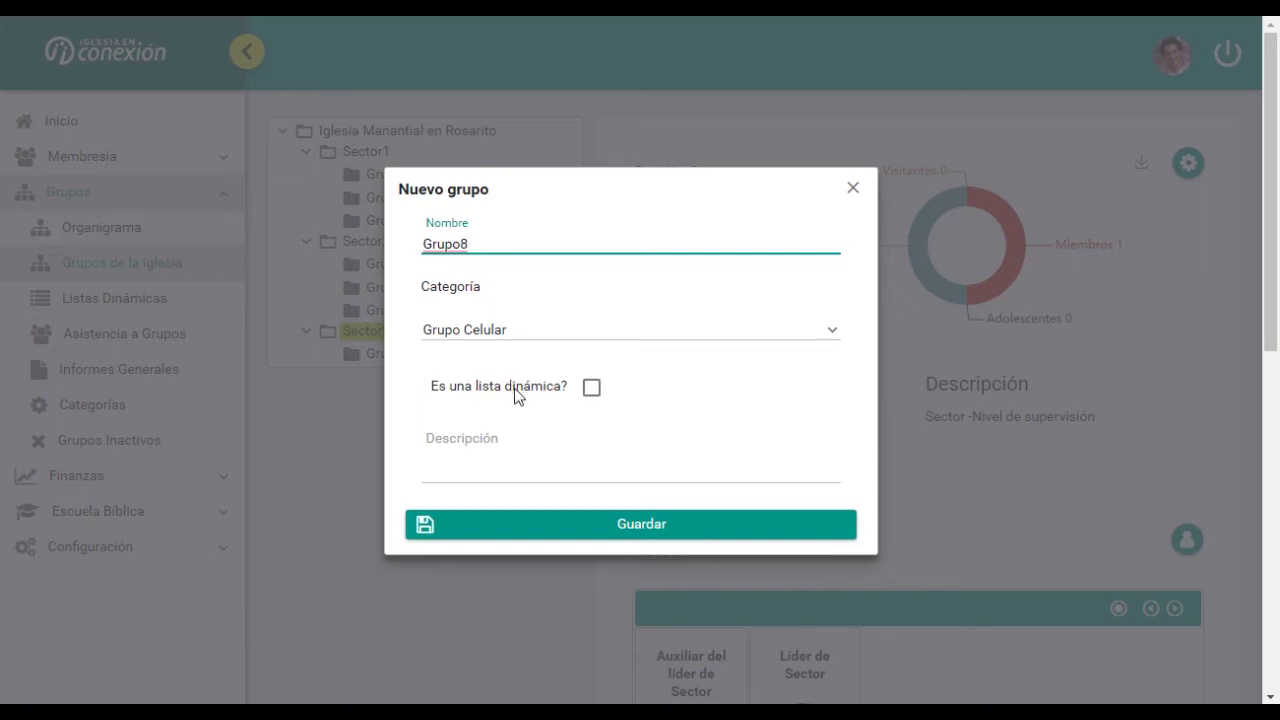
- Make Grupo8 a dynamic list based on Mujeres 40-50, describe it as "Mujeres de 40 a 50 años" and save the group
left_click(591, 390)
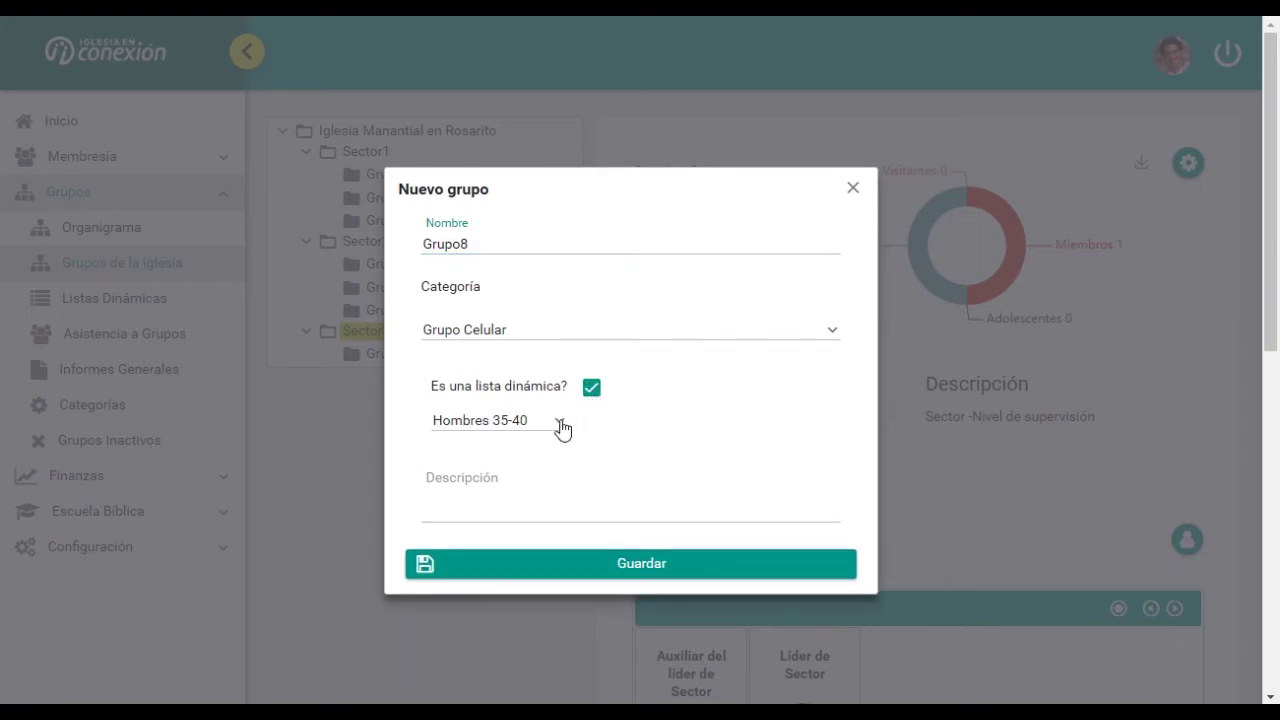
left_click(560, 424)
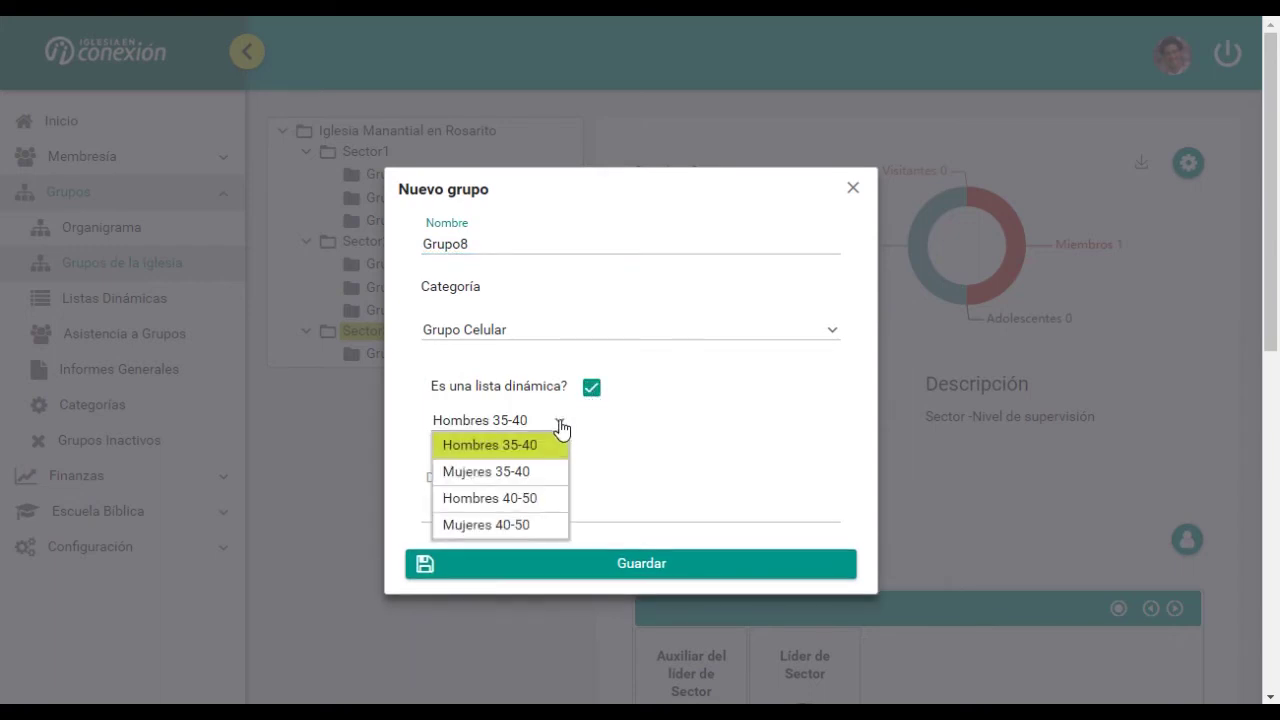
left_click(494, 526)
left_click(480, 514)
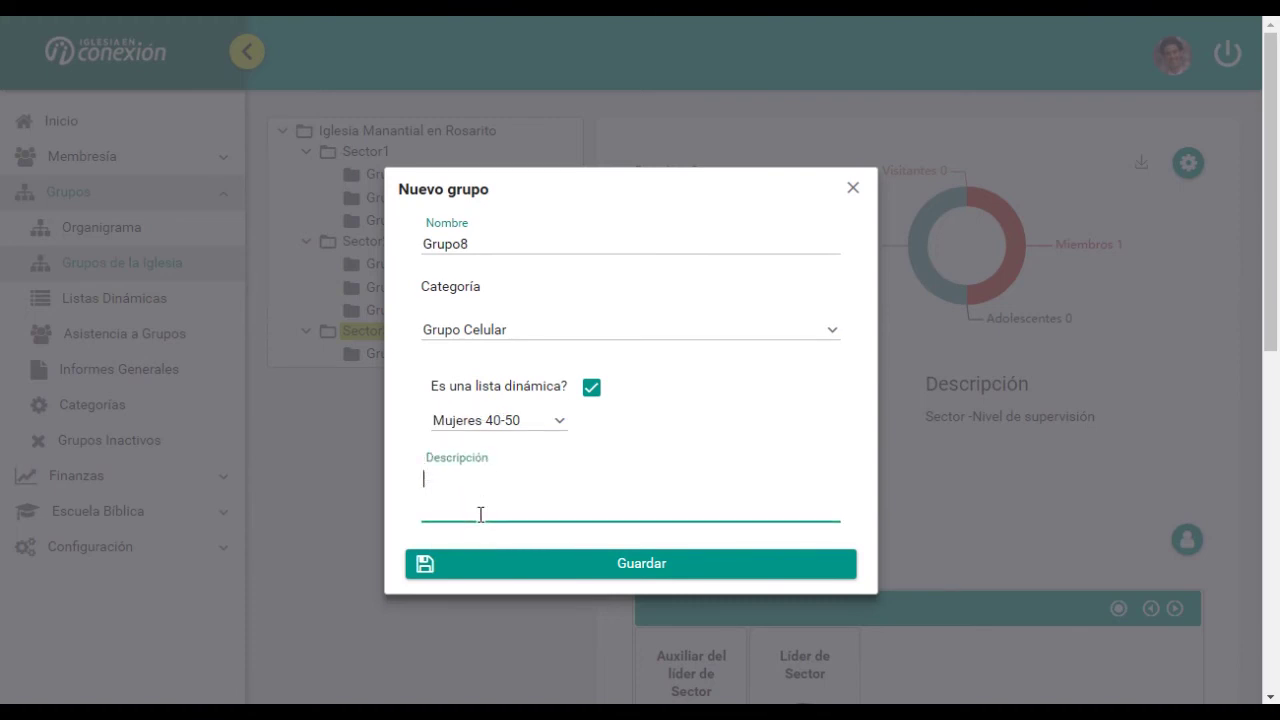
type("Muj")
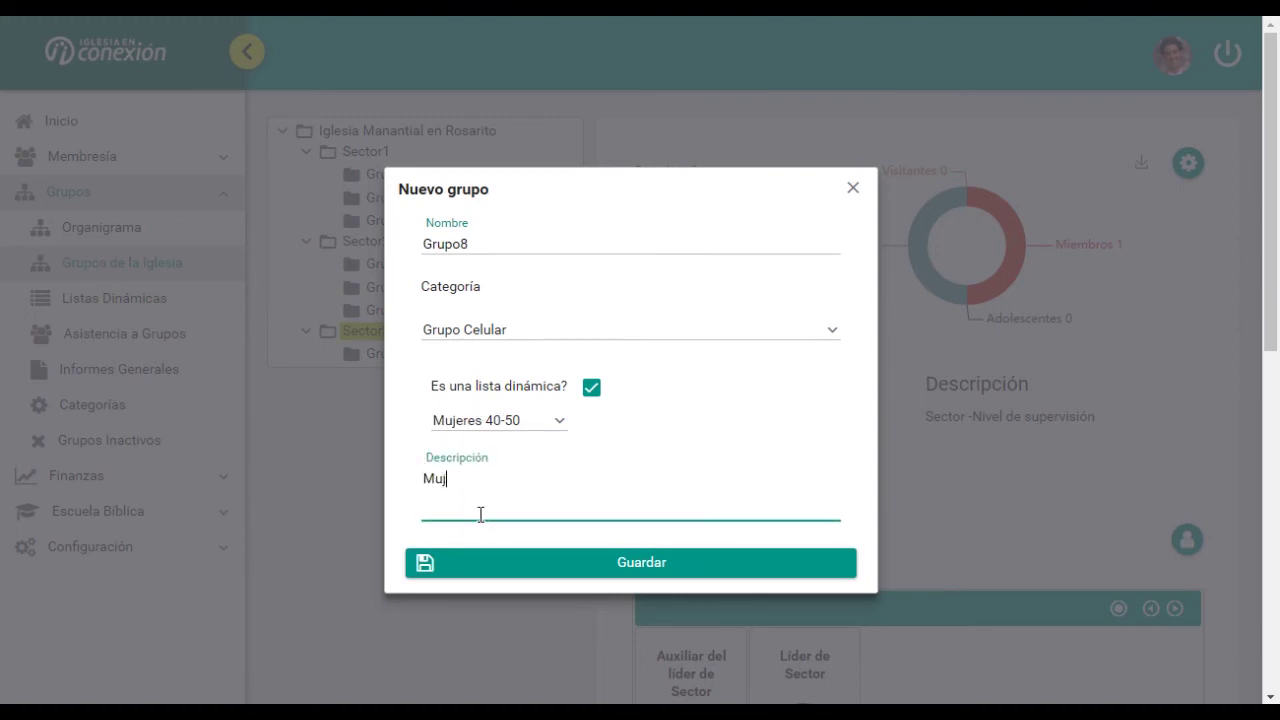
type("eres de 40 a 50 años")
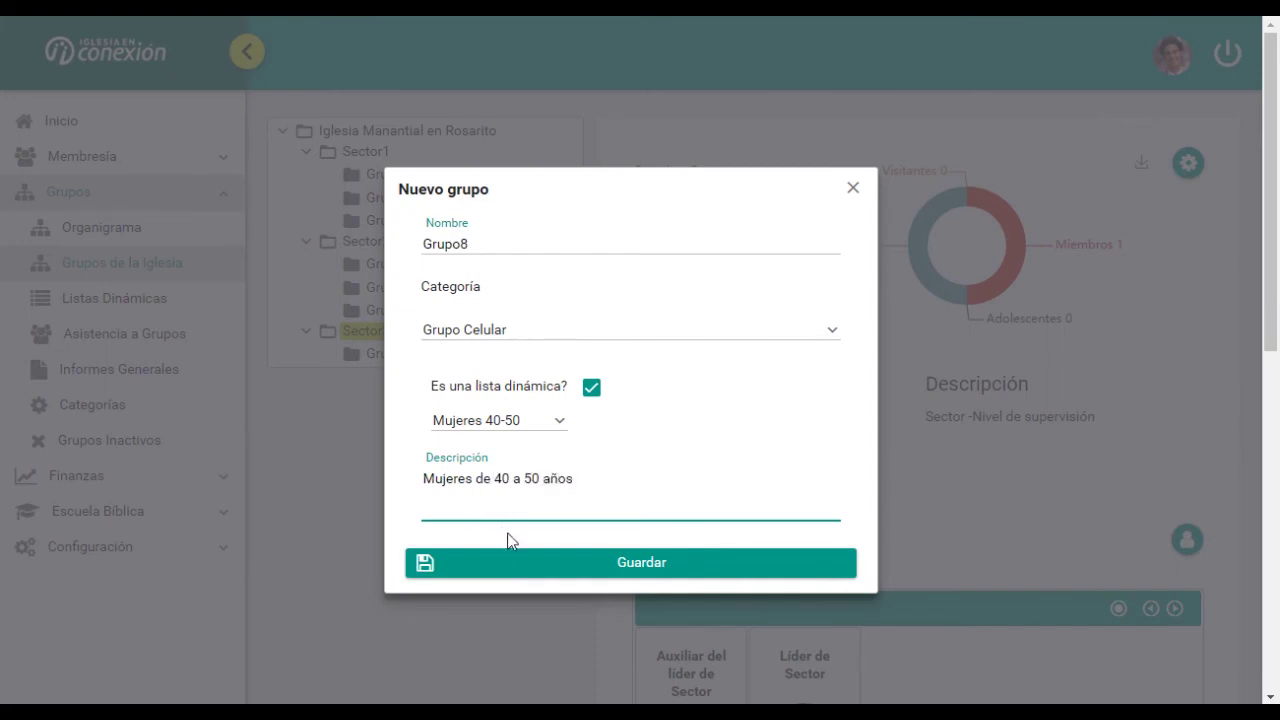
left_click(527, 566)
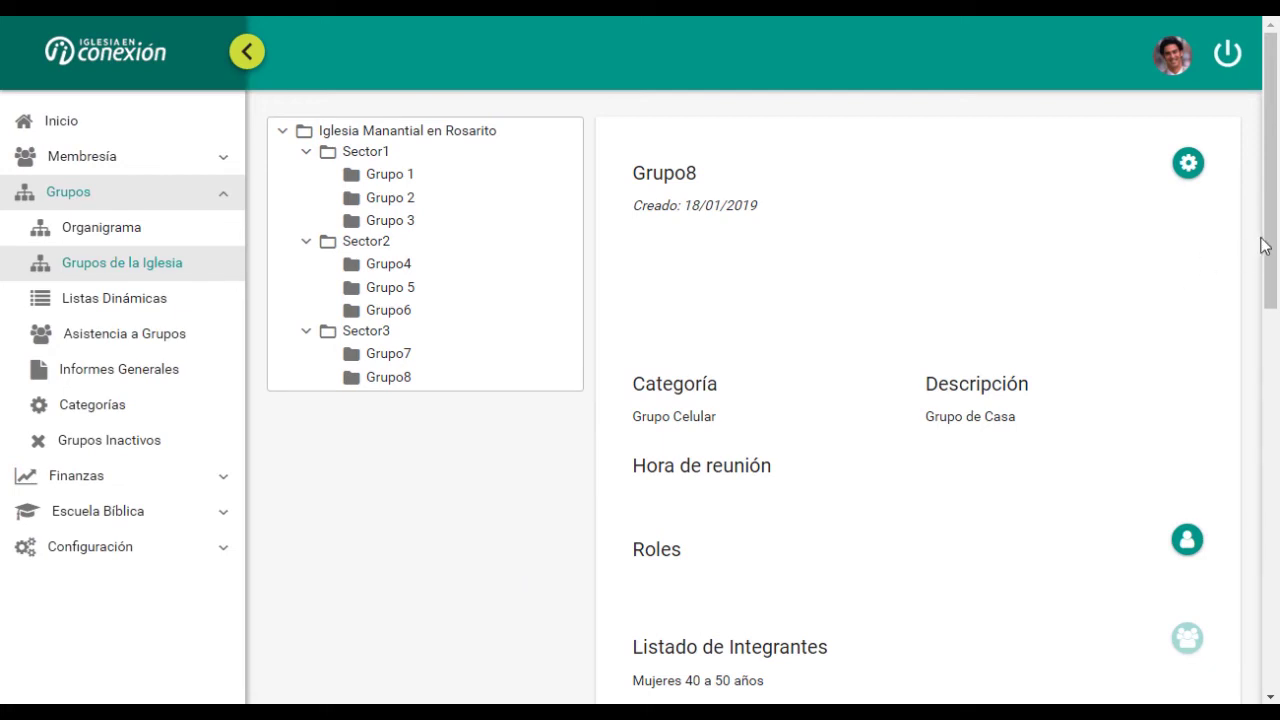
- Examine Grupo8's list of members drawn from the dynamic list, along with the group's details
left_click_drag(1263, 243, 1260, 375)
scroll(1255, 400, "down", 5)
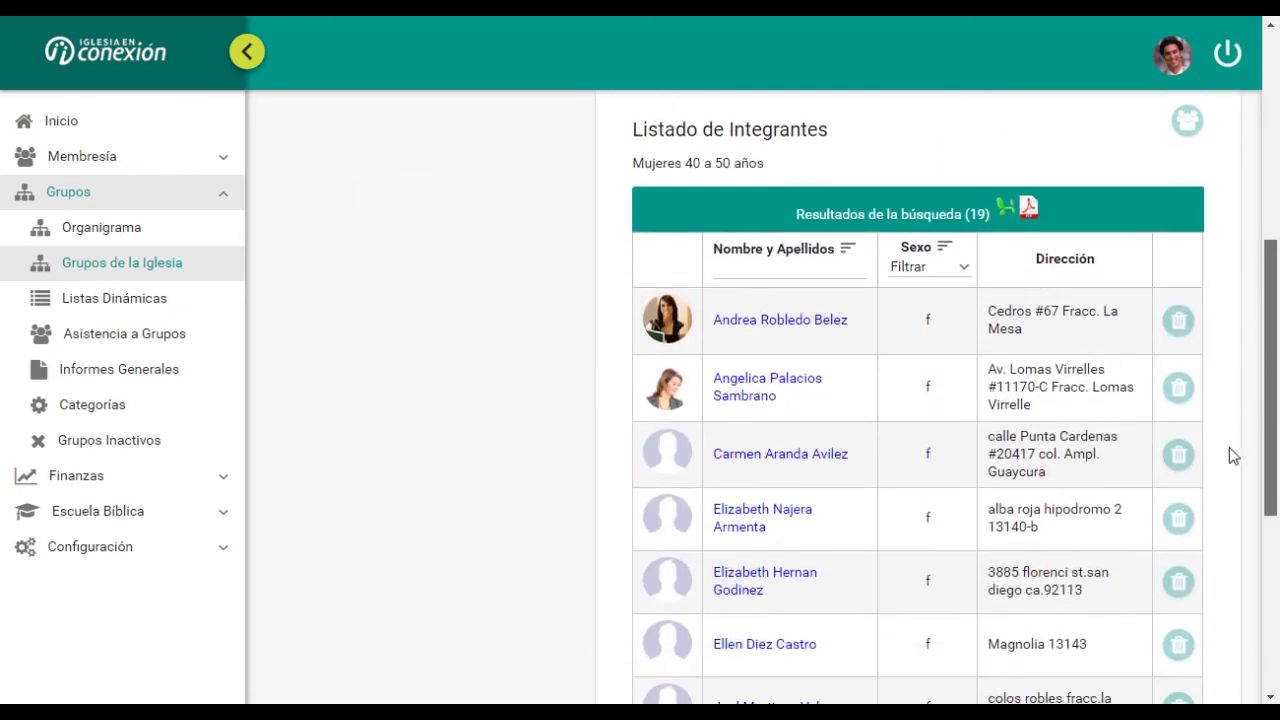
scroll(1200, 590, "down", 1)
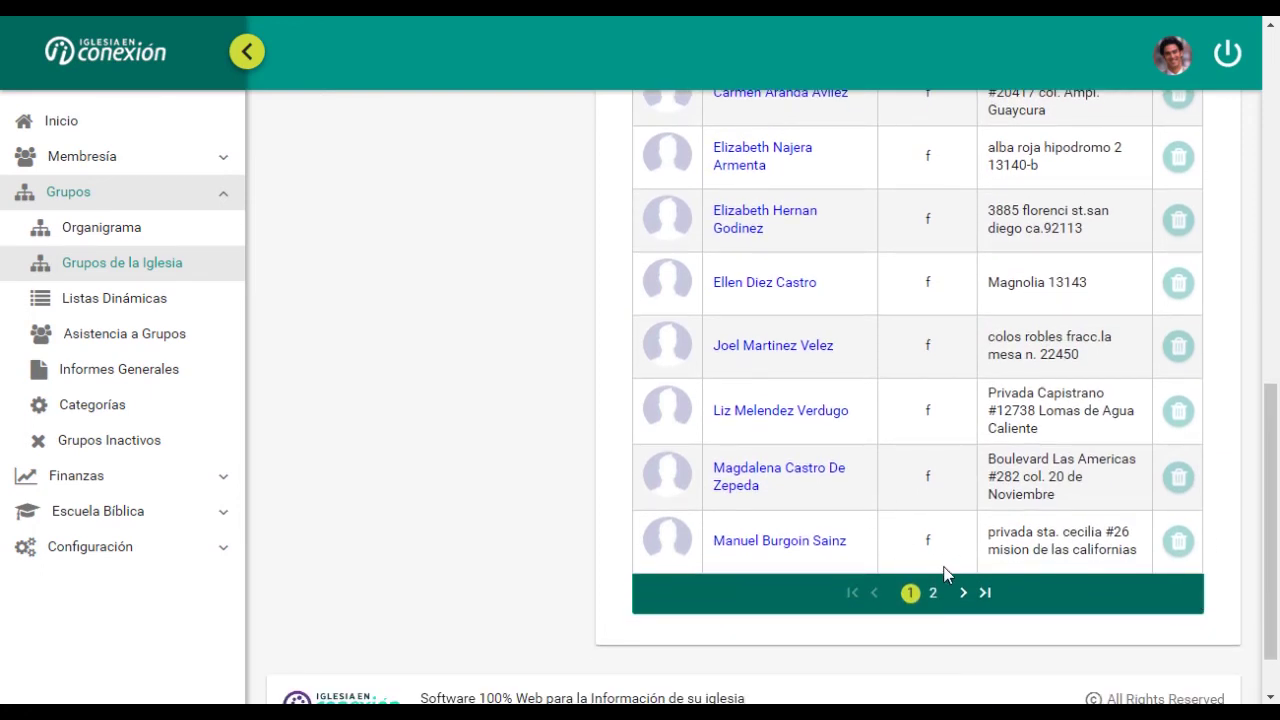
scroll(935, 573, "up", 2)
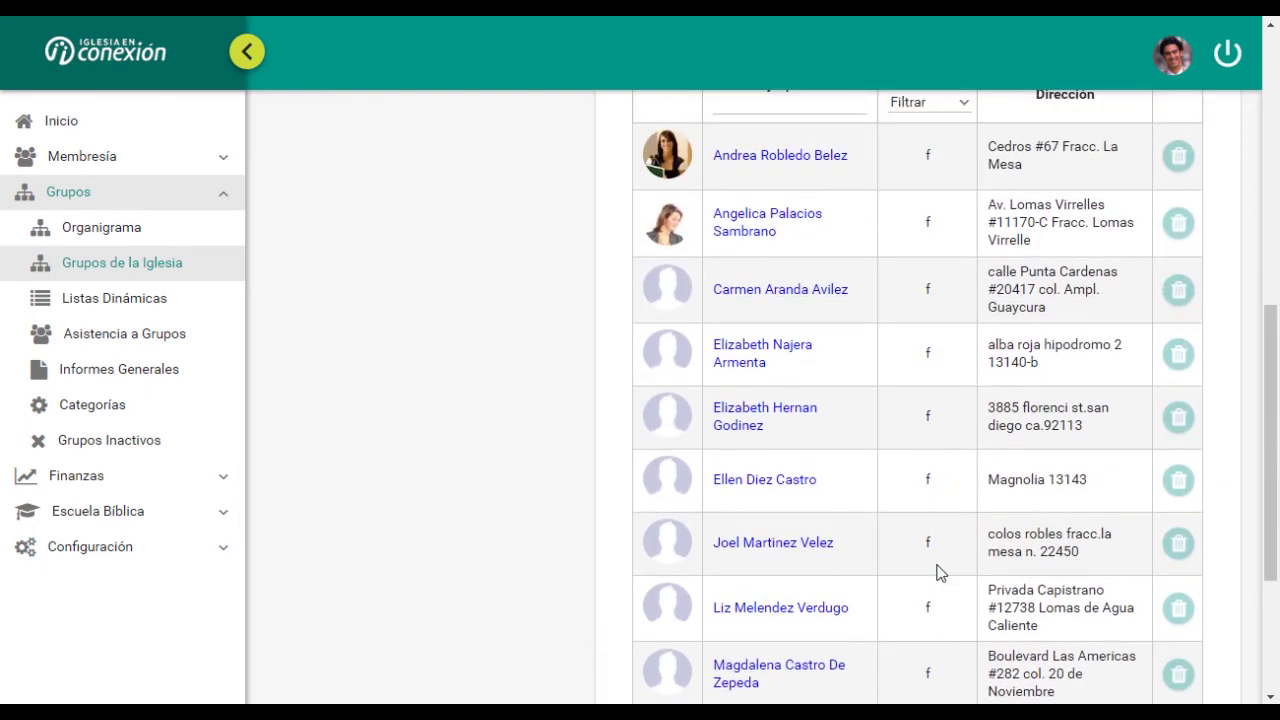
scroll(937, 572, "up", 3)
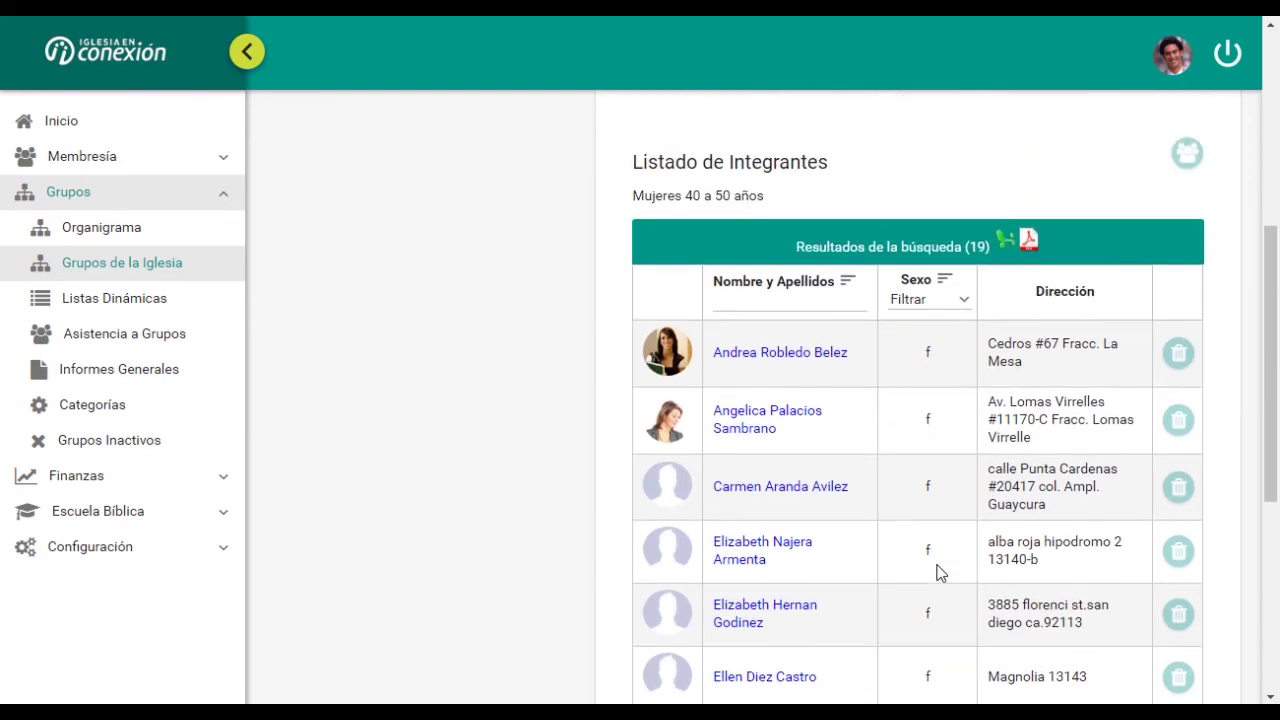
scroll(940, 573, "up", 1)
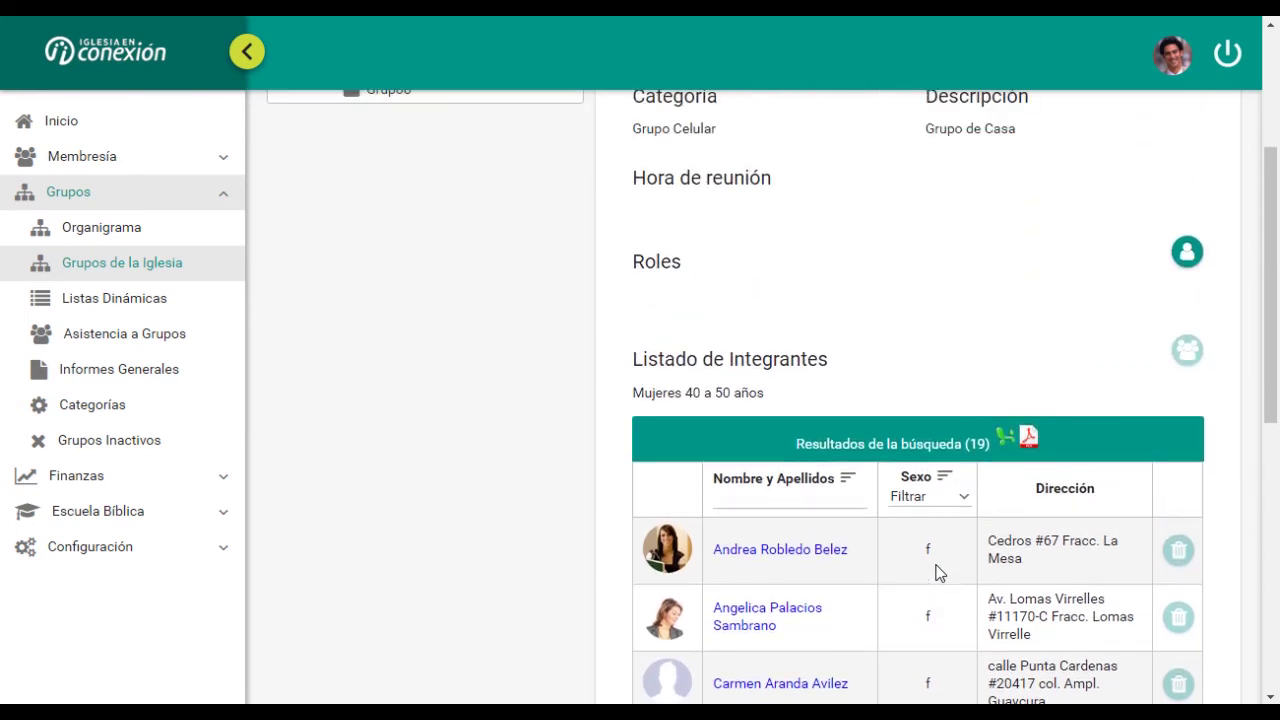
scroll(937, 573, "up", 1)
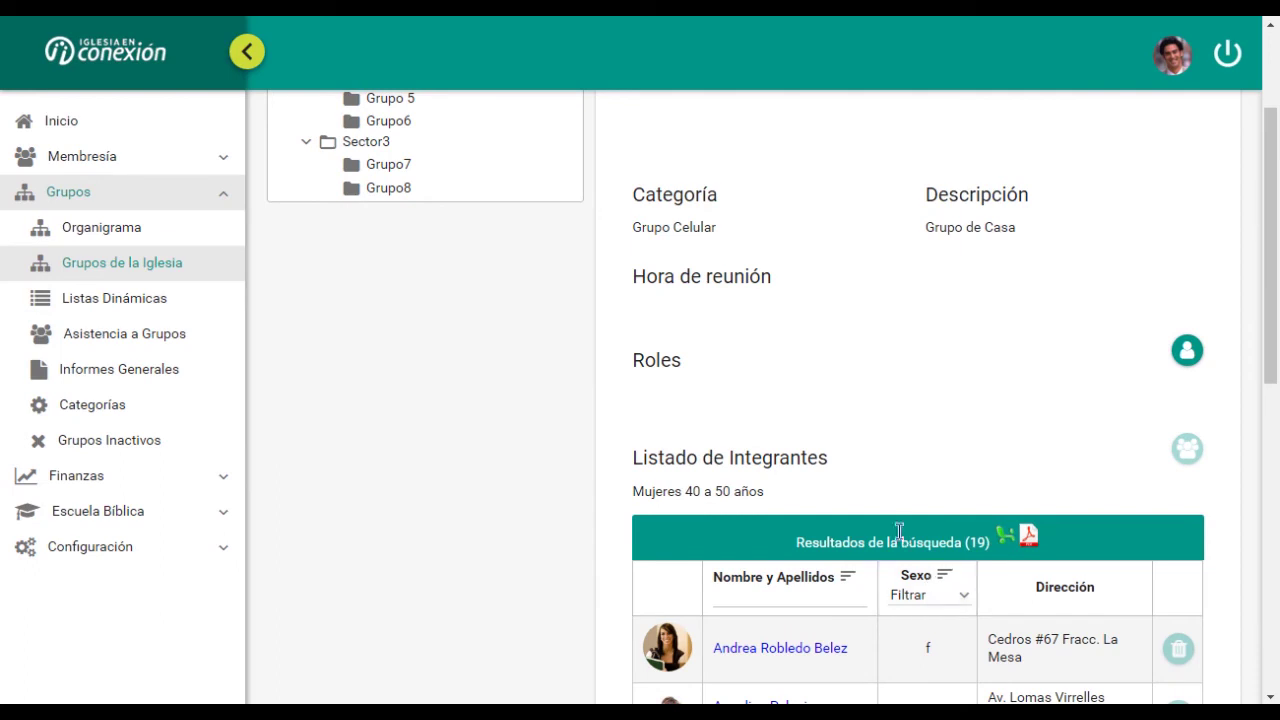
scroll(898, 536, "up", 1)
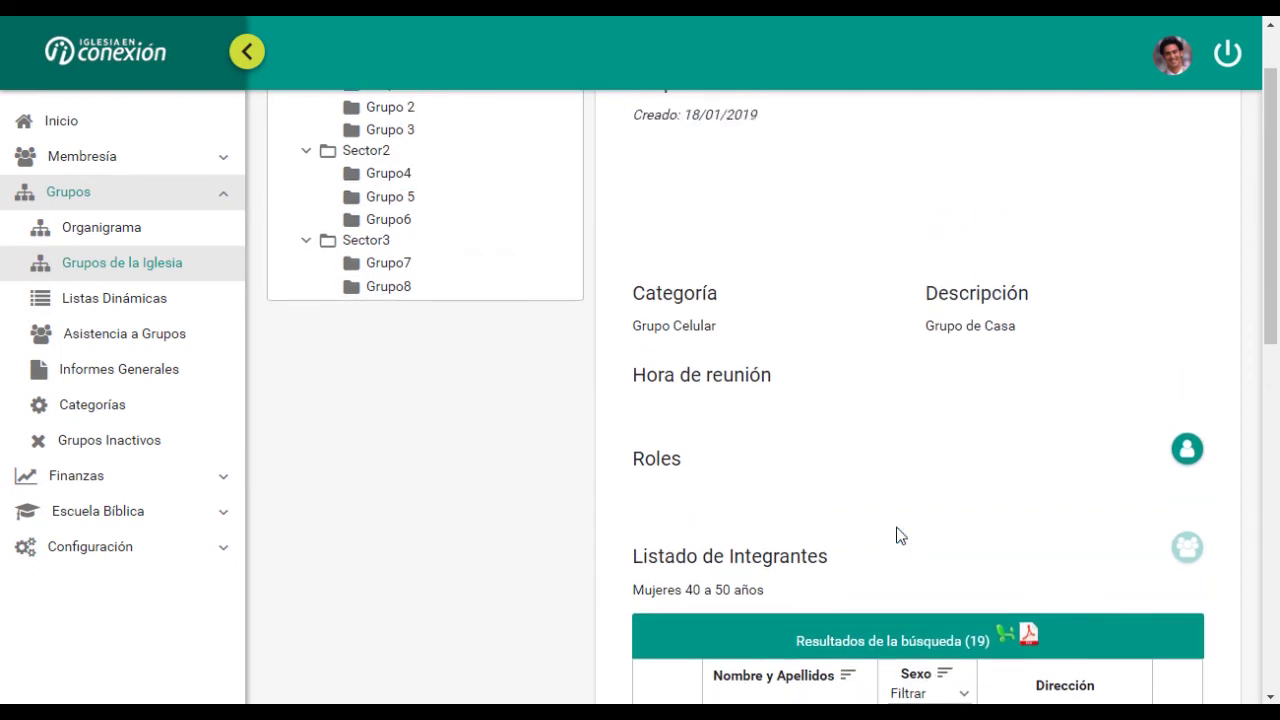
scroll(898, 536, "up", 1)
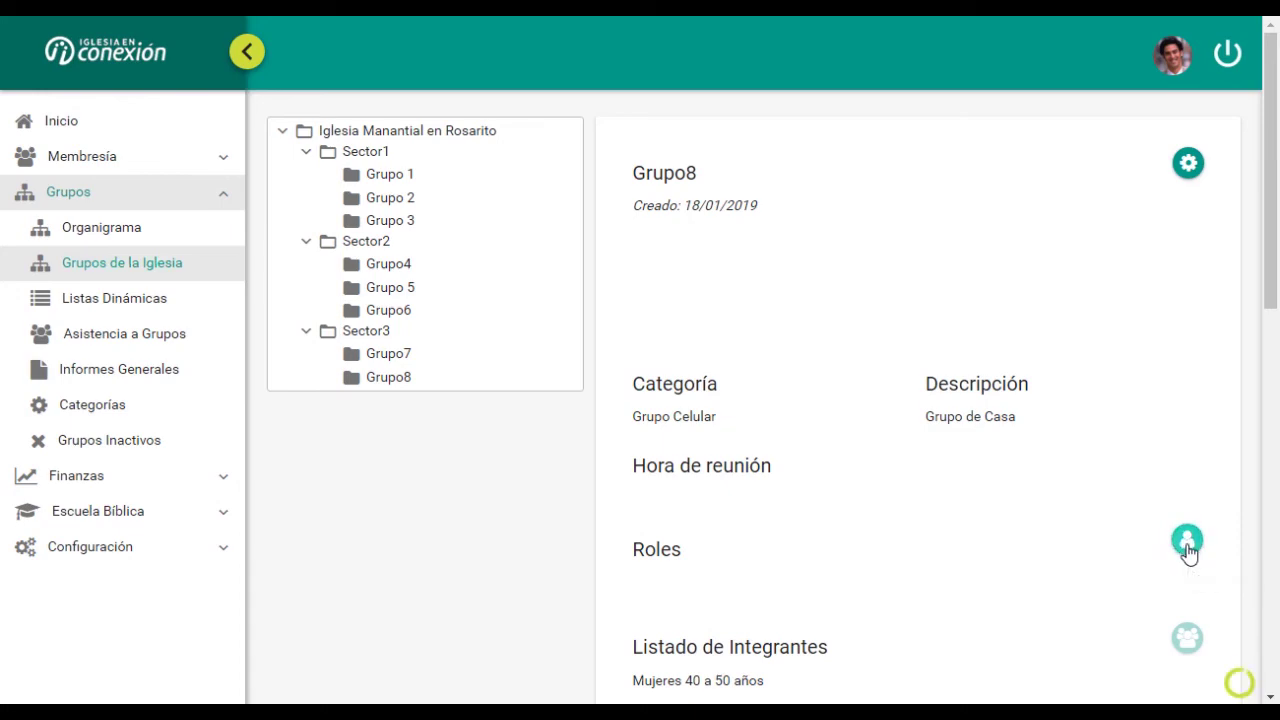
- Give the second person in Grupo8's list the role Líder del Grupo and save
left_click(1187, 543)
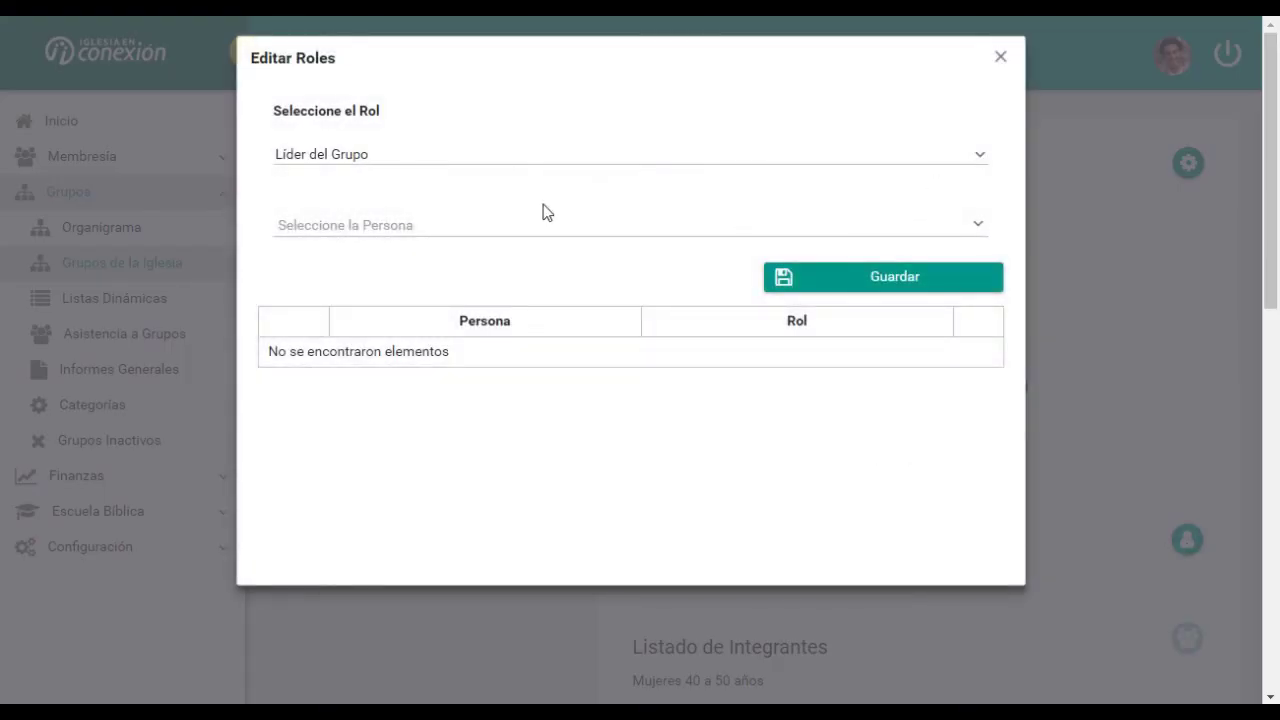
left_click(979, 235)
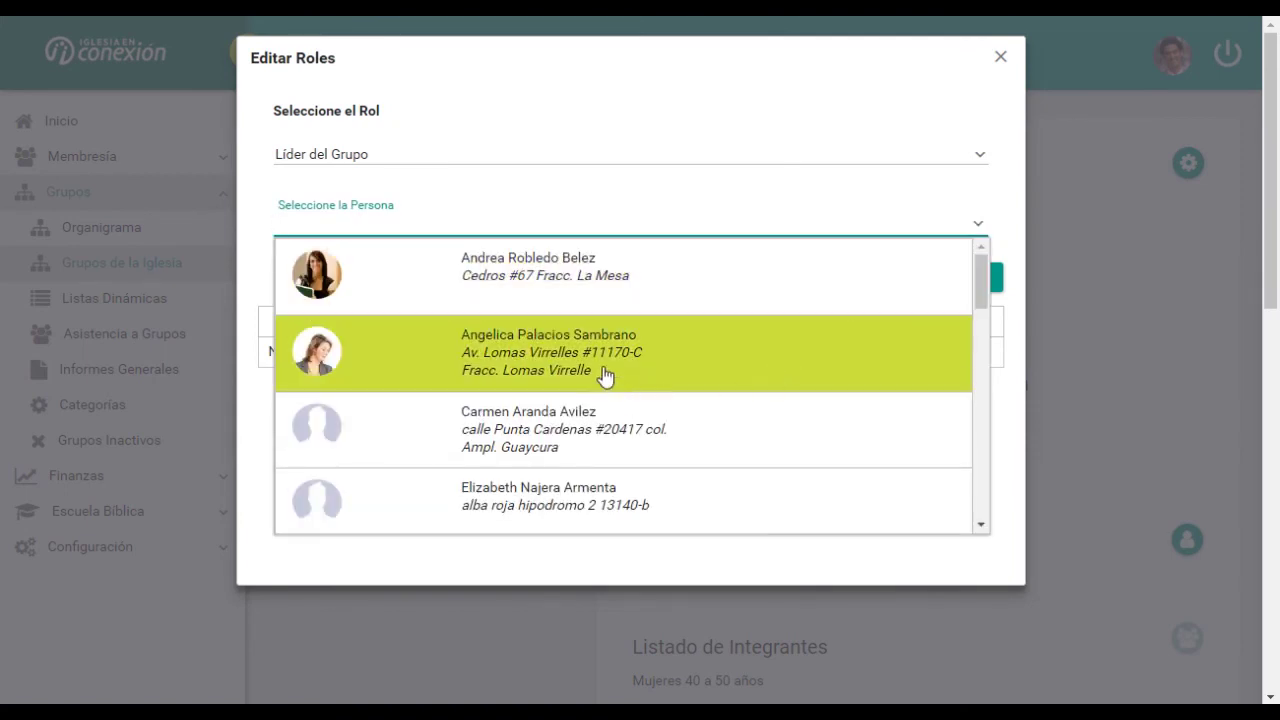
left_click(600, 370)
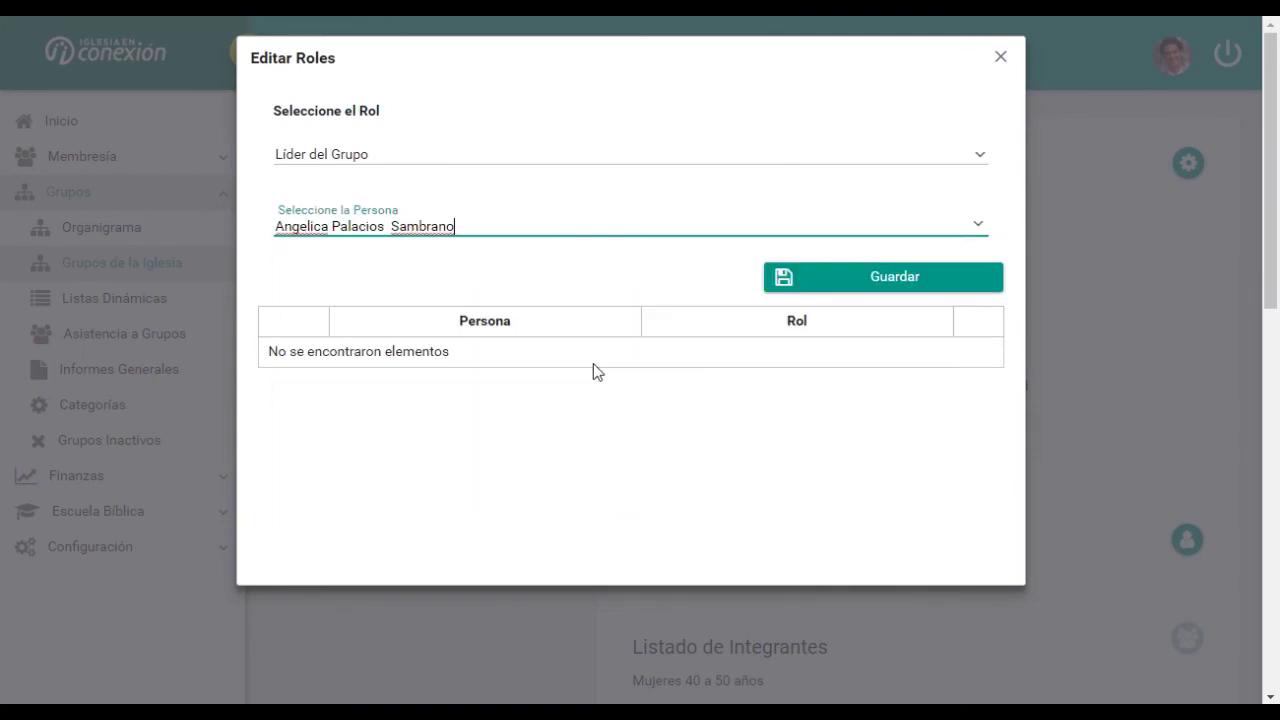
left_click(810, 282)
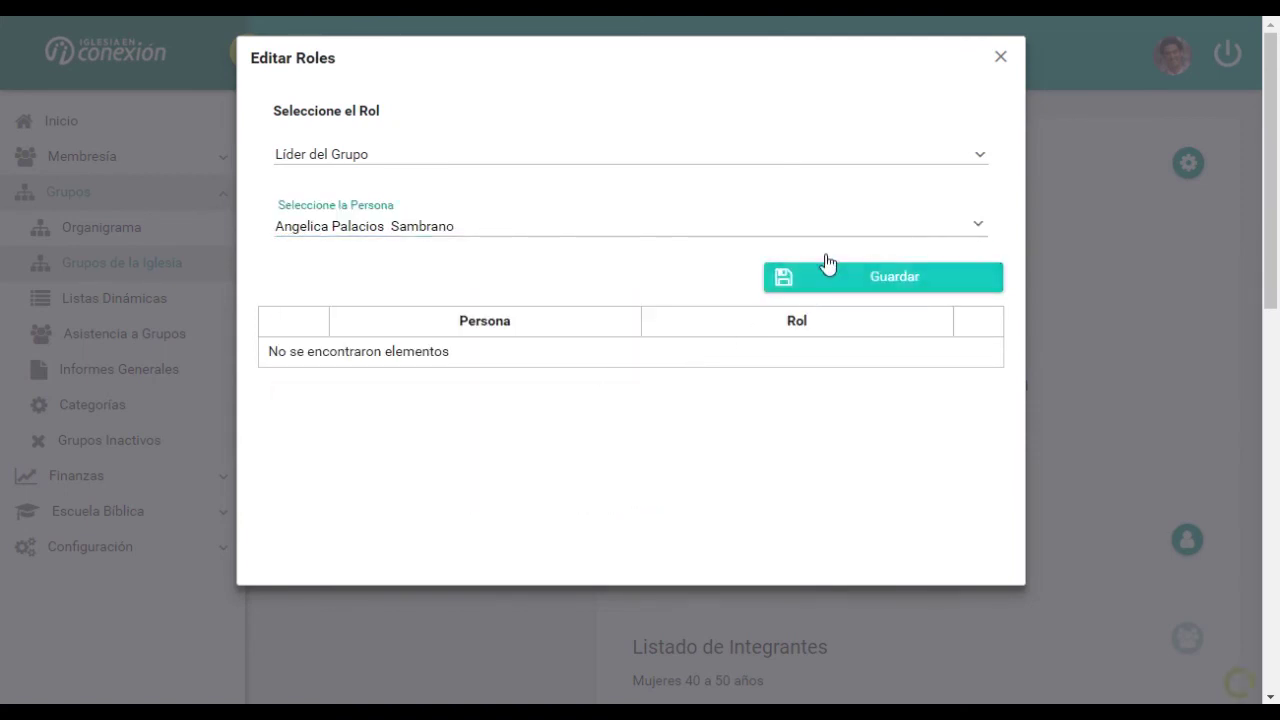
- Assign the role Anfitríon to another member from further down Grupo8's list, save it and close the role editor
left_click(979, 160)
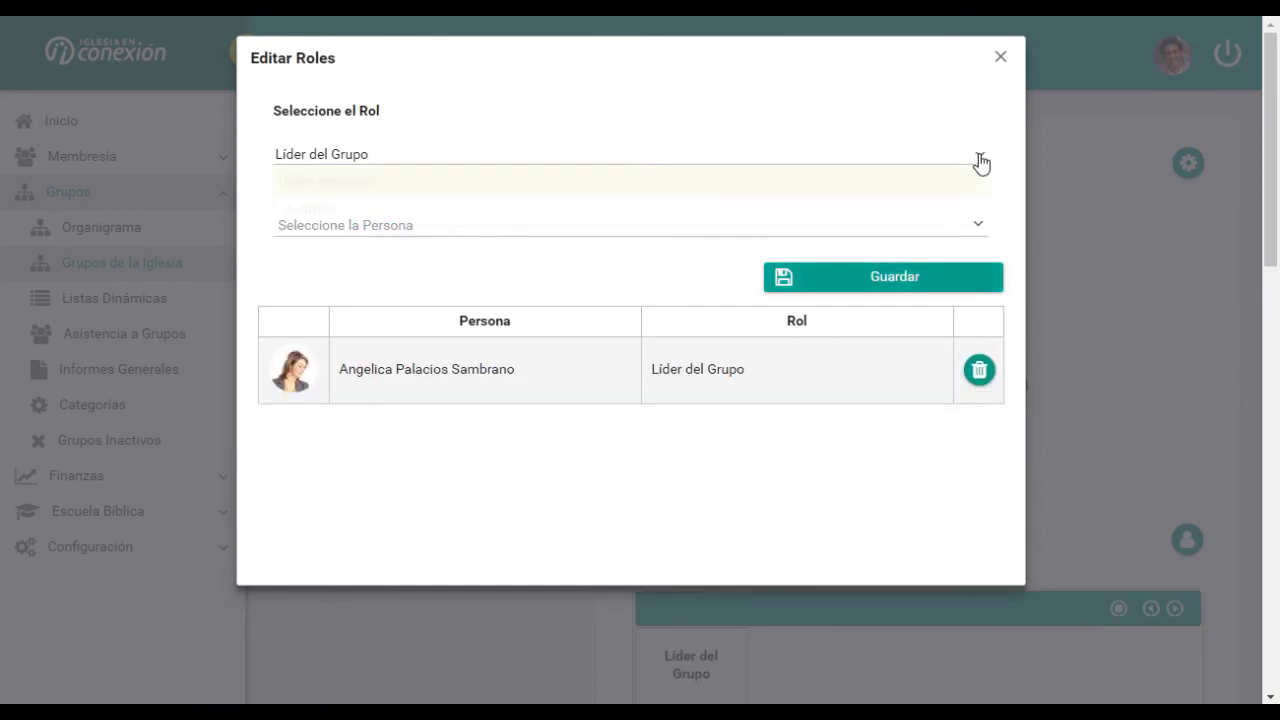
left_click(352, 212)
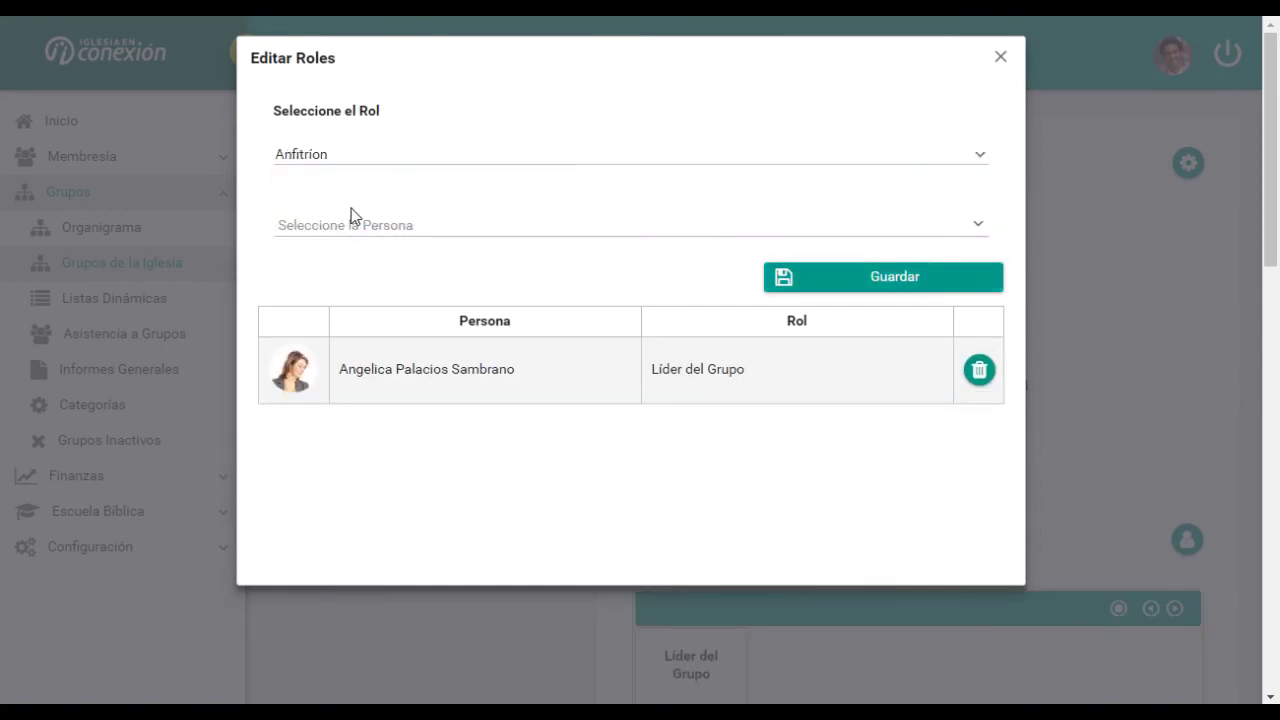
left_click(978, 230)
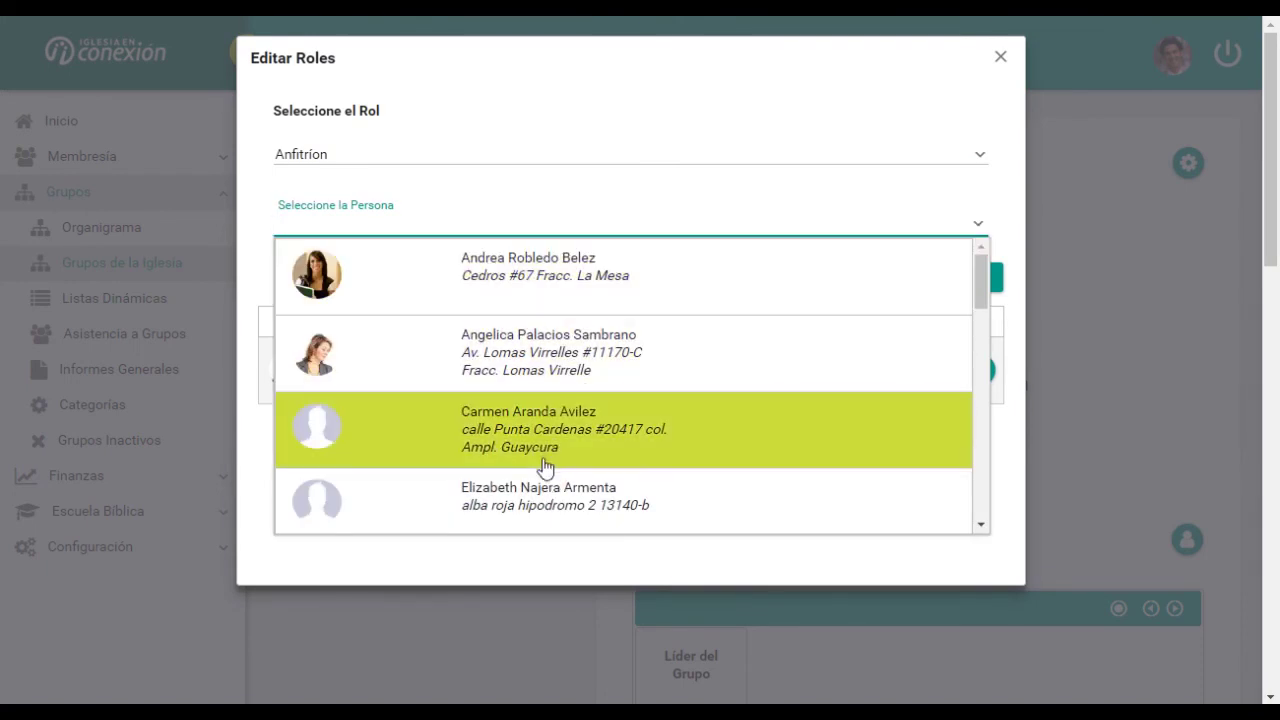
scroll(546, 460, "down", 4)
scroll(545, 457, "down", 5)
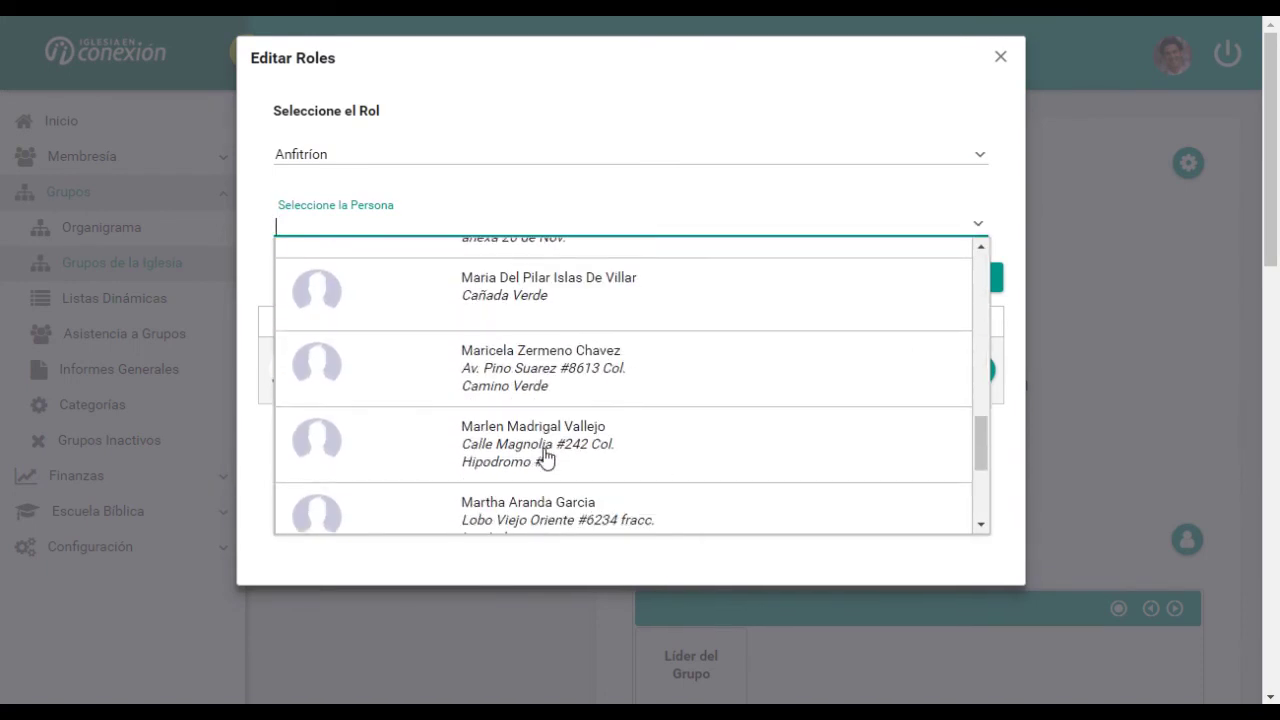
left_click(556, 423)
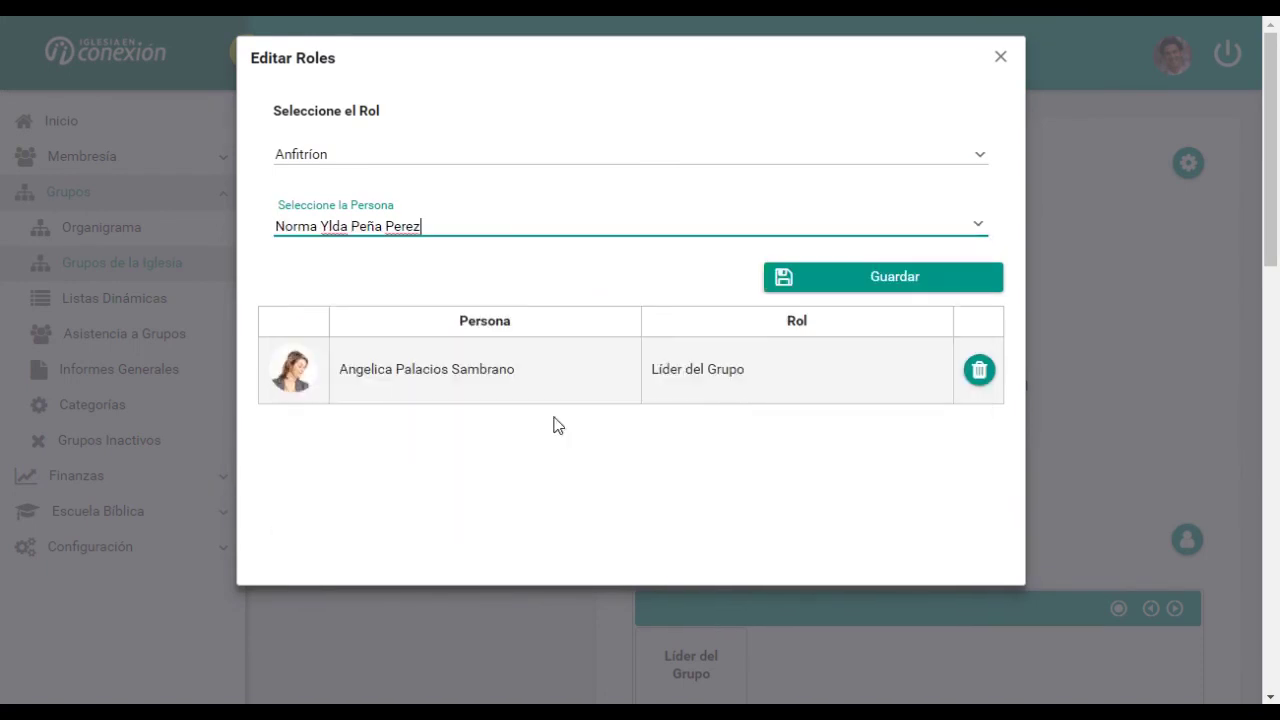
left_click(830, 288)
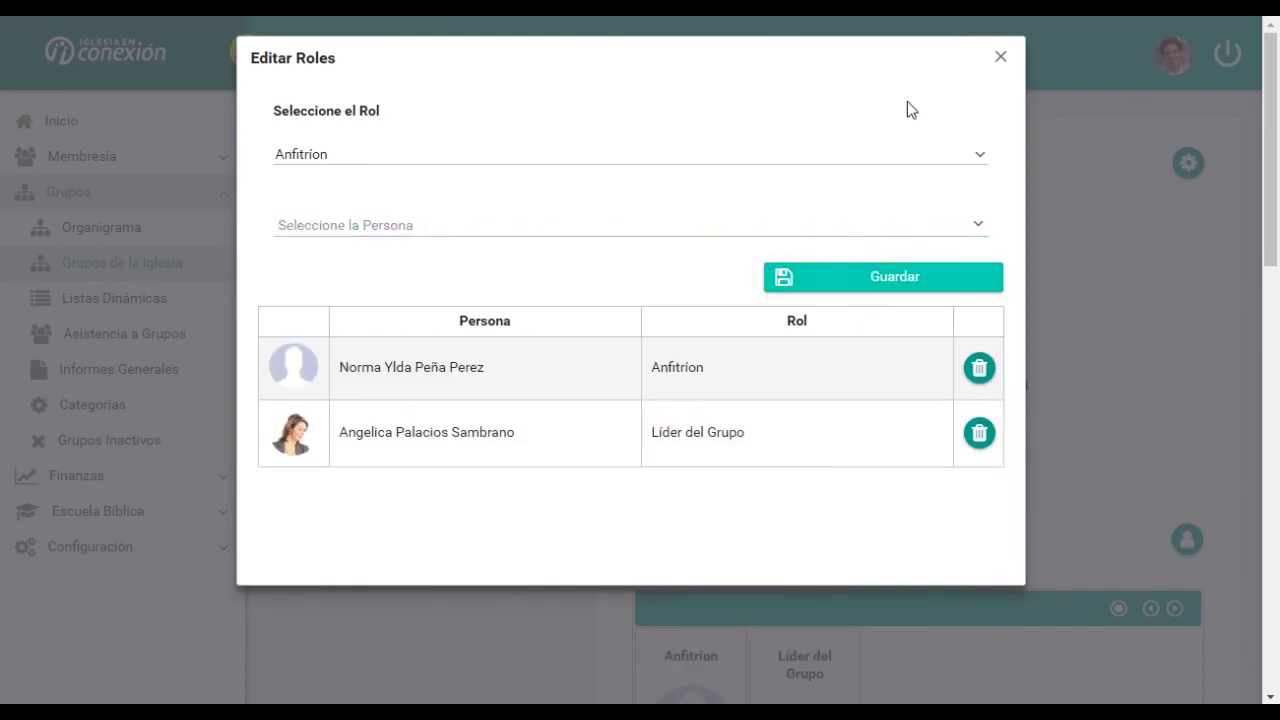
left_click(1000, 57)
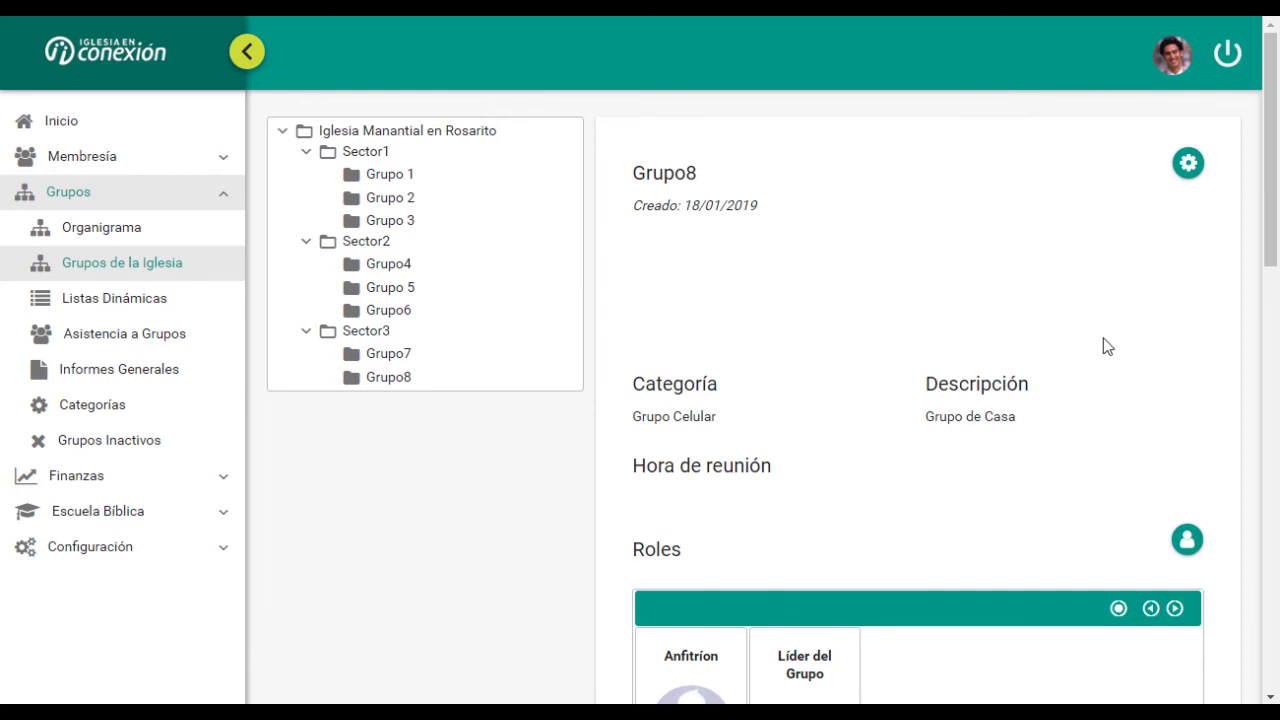
- Edit Grupo8 to set its meeting time to 7:00pm and save the group
left_click(1190, 166)
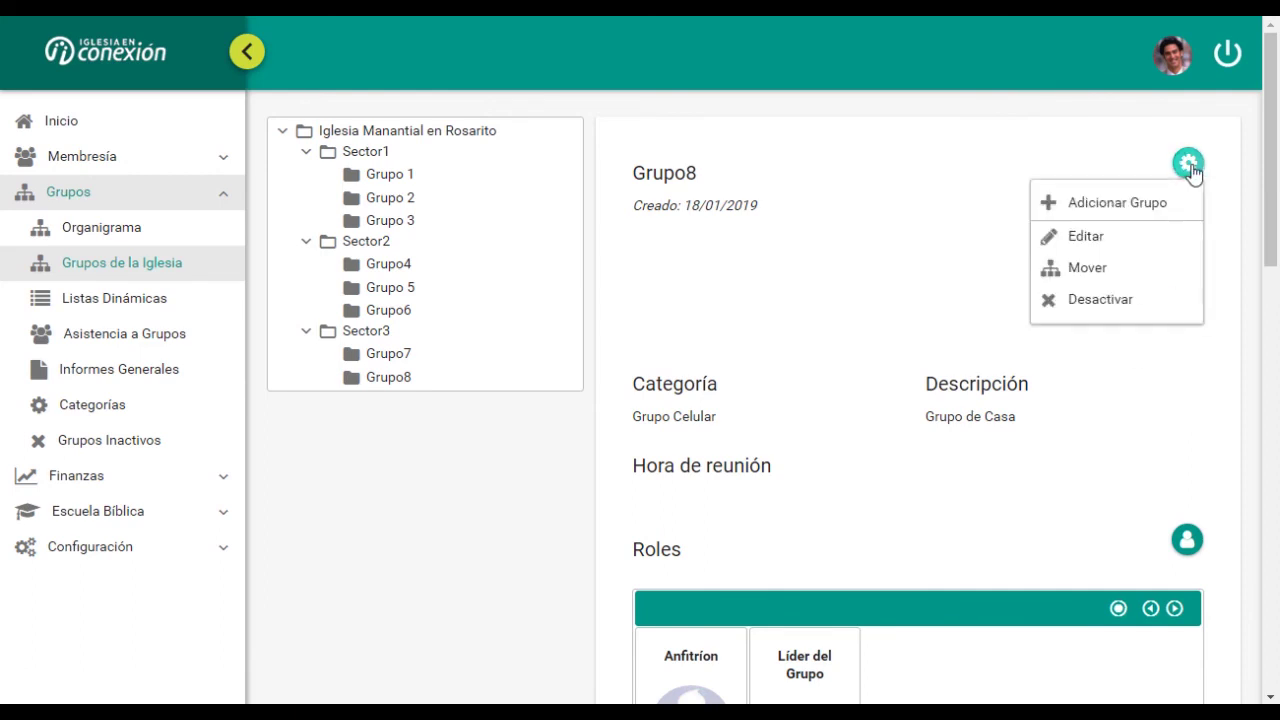
left_click(1114, 238)
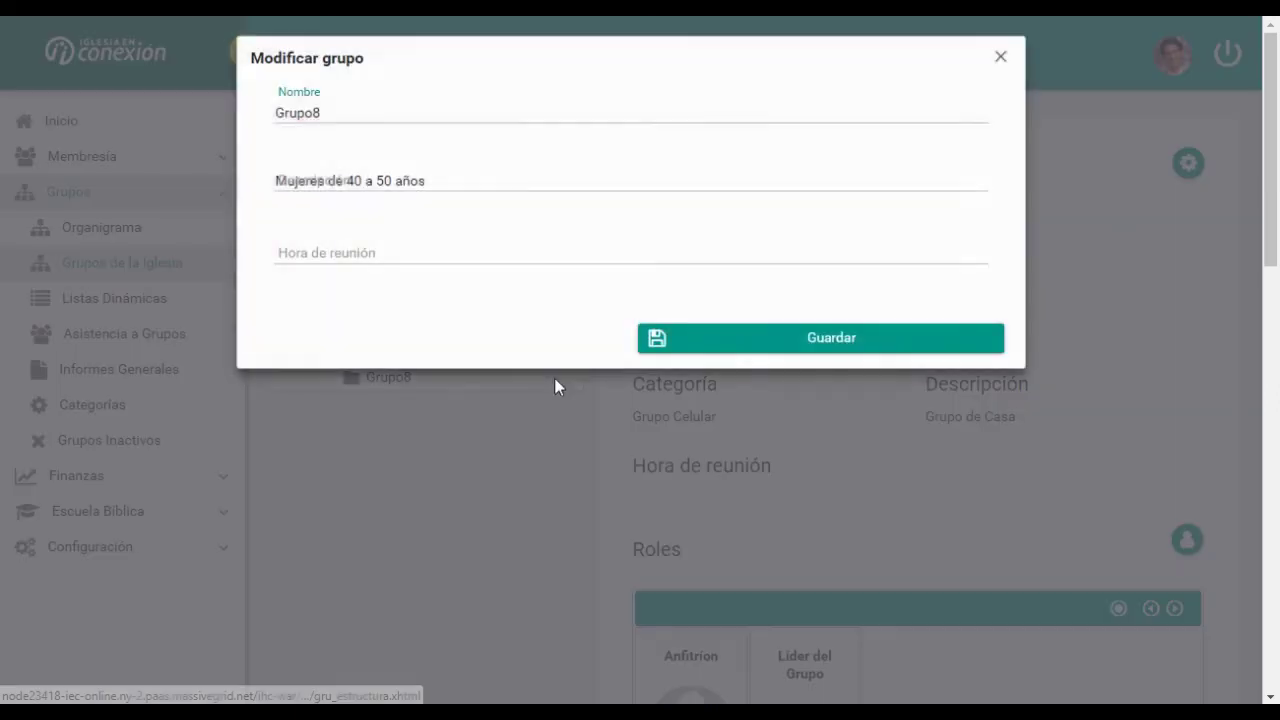
left_click(354, 256)
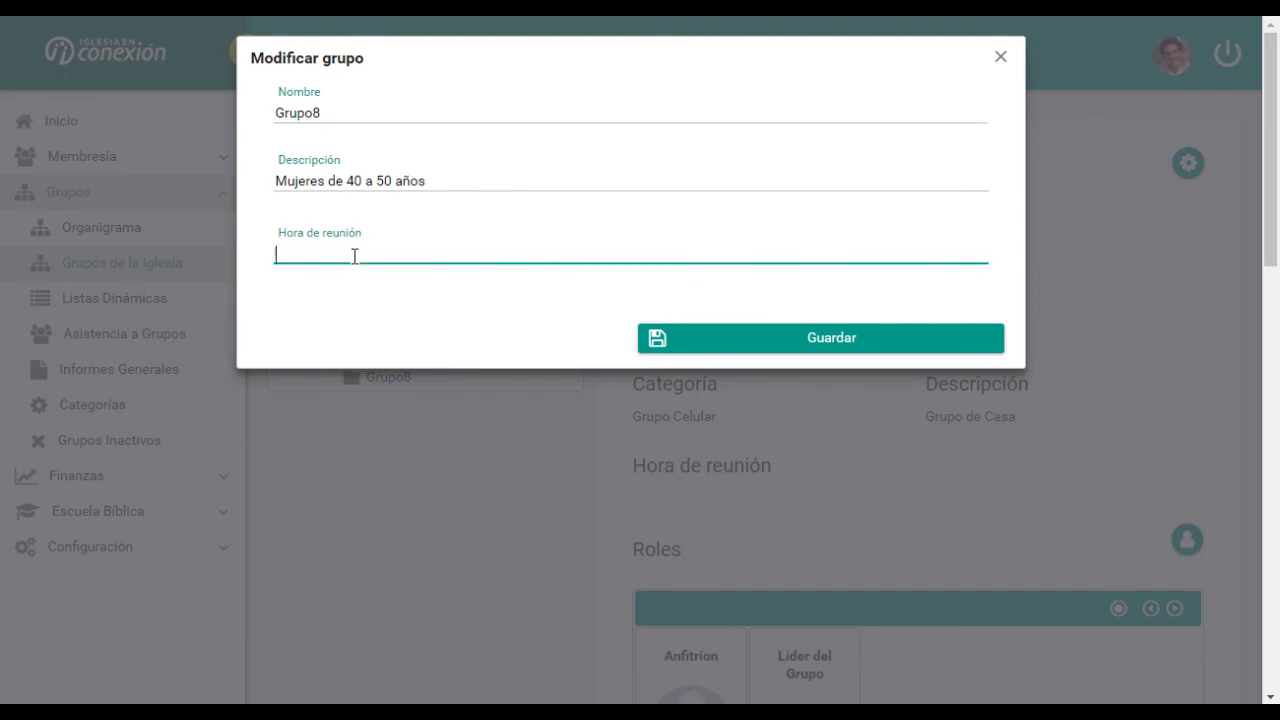
type("7:00pm")
left_click(690, 341)
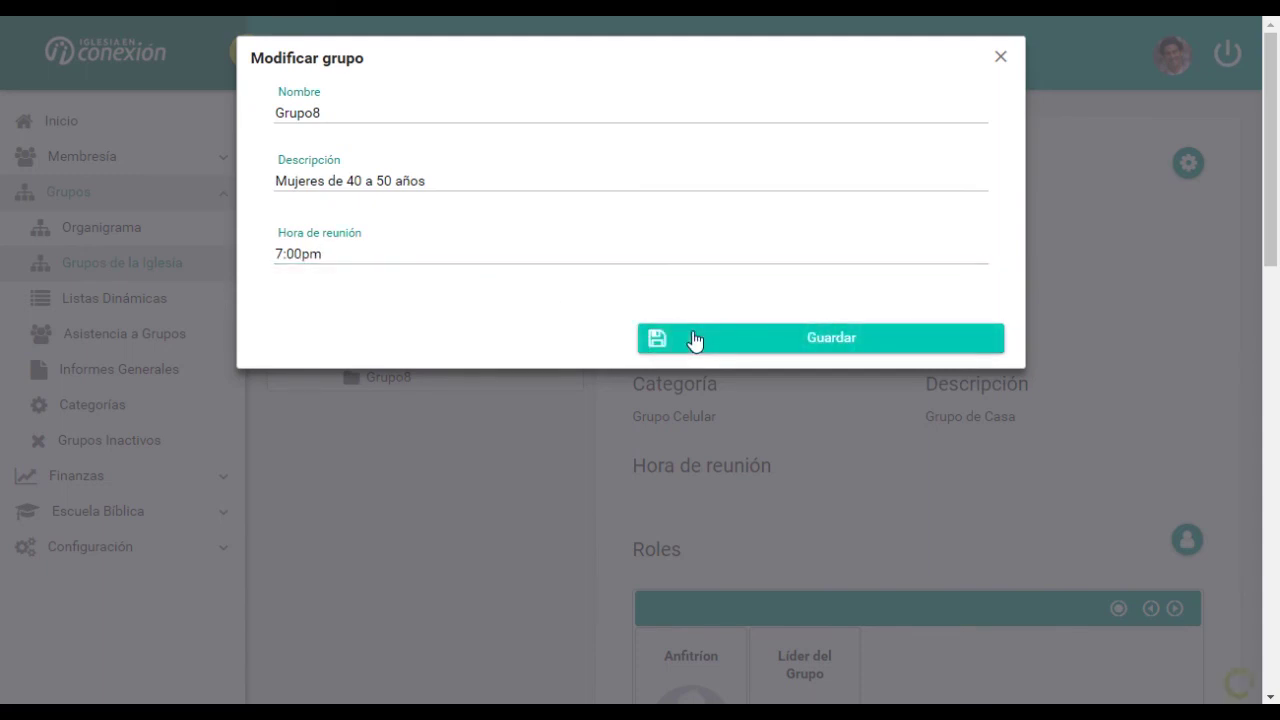